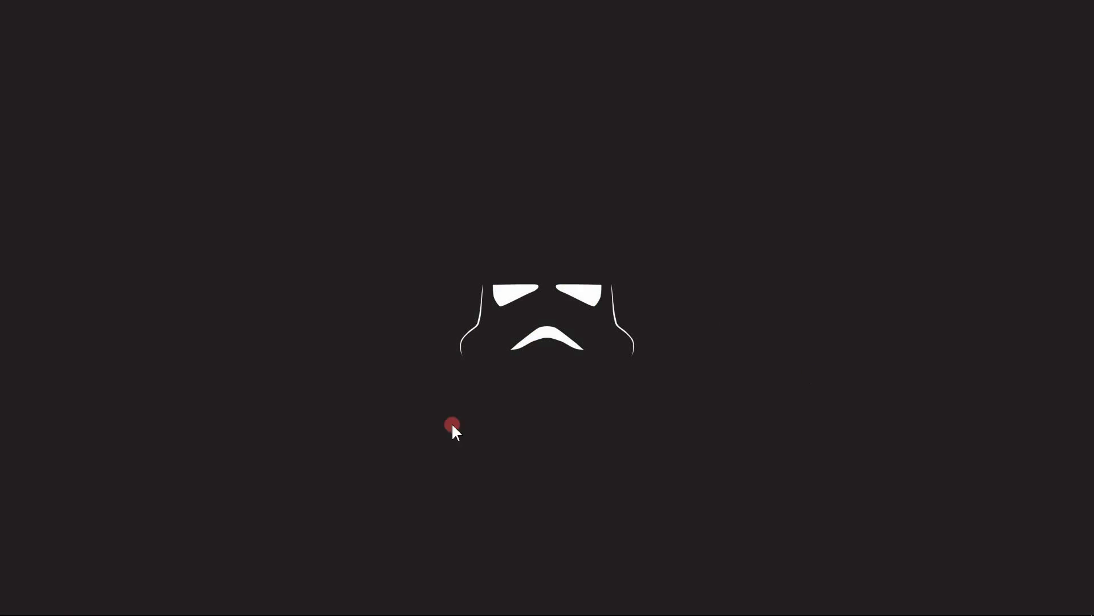
# - Open the portrait photo from the Tutorial folder in Photoshop
pyautogui.click(71, 601)
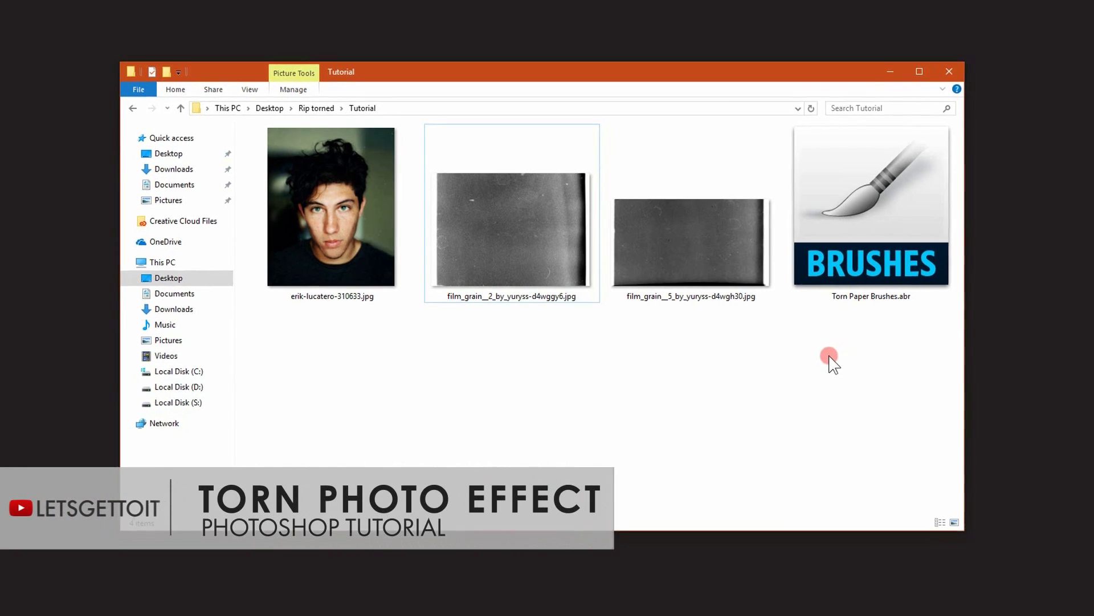
pyautogui.click(892, 71)
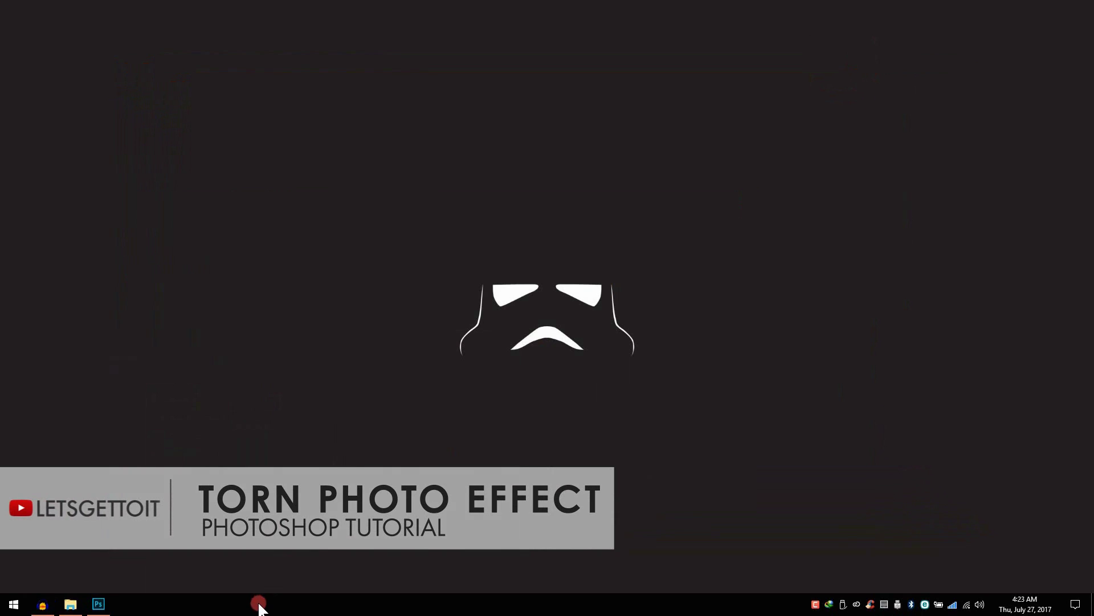
pyautogui.click(98, 604)
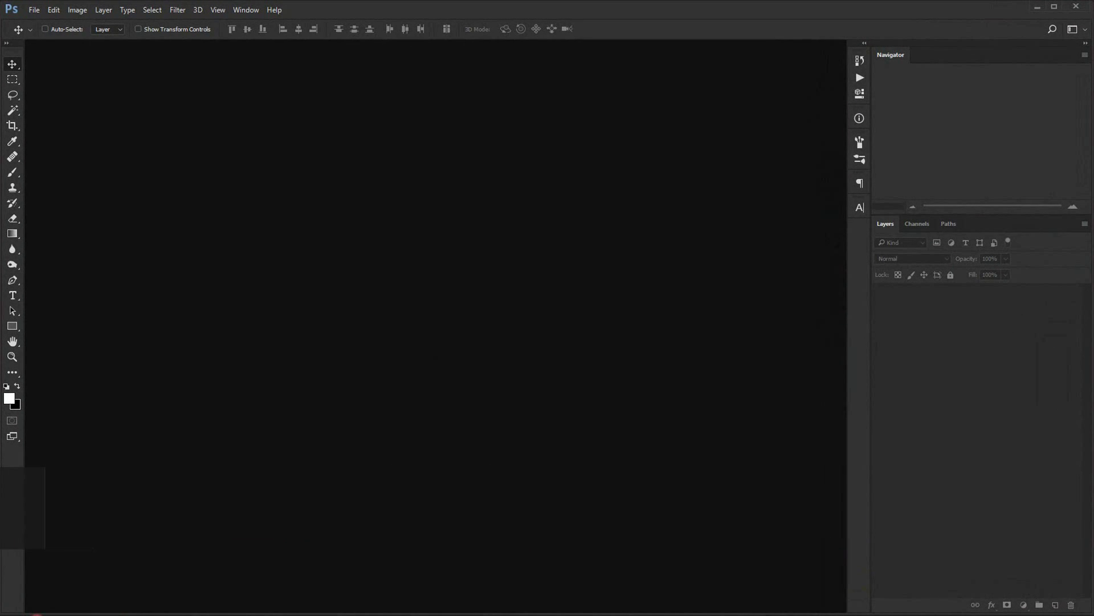
pyautogui.hotkey('alt', 'Tab')
pyautogui.click(305, 204)
pyautogui.moveTo(305, 204); pyautogui.dragTo(375, 549)
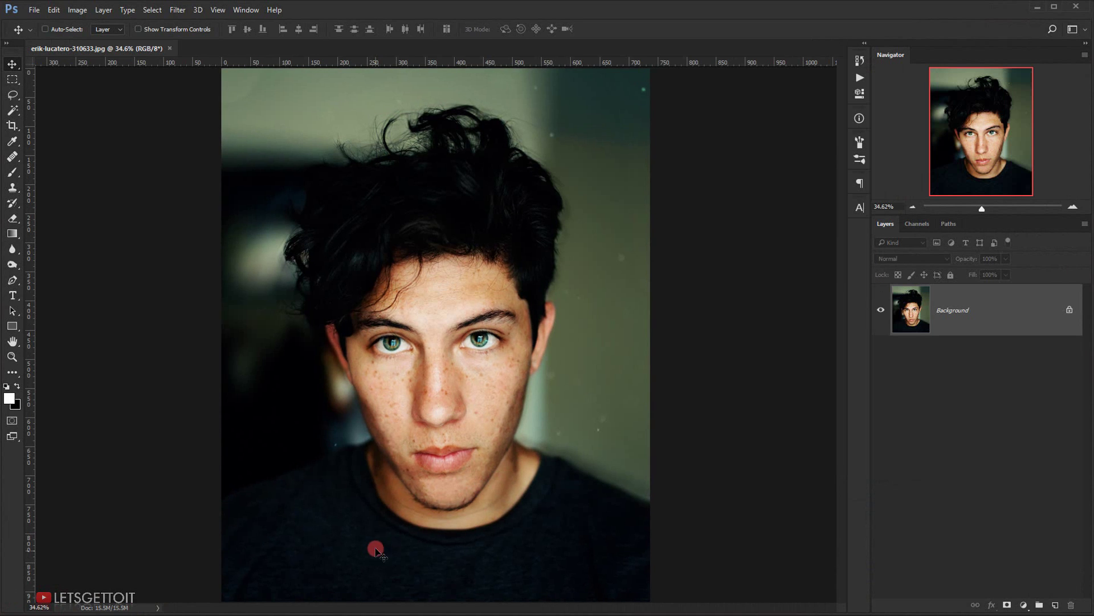
# - Convert the background into a layer named Model and extend the canvas evenly around the photo with the Crop Tool
pyautogui.doubleClick(913, 323)
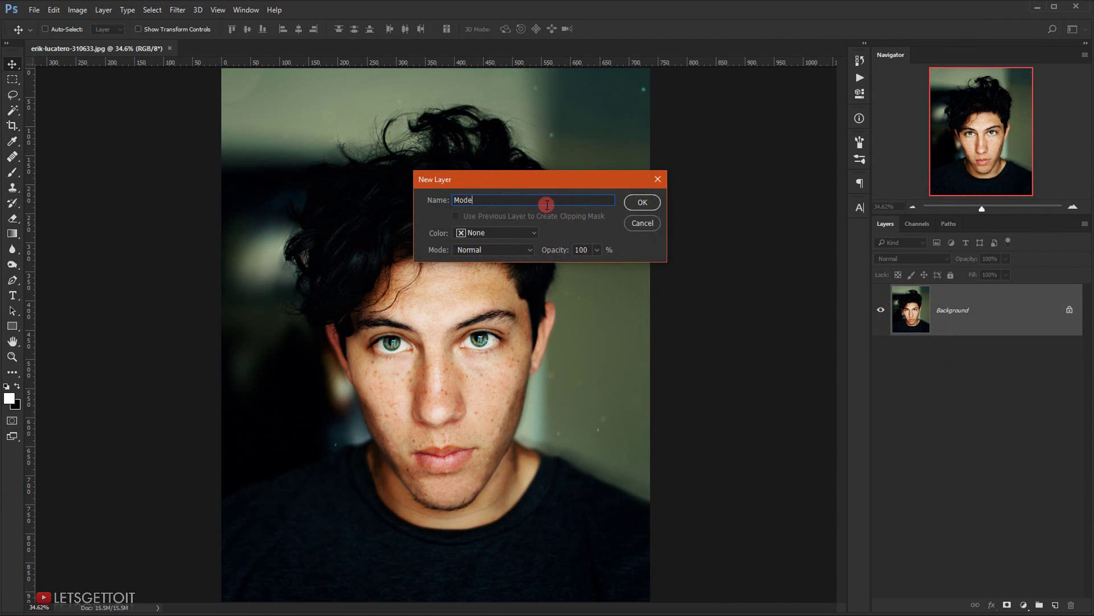
pyautogui.press('Return')
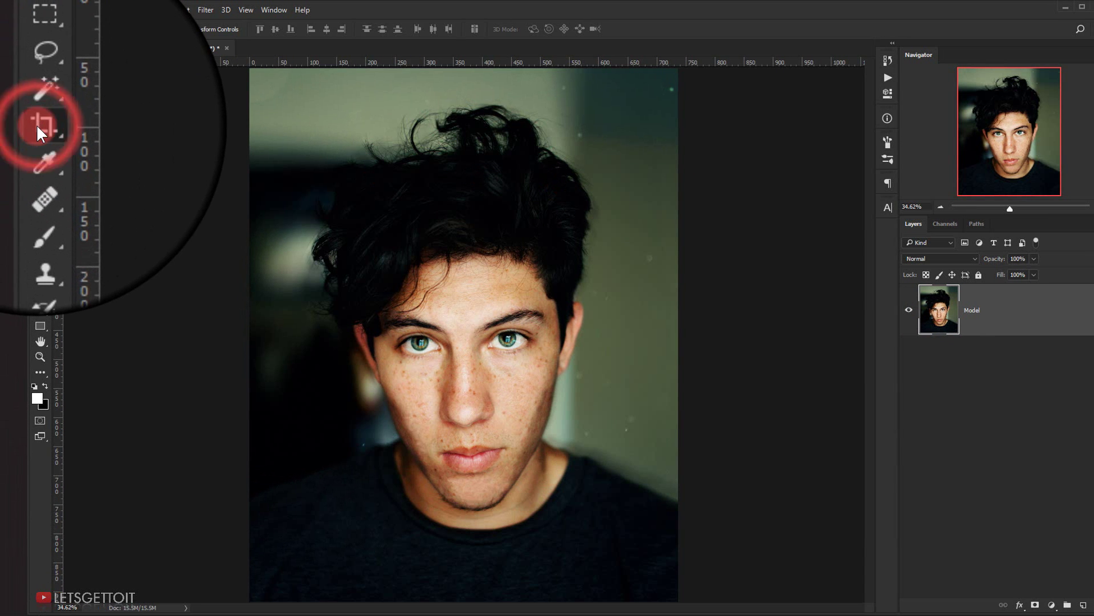
pyautogui.rightClick(41, 126)
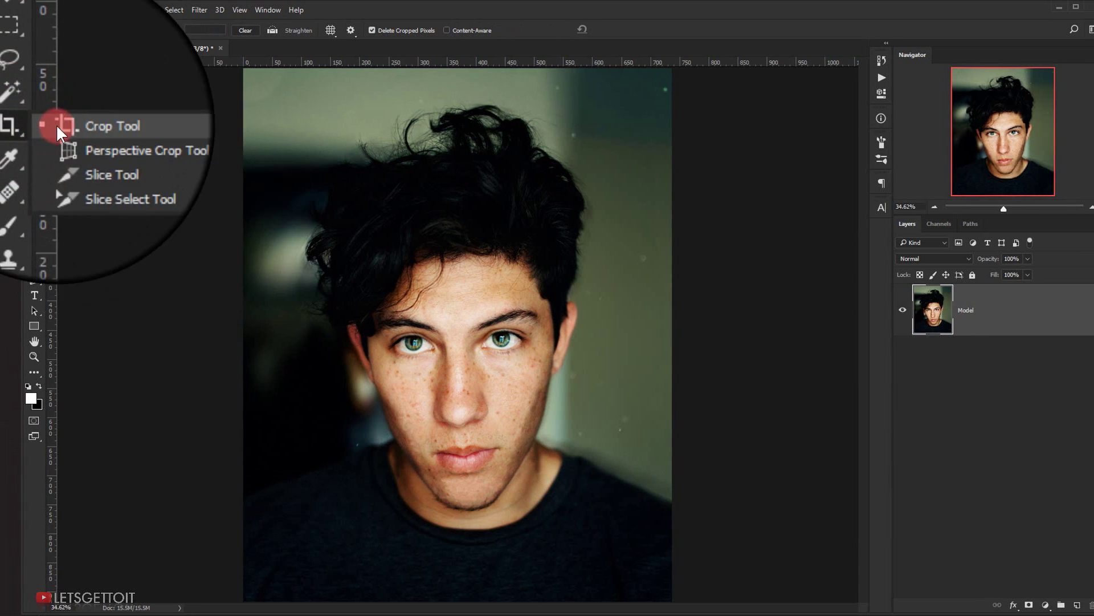
pyautogui.click(114, 124)
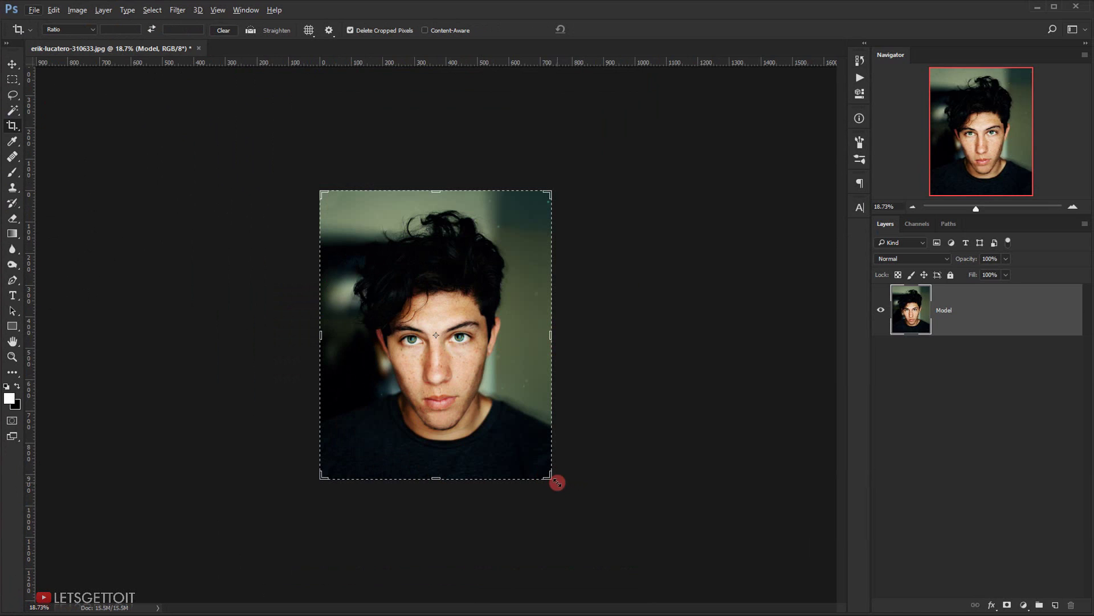
pyautogui.moveTo(549, 478); pyautogui.dragTo(586, 521)
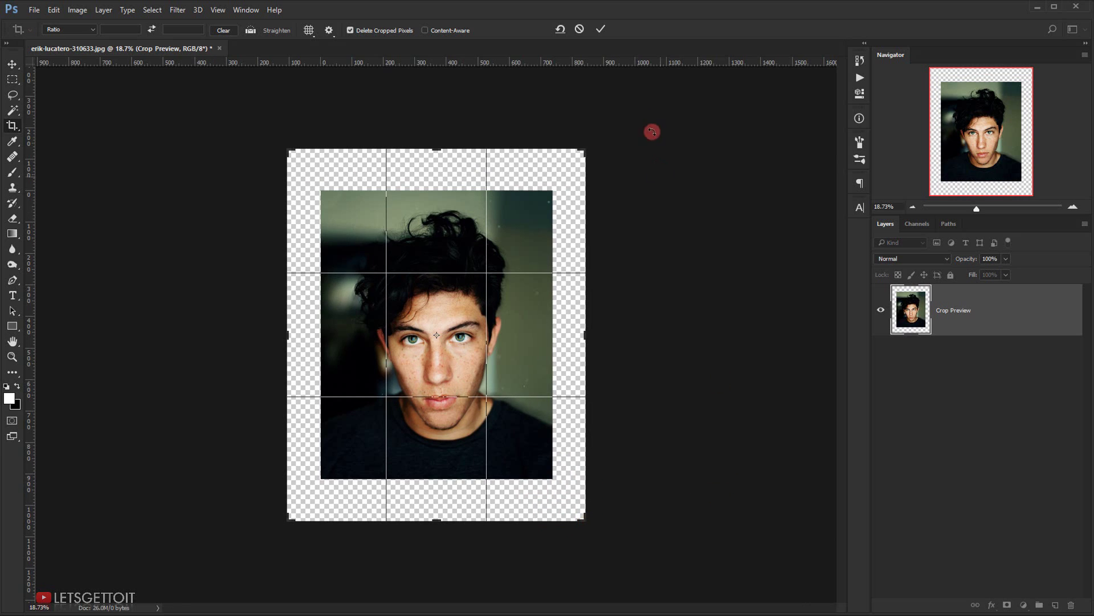
pyautogui.click(602, 28)
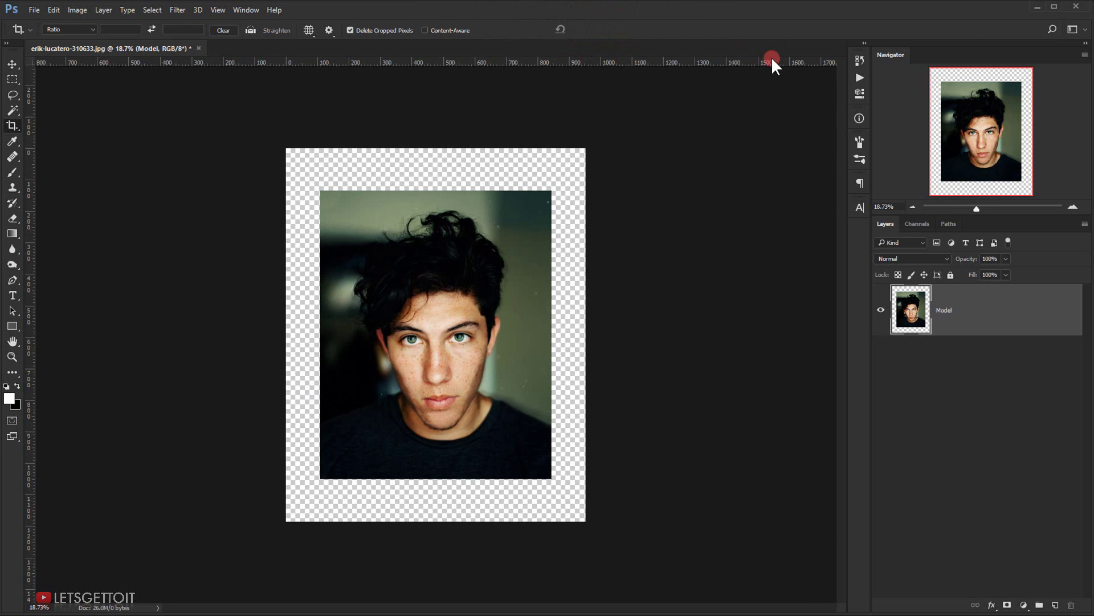
pyautogui.hotkey('ctrl', '0')
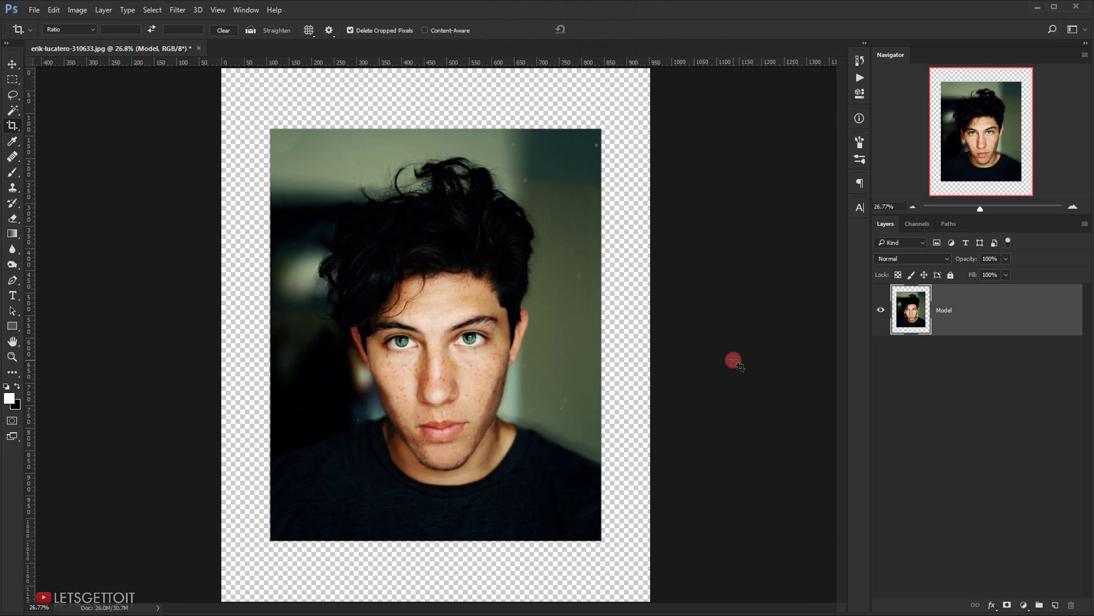
# - Bring the film_grain__5 image into the centre of the portrait document as a new layer and close the texture file
pyautogui.click(50, 614)
pyautogui.moveTo(665, 230); pyautogui.dragTo(15, 460)
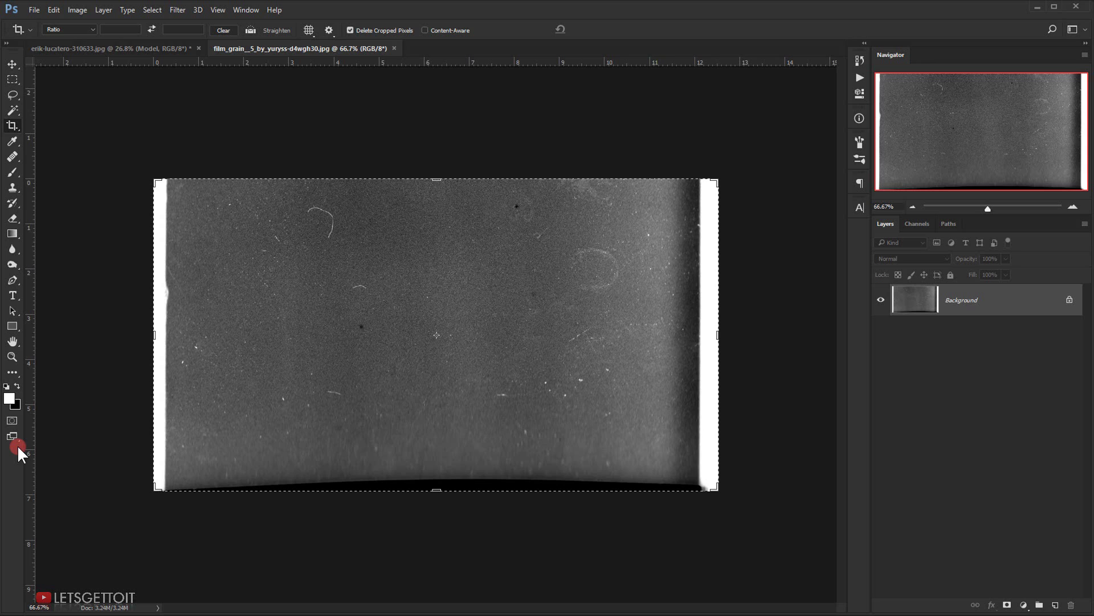
pyautogui.press('v')
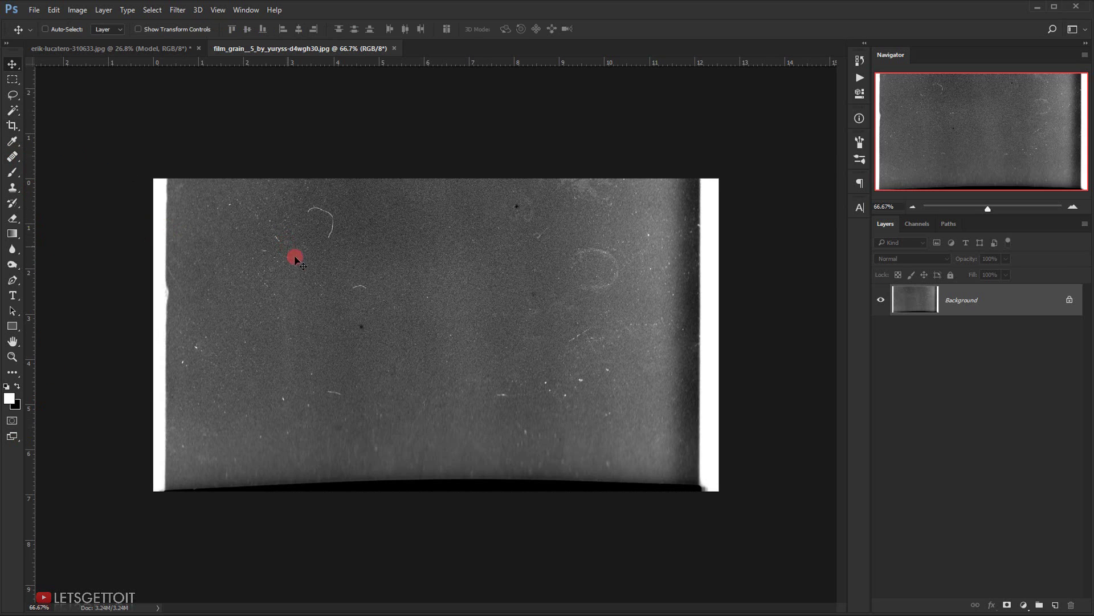
pyautogui.moveTo(407, 216); pyautogui.dragTo(428, 365)
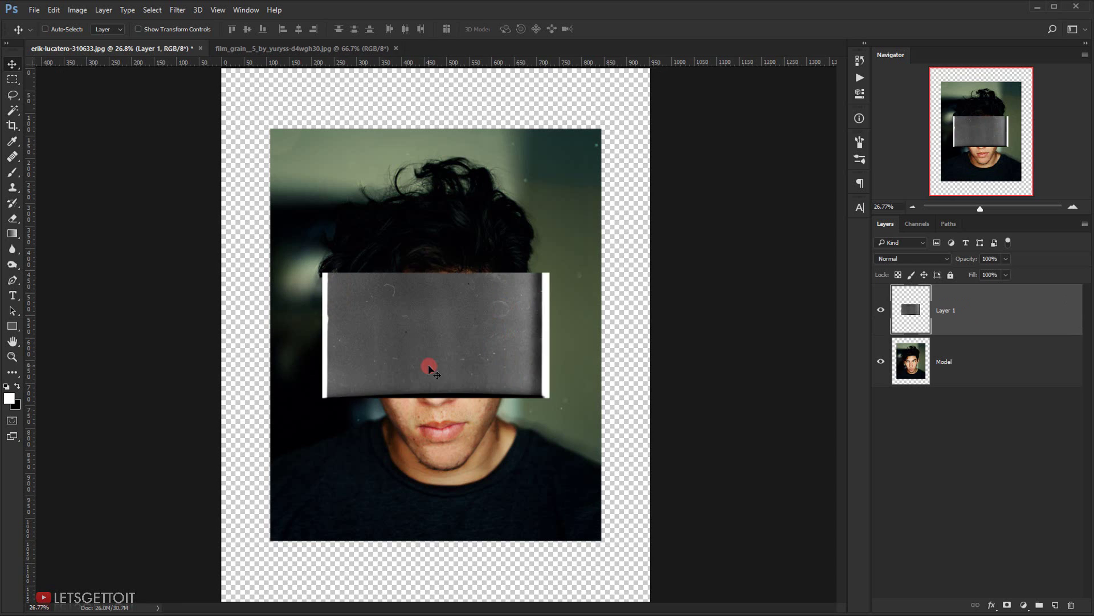
pyautogui.click(396, 48)
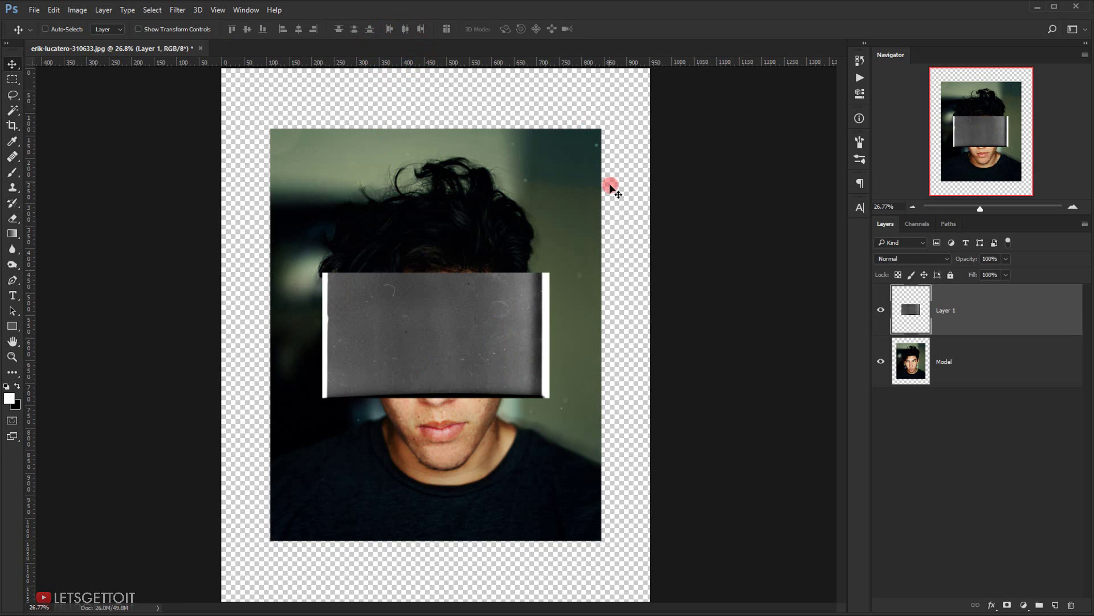
# - Rotate the film grain layer 90 degrees and scale it to about 292% so it covers the whole portrait
pyautogui.hotkey('ctrl', 't')
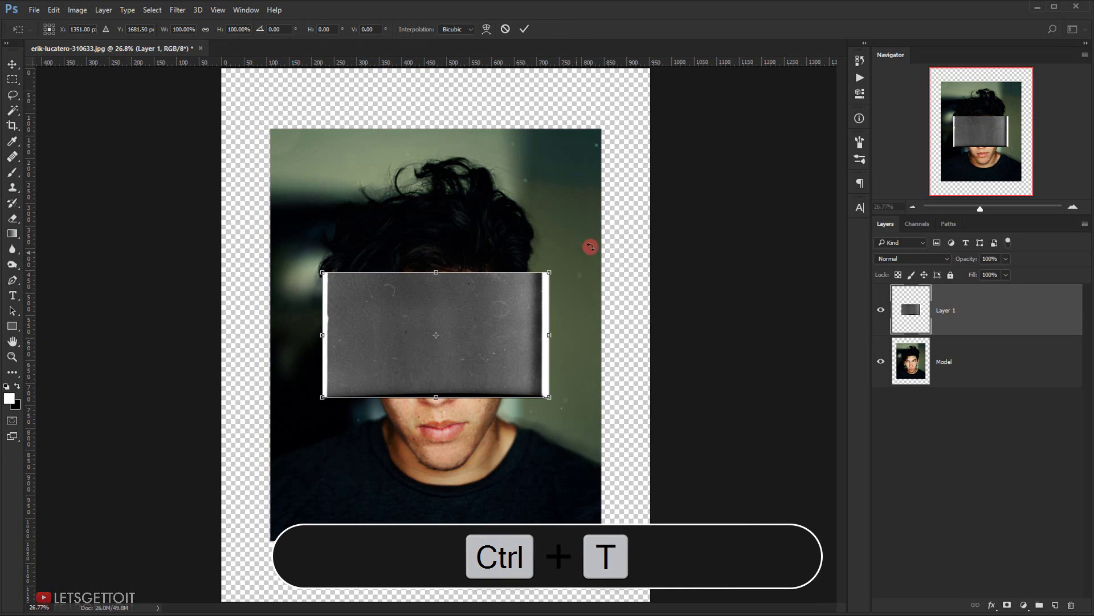
pyautogui.moveTo(572, 183); pyautogui.dragTo(665, 615)
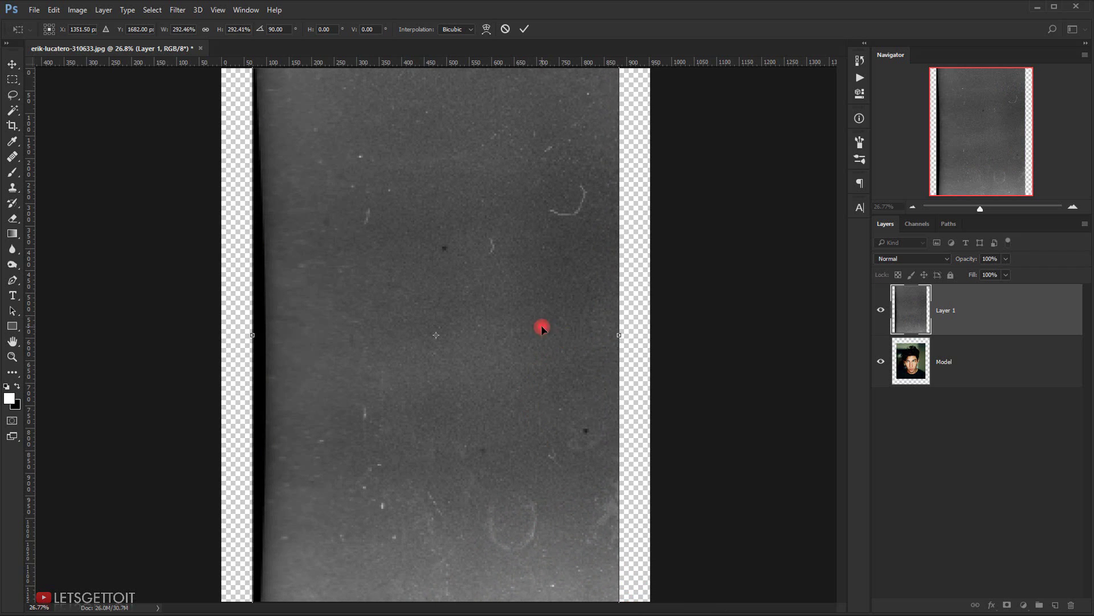
pyautogui.click(525, 25)
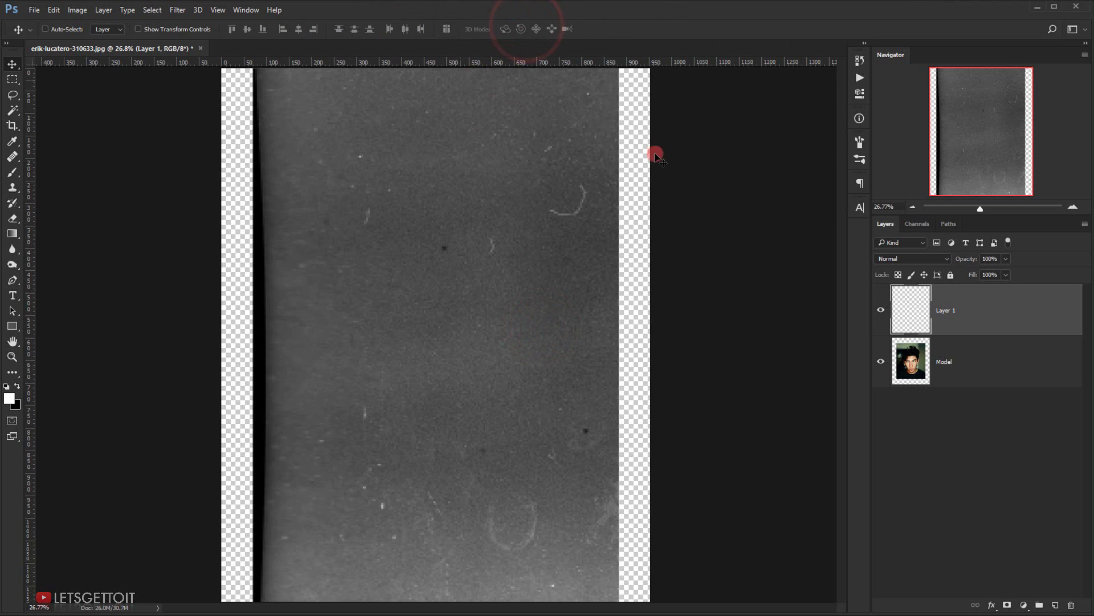
# - Rename the film grain layer as Texture 1
pyautogui.doubleClick(950, 313)
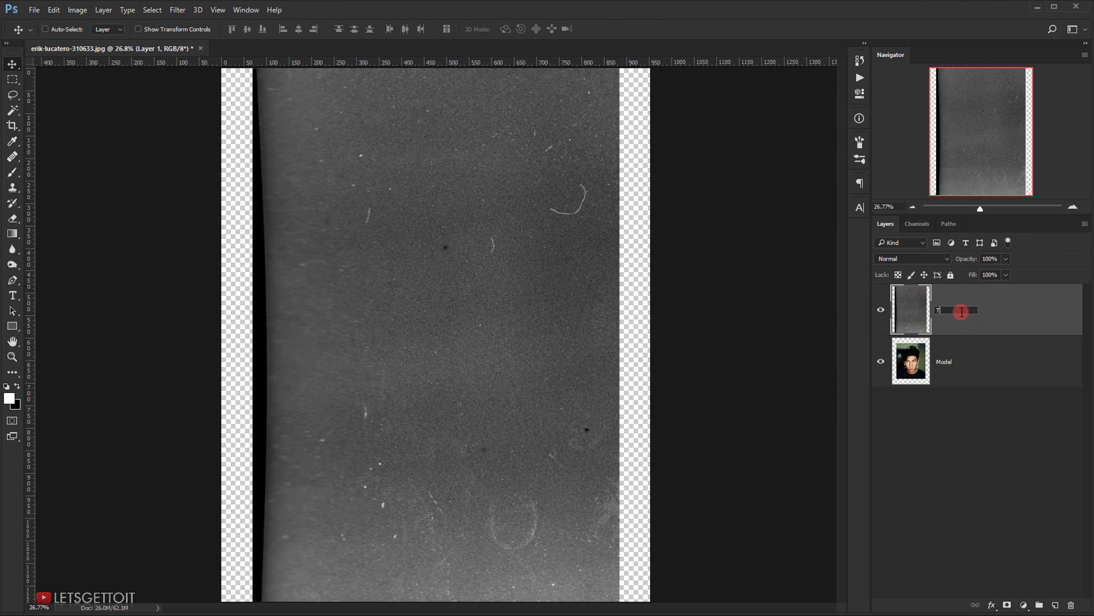
pyautogui.write('Texture 1')
pyautogui.press('Return')
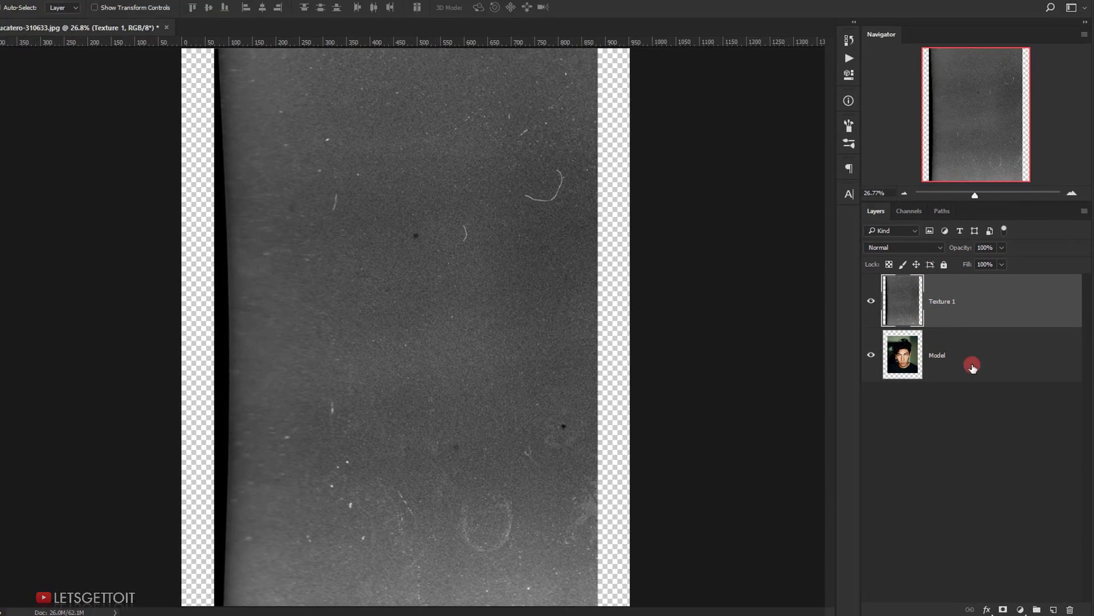
# - Delete the parts of Texture 1 outside the Model layer's outline, using the inverted Model selection, and deselect
pyautogui.press('ctrl')
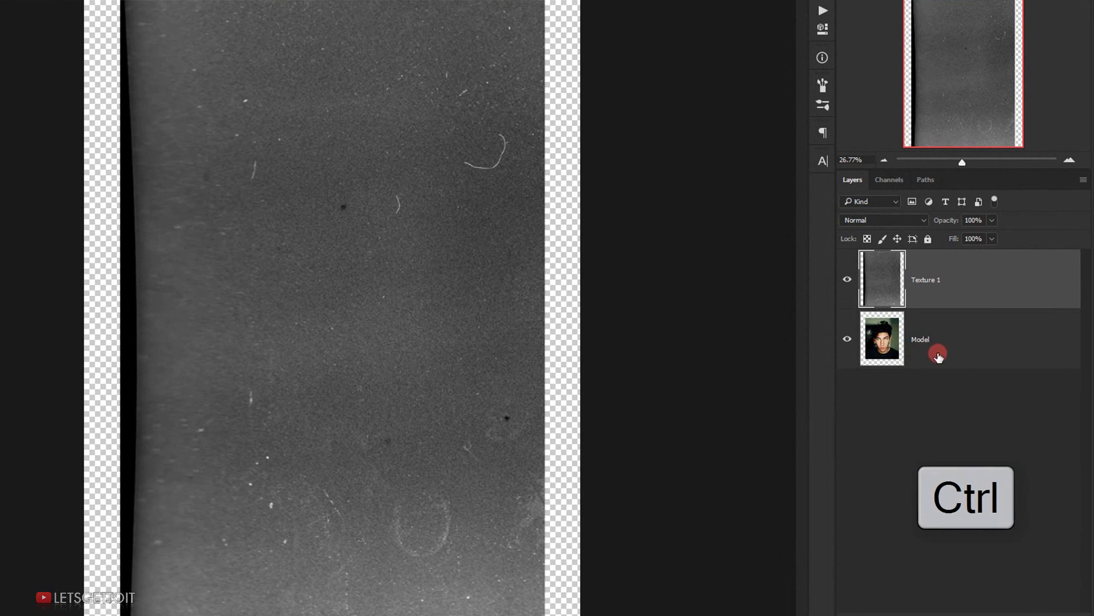
pyautogui.keyDown('ctrl'); pyautogui.click(888, 340); pyautogui.keyUp('ctrl')
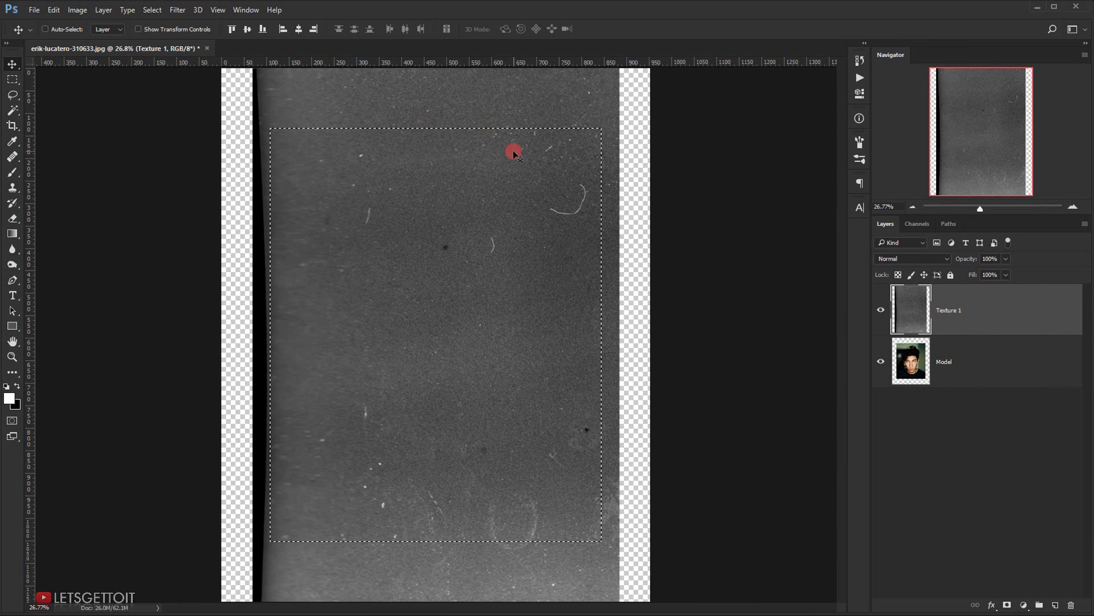
pyautogui.hotkey('ctrl', 'shift', 'i')
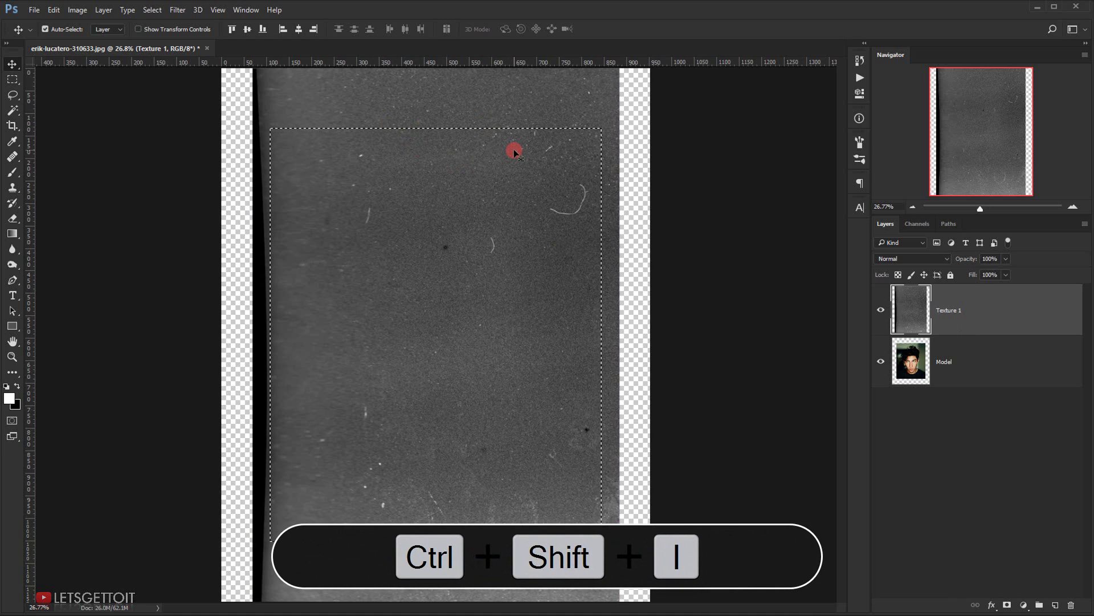
pyautogui.press('Delete')
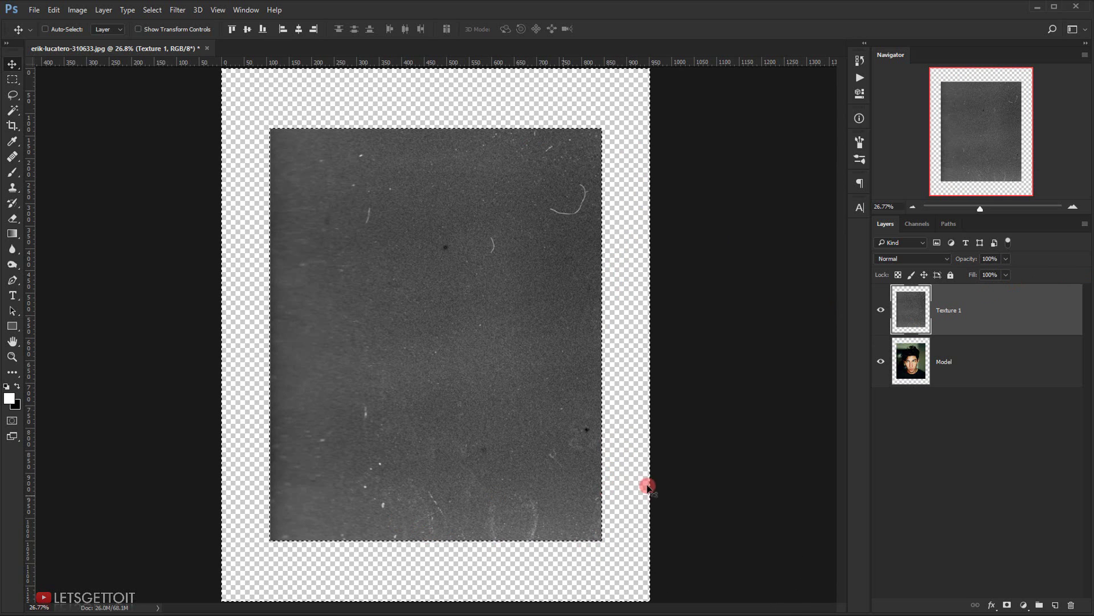
pyautogui.hotkey('ctrl', 'd')
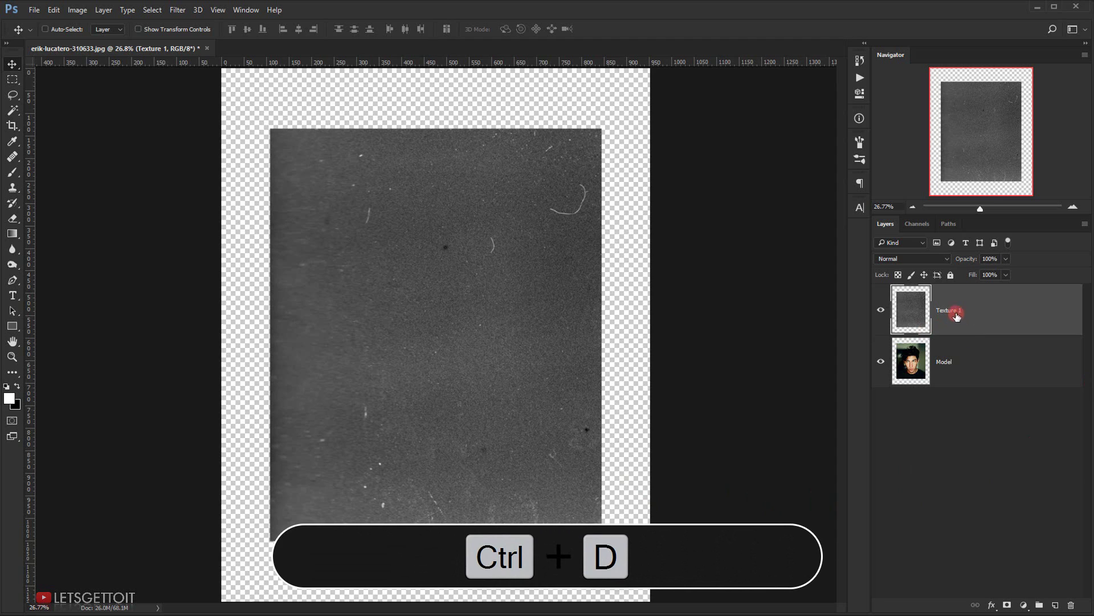
# - Set the blend mode of Texture 1 to Screen
pyautogui.click(900, 273)
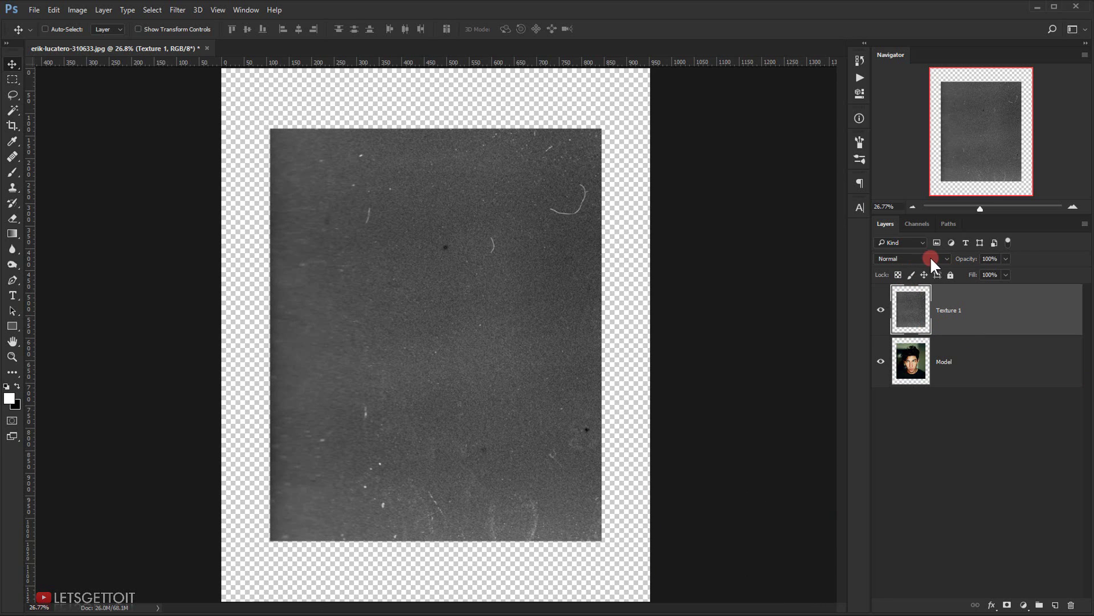
pyautogui.click(921, 256)
pyautogui.click(894, 340)
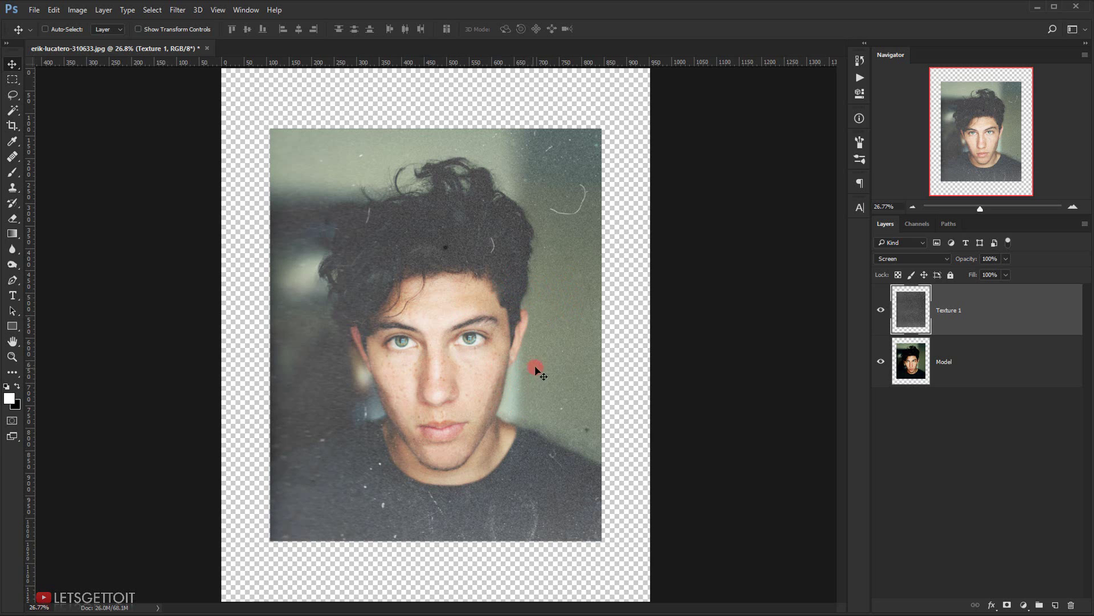
# - Darken Texture 1 with Levels, setting the shadow input level to 66, and compare the photo with and without the texture
pyautogui.hotkey('ctrl', 'l')
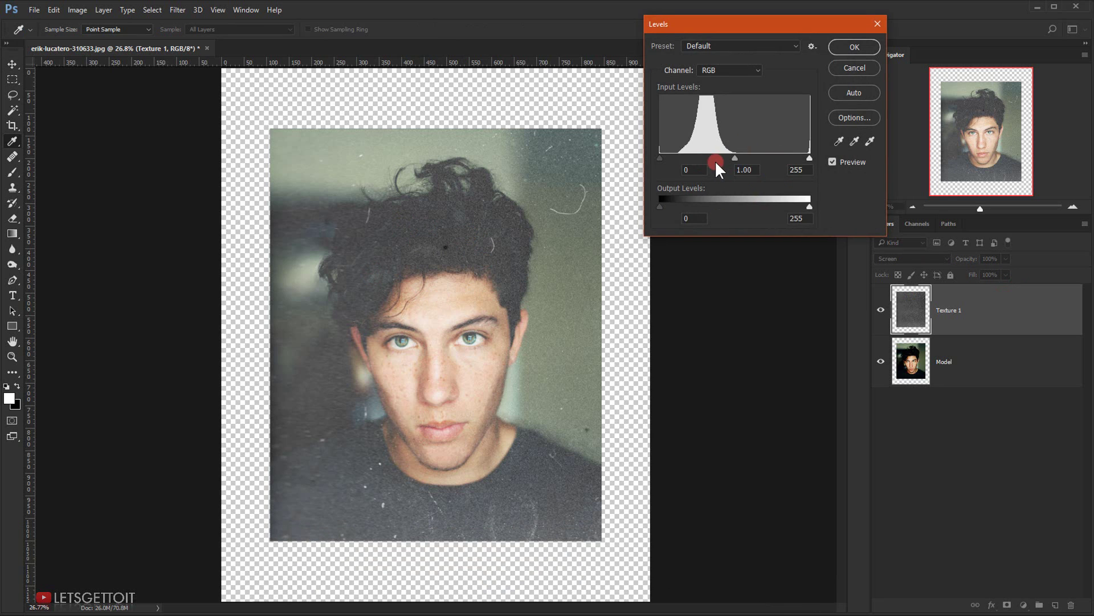
pyautogui.moveTo(660, 158); pyautogui.dragTo(673, 159)
pyautogui.moveTo(683, 275); pyautogui.dragTo(733, 279)
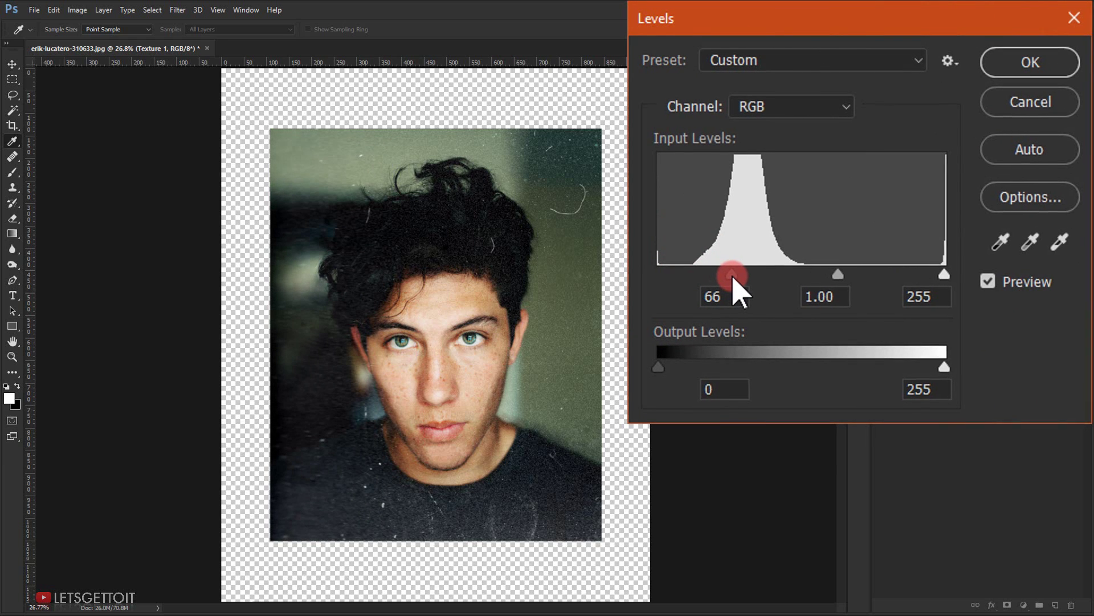
pyautogui.click(1031, 102)
pyautogui.click(857, 45)
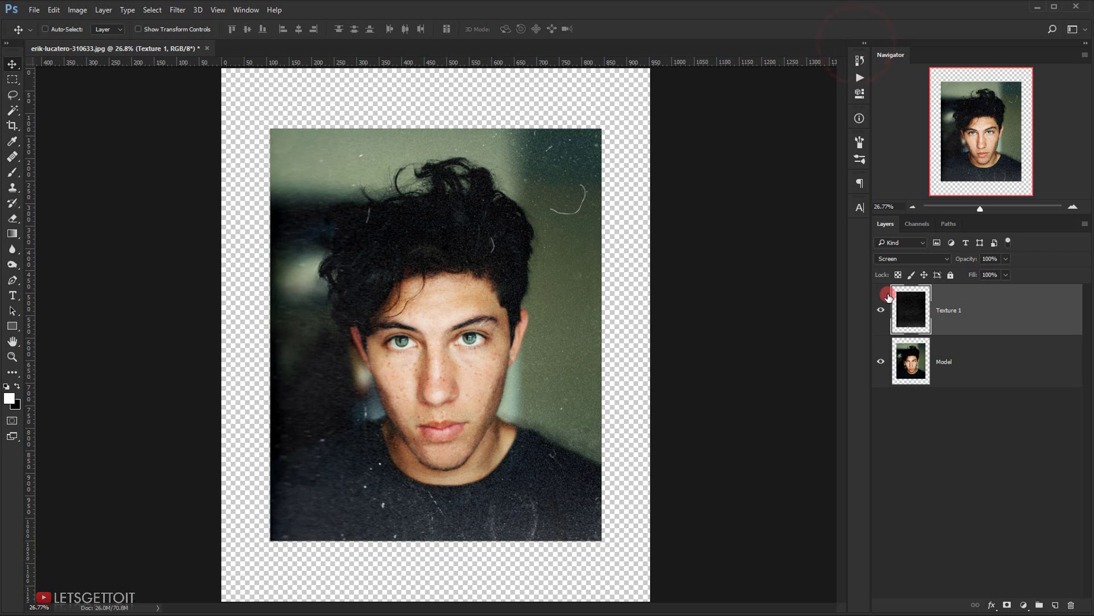
pyautogui.click(879, 309)
pyautogui.click(879, 310)
# - Bring the film_grain__2 image into the portrait document as a new layer above Texture 1 and close its file
pyautogui.hotkey('alt', 'Tab')
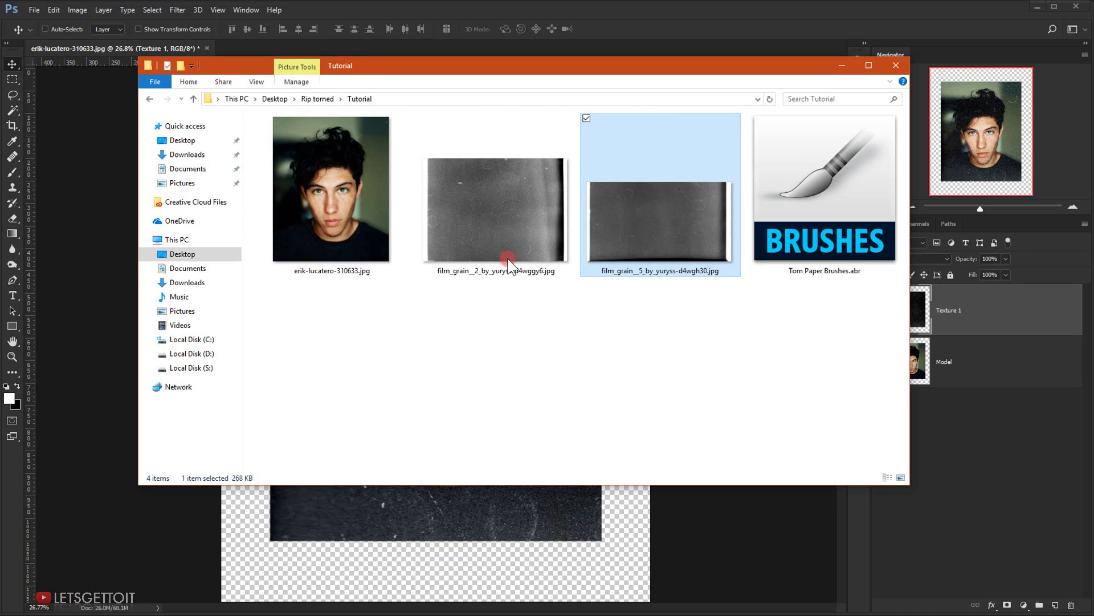
pyautogui.moveTo(495, 214); pyautogui.dragTo(11, 483)
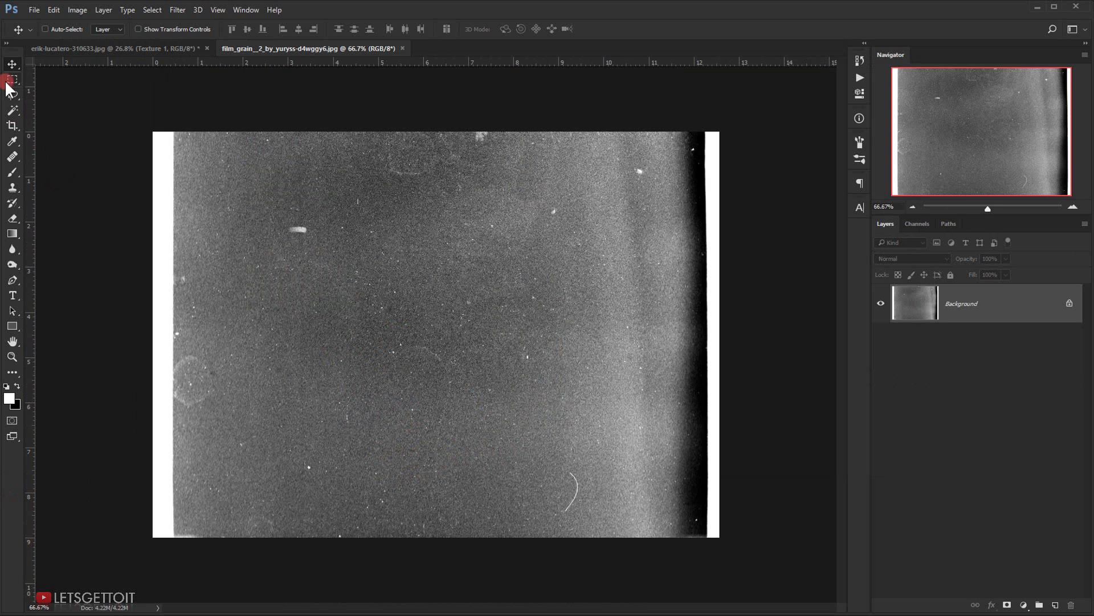
pyautogui.moveTo(325, 179); pyautogui.dragTo(416, 285)
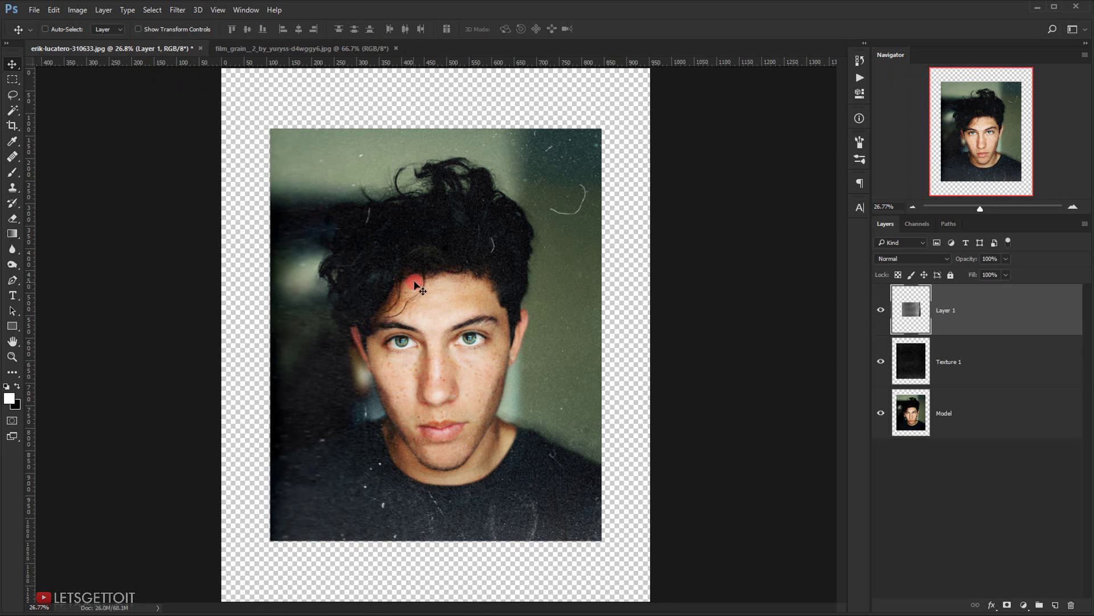
pyautogui.click(394, 48)
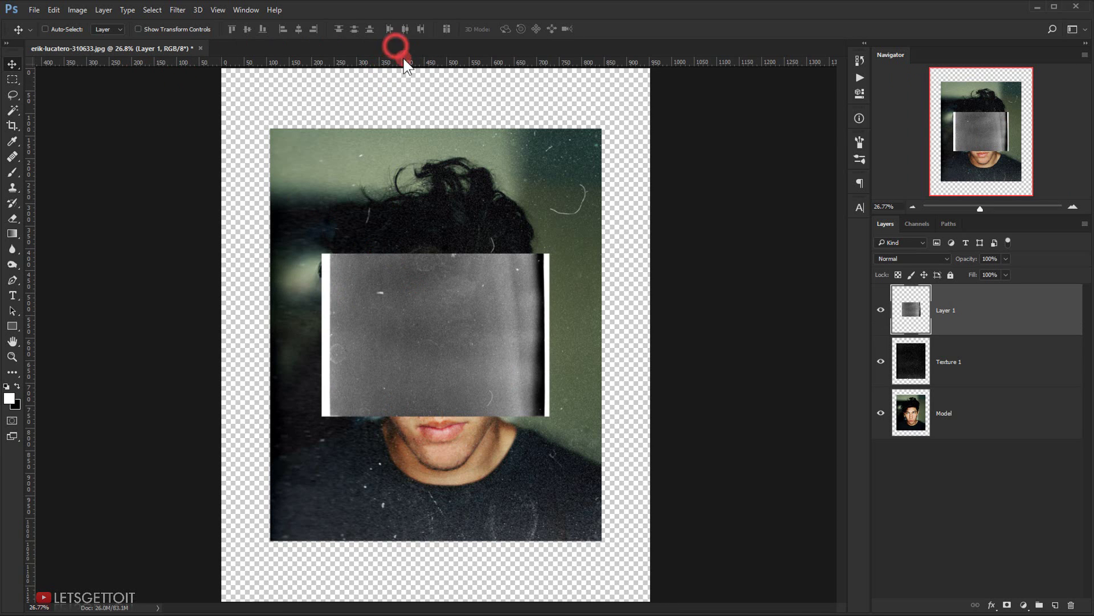
# - Rotate the film grain layer 90° and scale it to about 222% so it covers the whole portrait photo
pyautogui.hotkey('ctrl', 't')
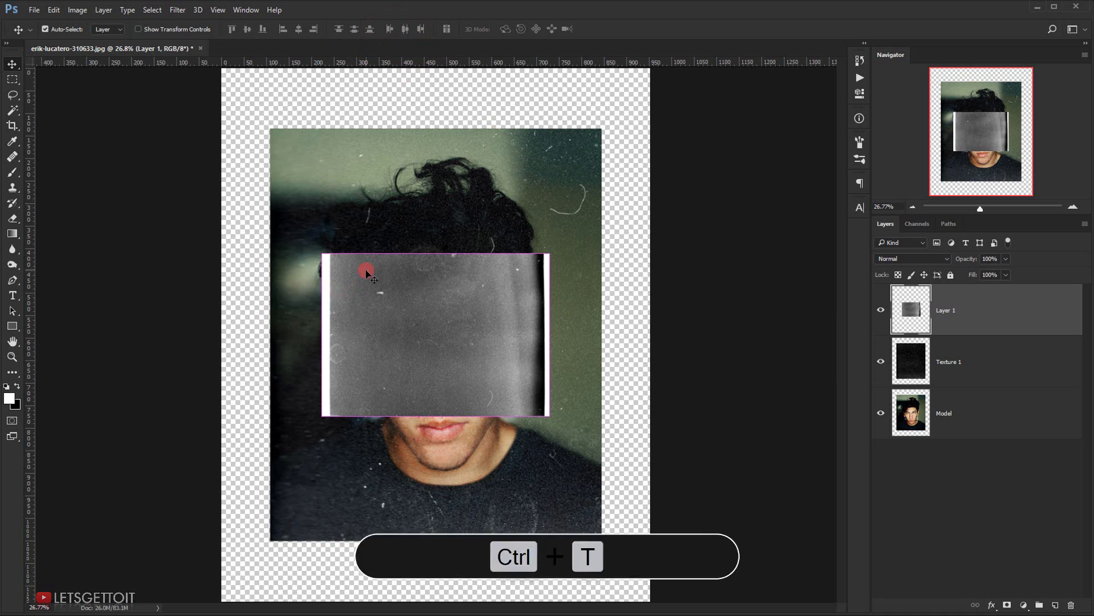
pyautogui.moveTo(588, 171); pyautogui.dragTo(633, 575)
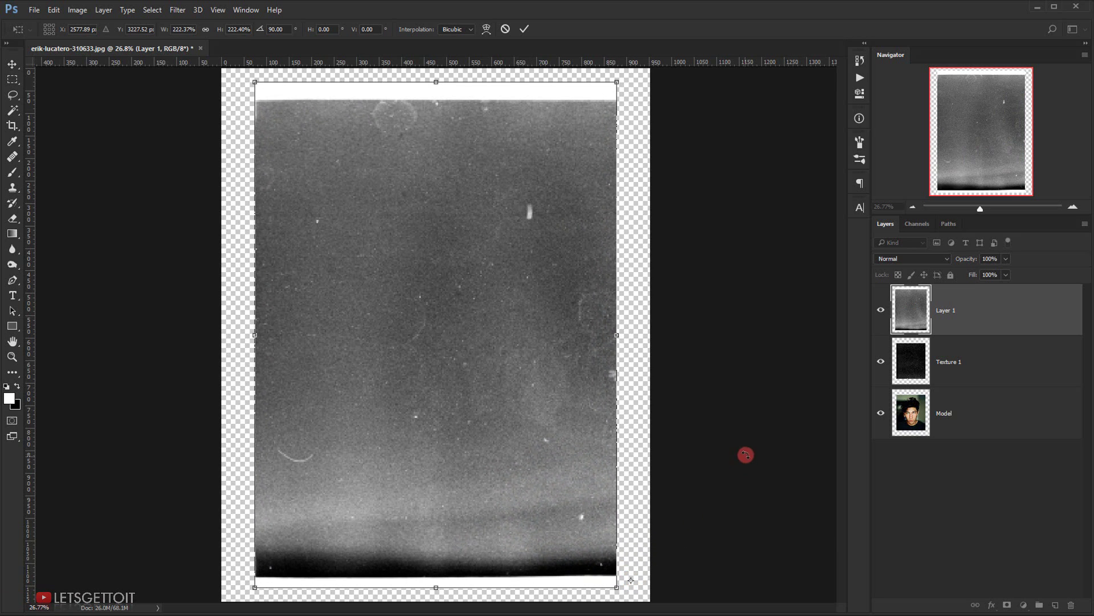
pyautogui.click(522, 29)
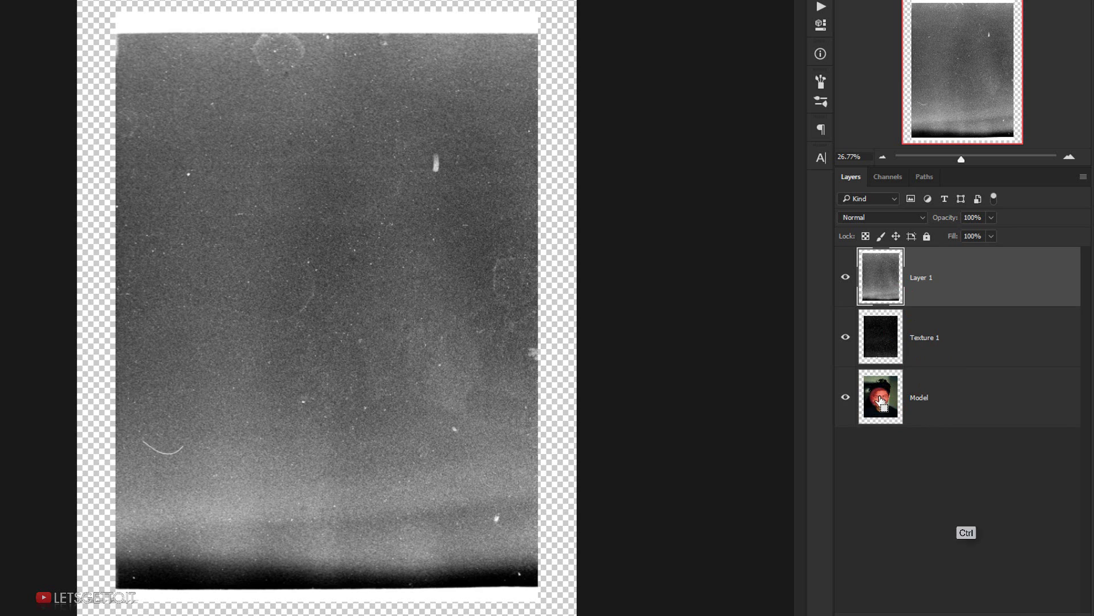
# - Delete the parts of the new grain layer outside the Model layer's outline, using the inverted Model selection, and deselect
pyautogui.keyDown('ctrl'); pyautogui.click(881, 399); pyautogui.keyUp('ctrl')
pyautogui.click(934, 272)
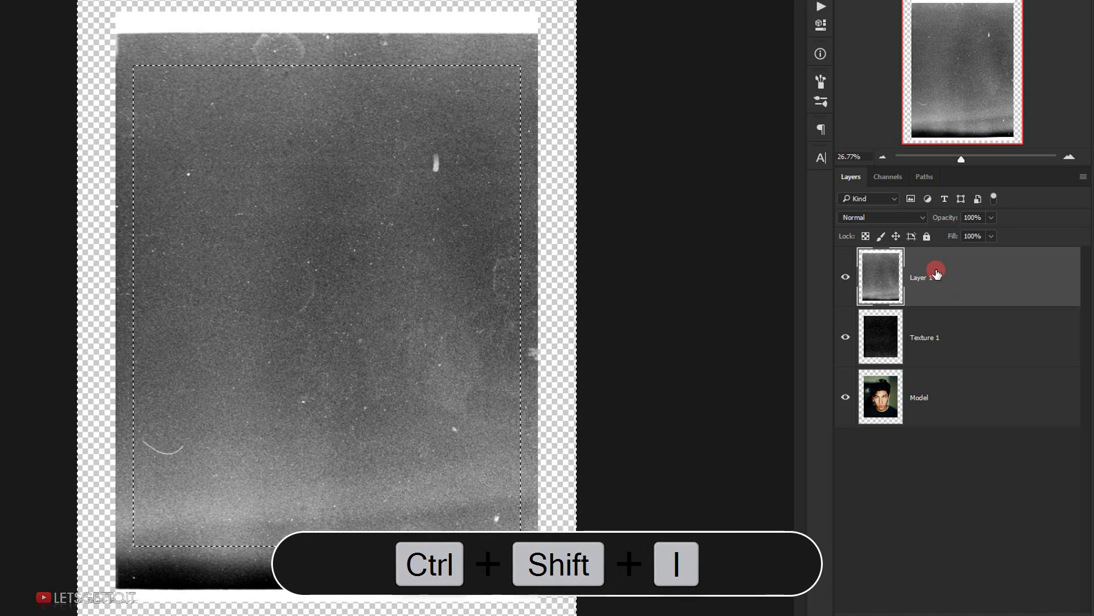
pyautogui.press('Delete')
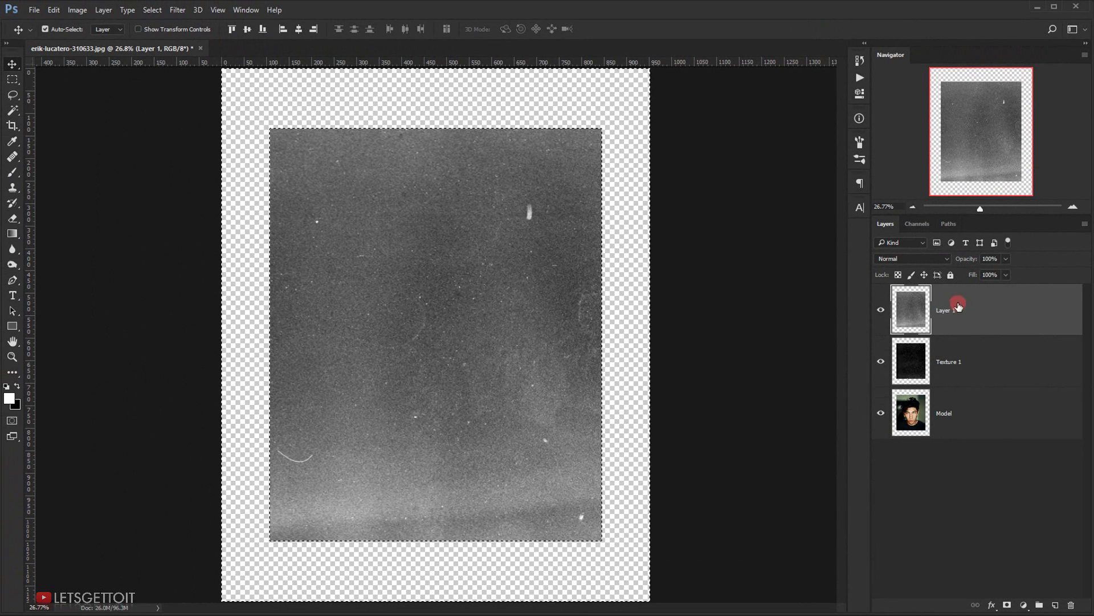
pyautogui.press('ctrl')
pyautogui.hotkey('ctrl', 'd')
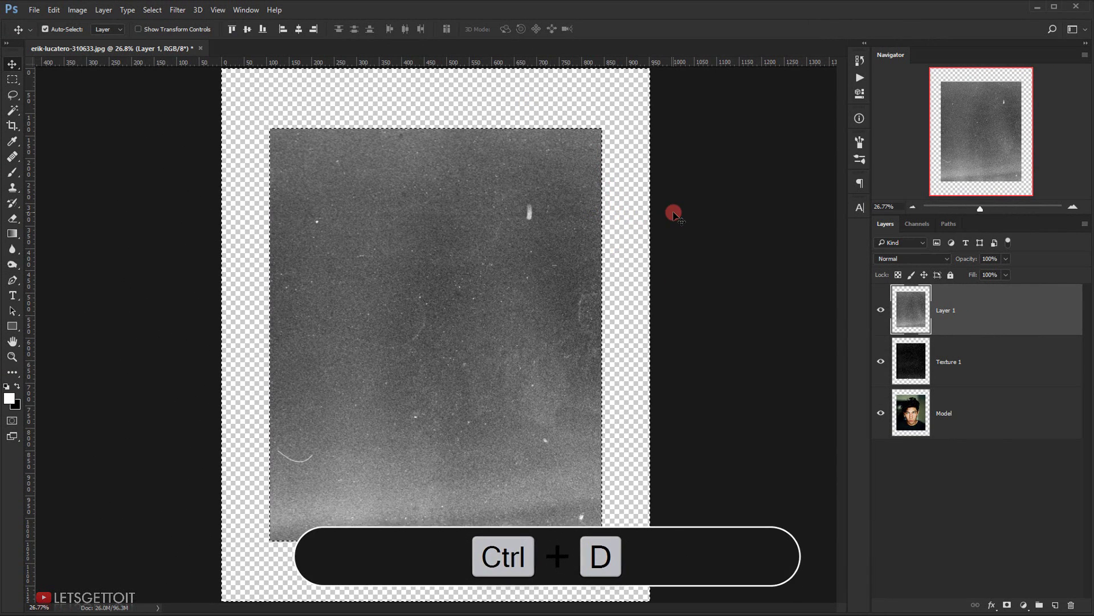
# - Rename the grain layer to Texture 2 and set its blend mode to Screen
pyautogui.doubleClick(947, 310)
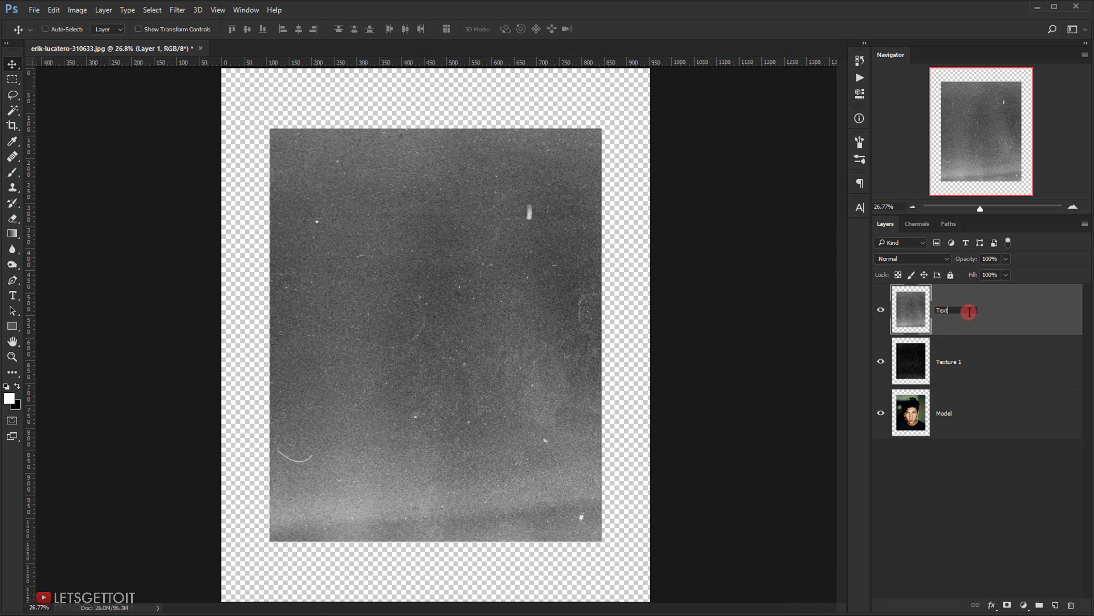
pyautogui.press('Return')
pyautogui.click(912, 258)
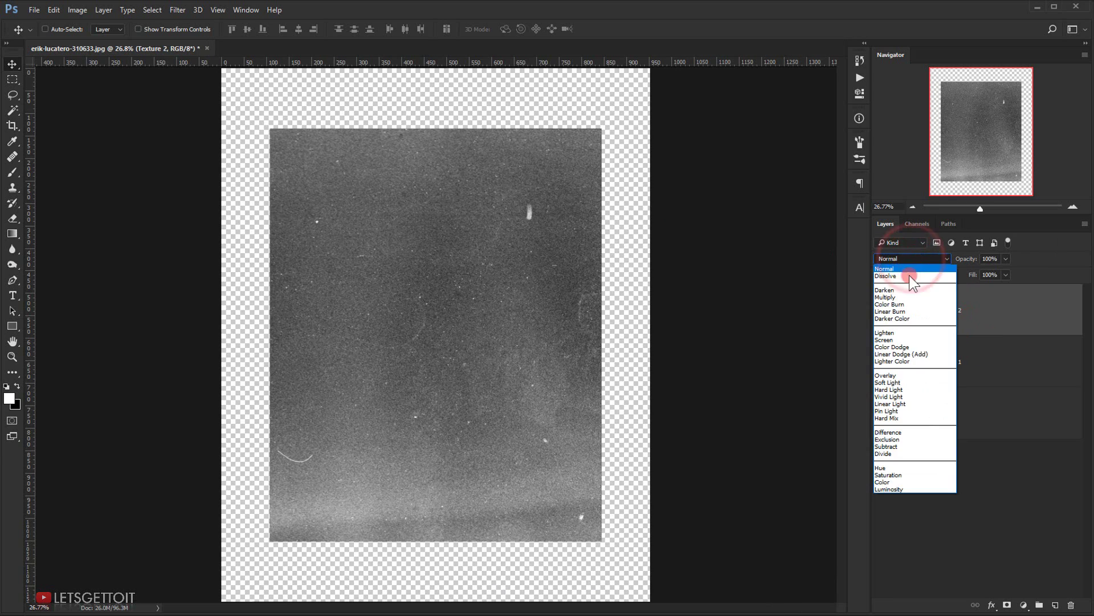
pyautogui.click(901, 339)
# - Darken Texture 2 with Levels by adjusting its input levels so the haze over the portrait clears
pyautogui.hotkey('ctrl', 'l')
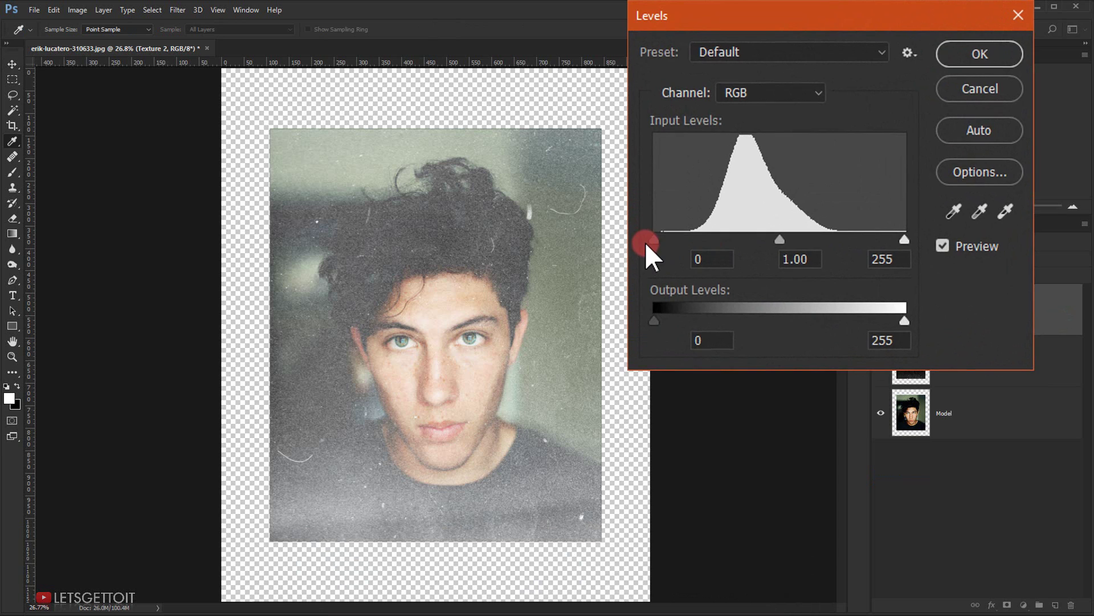
pyautogui.moveTo(659, 165); pyautogui.dragTo(720, 164)
pyautogui.moveTo(751, 239)
pyautogui.mouseDown()
pyautogui.moveTo(781, 238)
pyautogui.moveTo(737, 241)
pyautogui.mouseUp()
pyautogui.moveTo(821, 241)
pyautogui.mouseDown()
pyautogui.moveTo(803, 241)
pyautogui.moveTo(836, 240)
pyautogui.mouseUp()
pyautogui.click(850, 48)
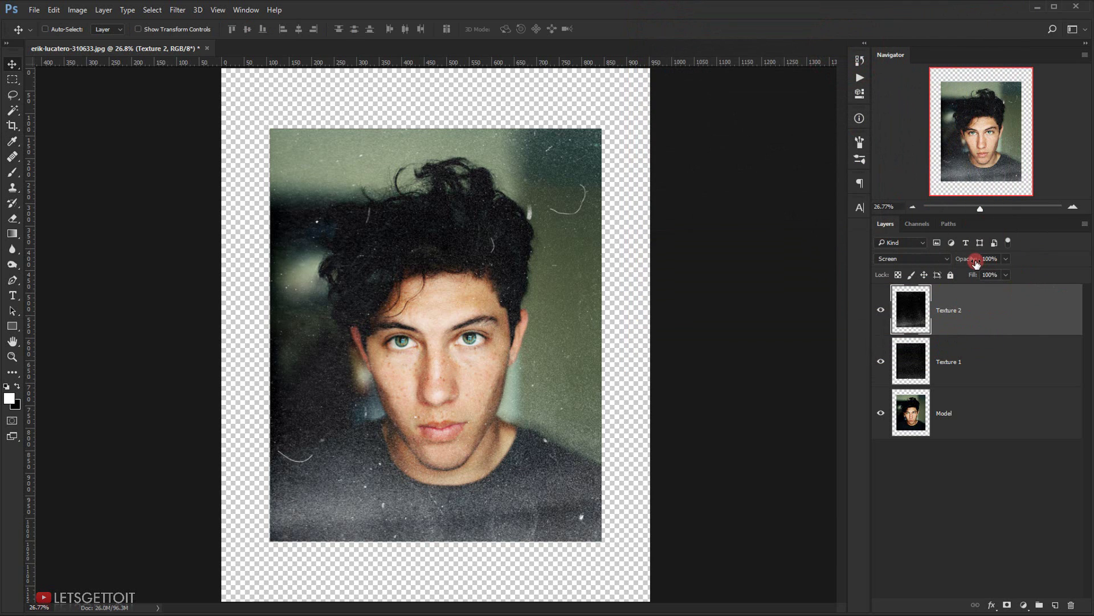
# - Lower the opacity of Texture 2 to 60% and compare the photo with and without the texture
pyautogui.moveTo(976, 262); pyautogui.dragTo(953, 261)
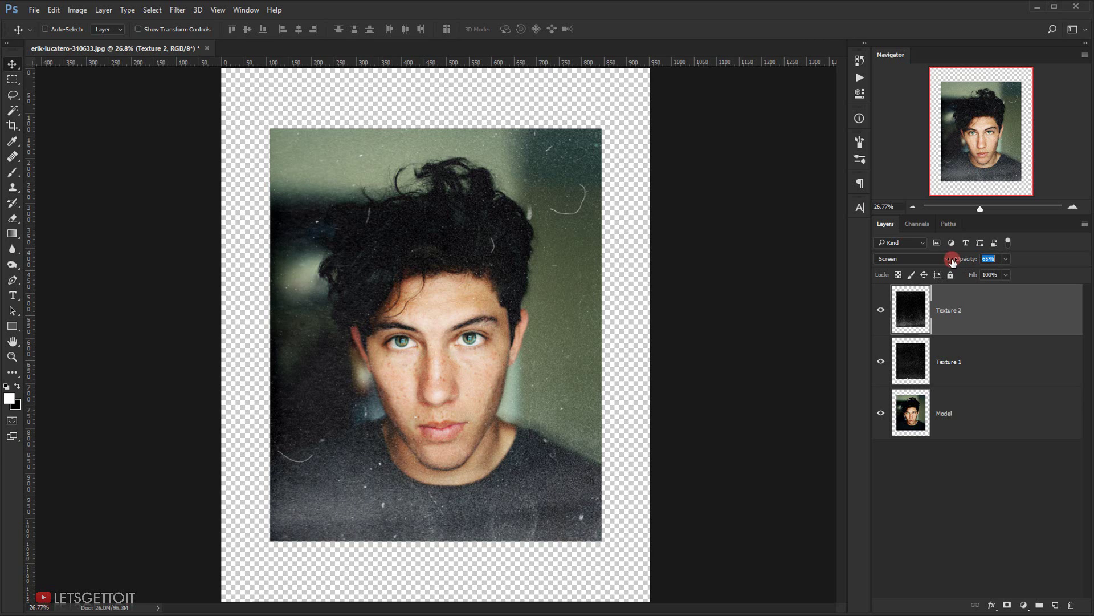
pyautogui.click(881, 310)
pyautogui.click(881, 310)
pyautogui.click(879, 311)
pyautogui.click(879, 311)
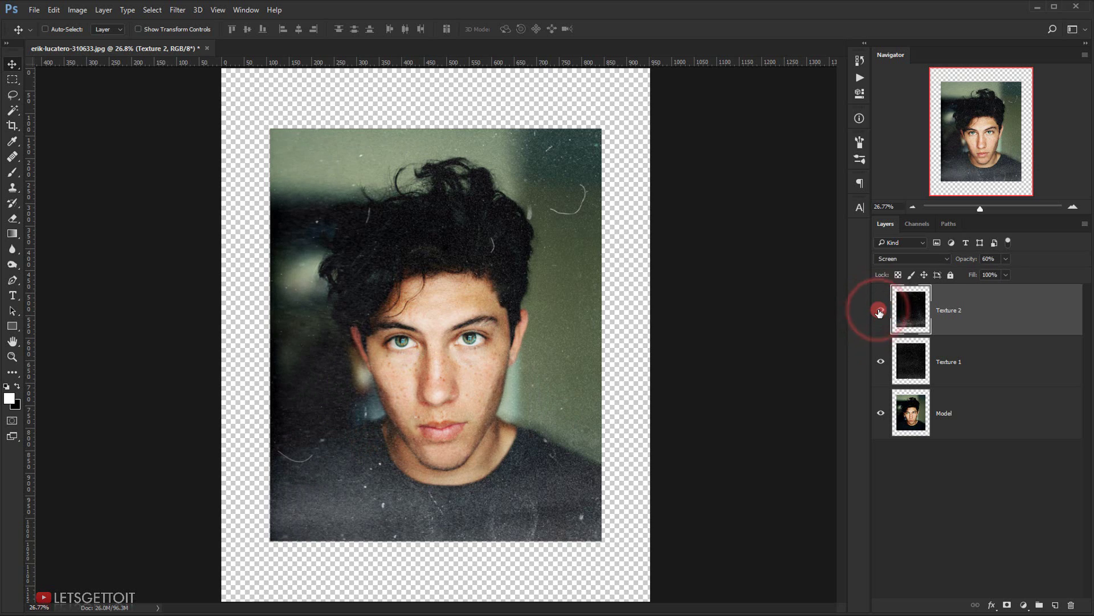
# - Lower the opacity of Texture 1 to 80%
pyautogui.click(1020, 360)
pyautogui.click(978, 257)
pyautogui.moveTo(973, 261); pyautogui.dragTo(962, 261)
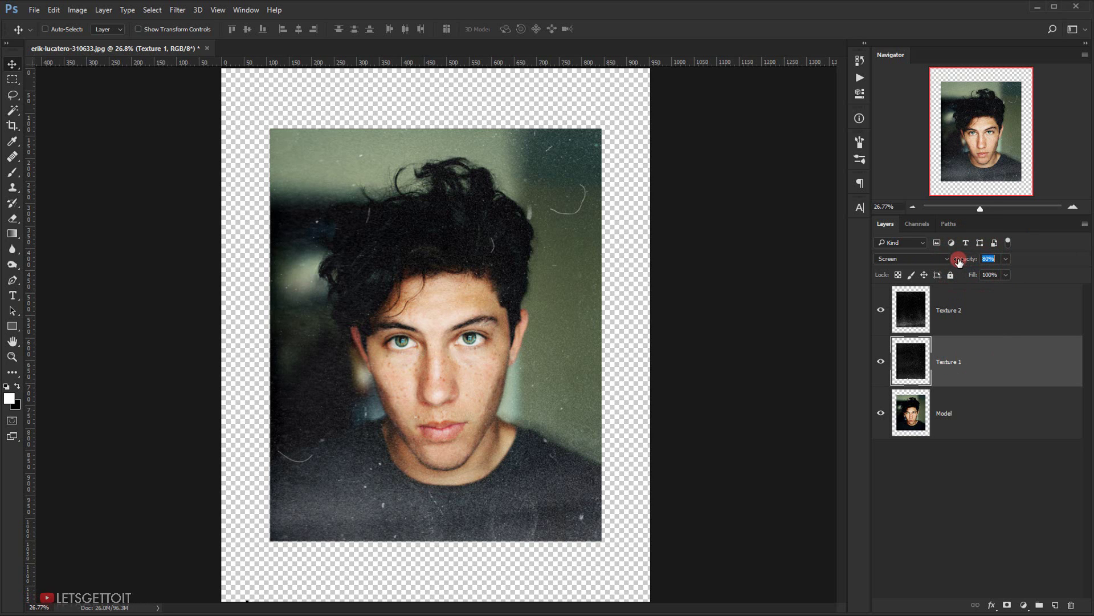
pyautogui.click(971, 496)
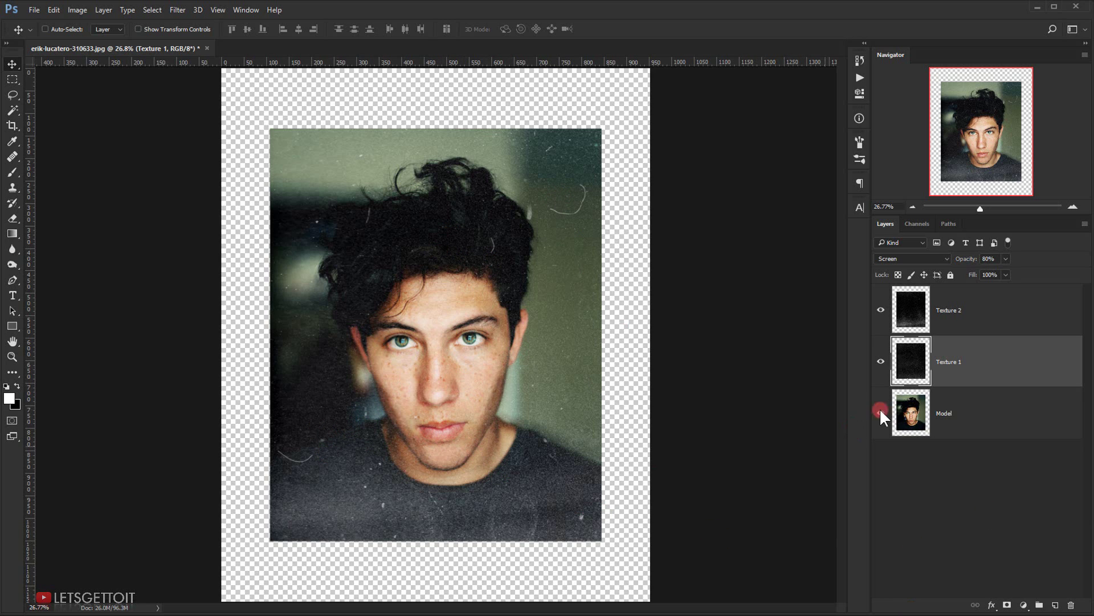
# - Add a Photo Filter adjustment layer above Texture 2
pyautogui.click(1026, 312)
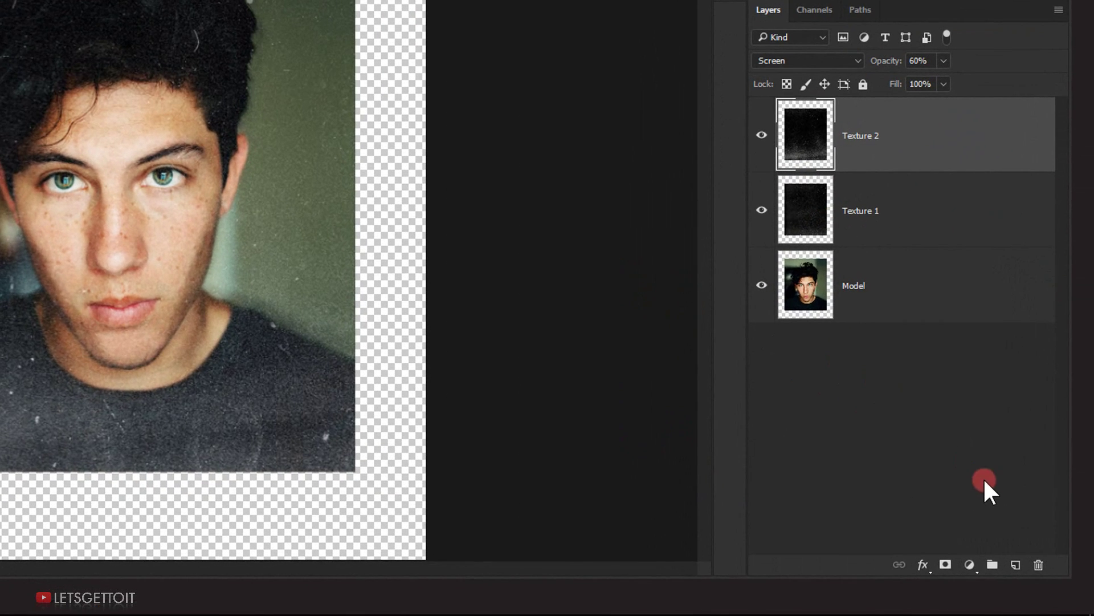
pyautogui.click(968, 563)
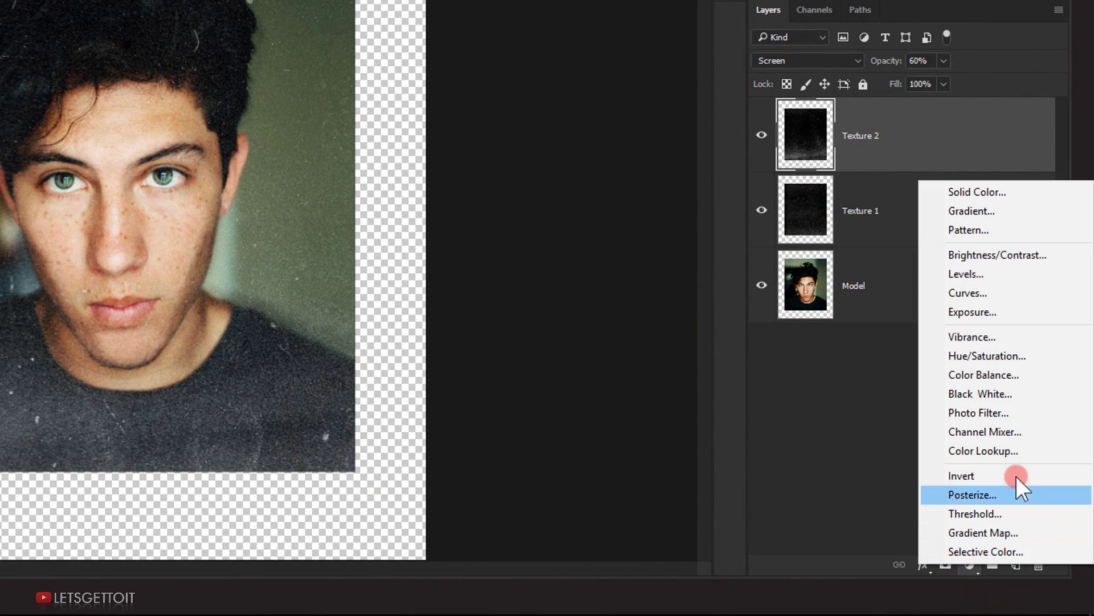
pyautogui.click(978, 413)
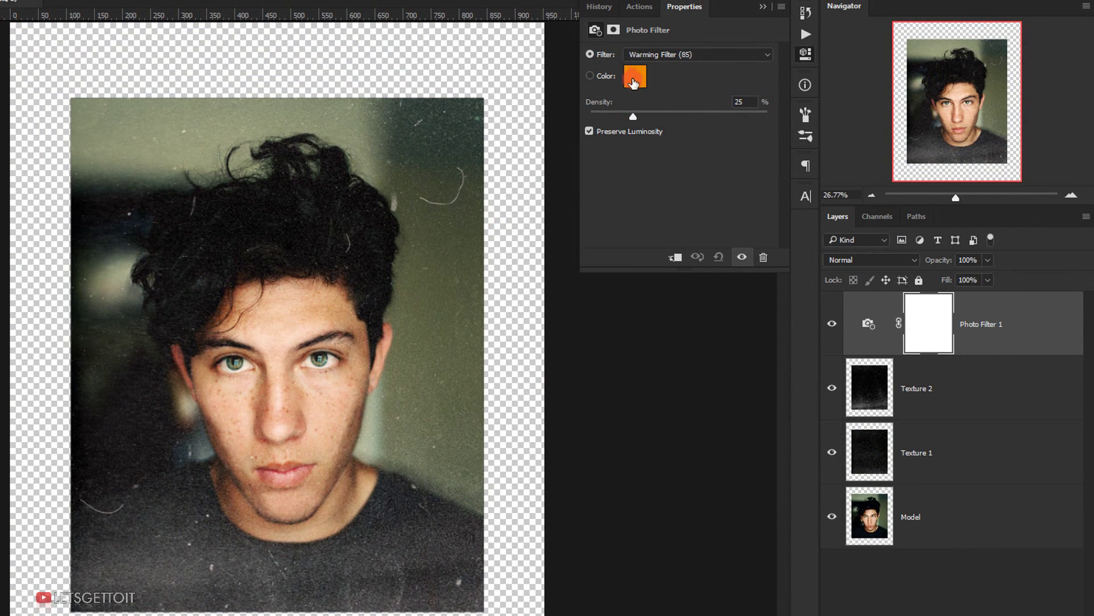
# - Set the Photo Filter's colour to orange #e17731 and raise its density slightly
pyautogui.click(632, 82)
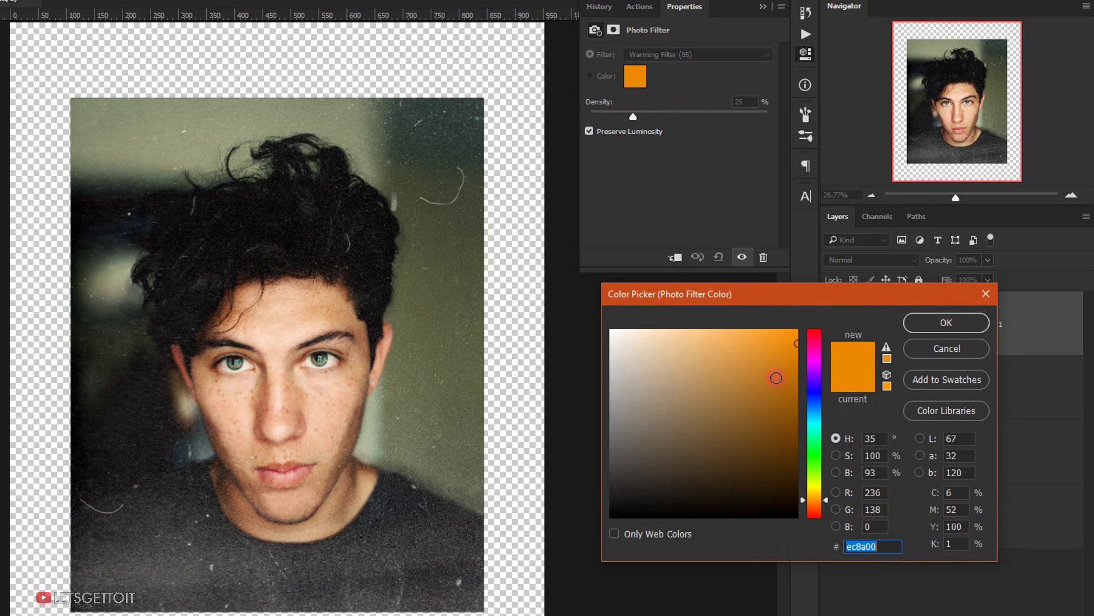
pyautogui.moveTo(775, 357); pyautogui.dragTo(758, 375)
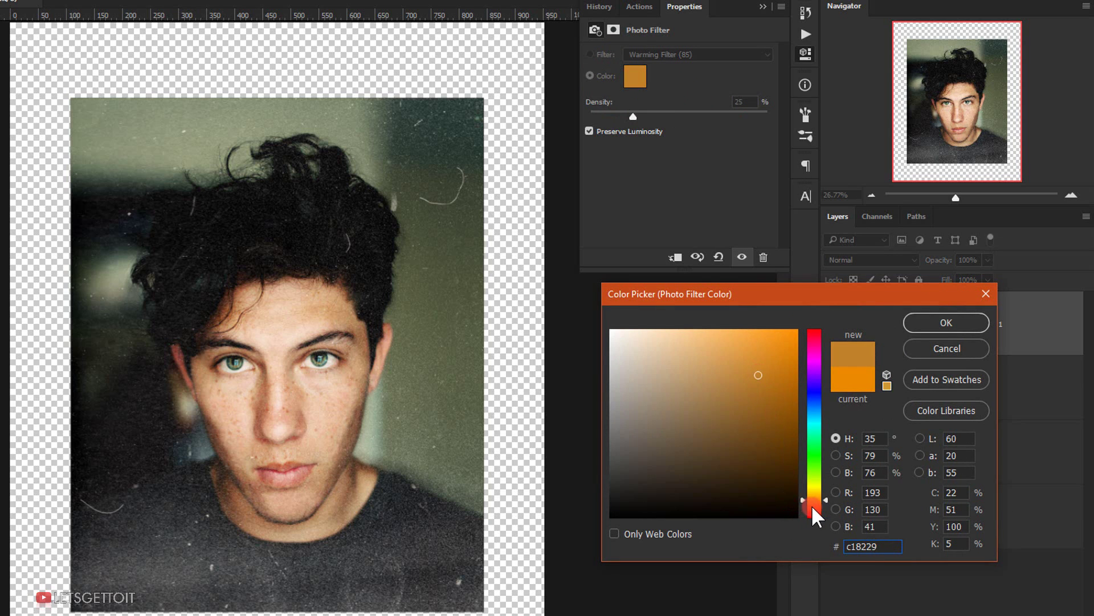
pyautogui.click(811, 504)
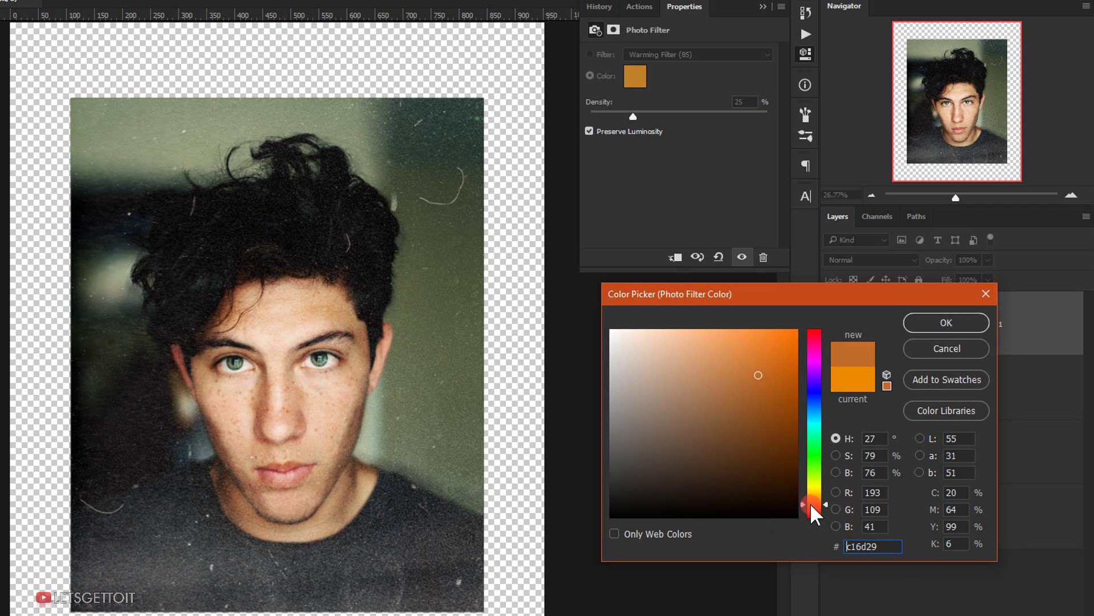
pyautogui.click(808, 501)
pyautogui.moveTo(809, 500); pyautogui.dragTo(807, 501)
pyautogui.click(735, 373)
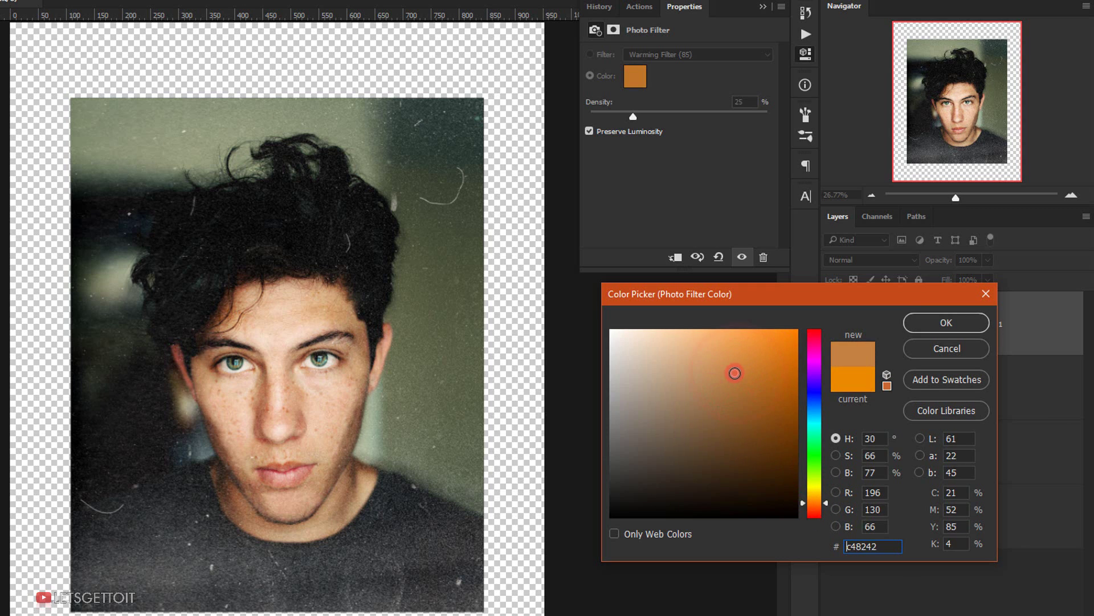
pyautogui.click(758, 351)
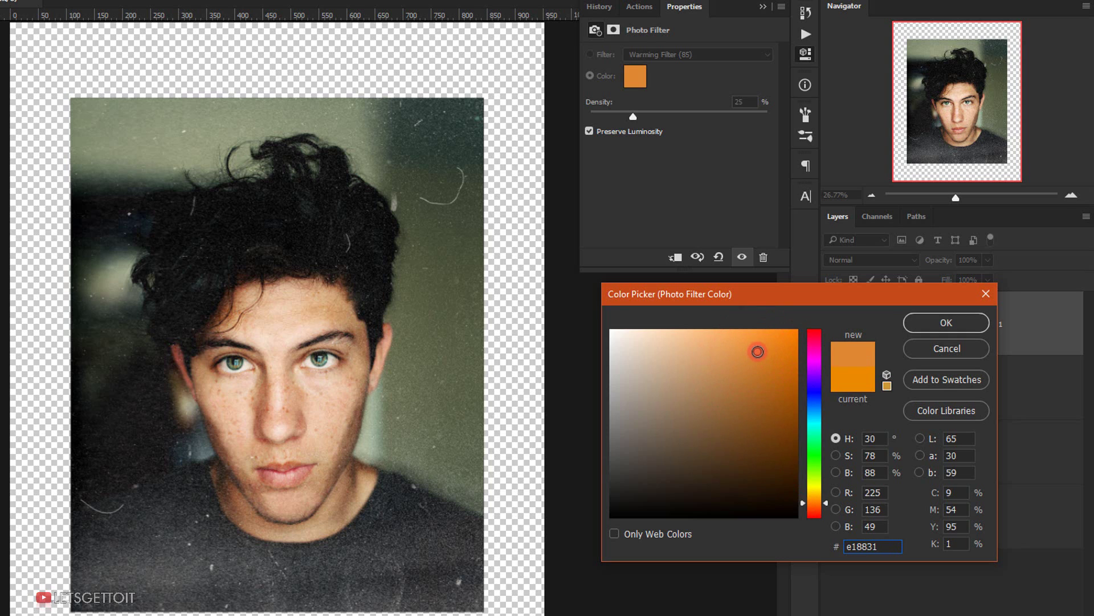
pyautogui.click(819, 508)
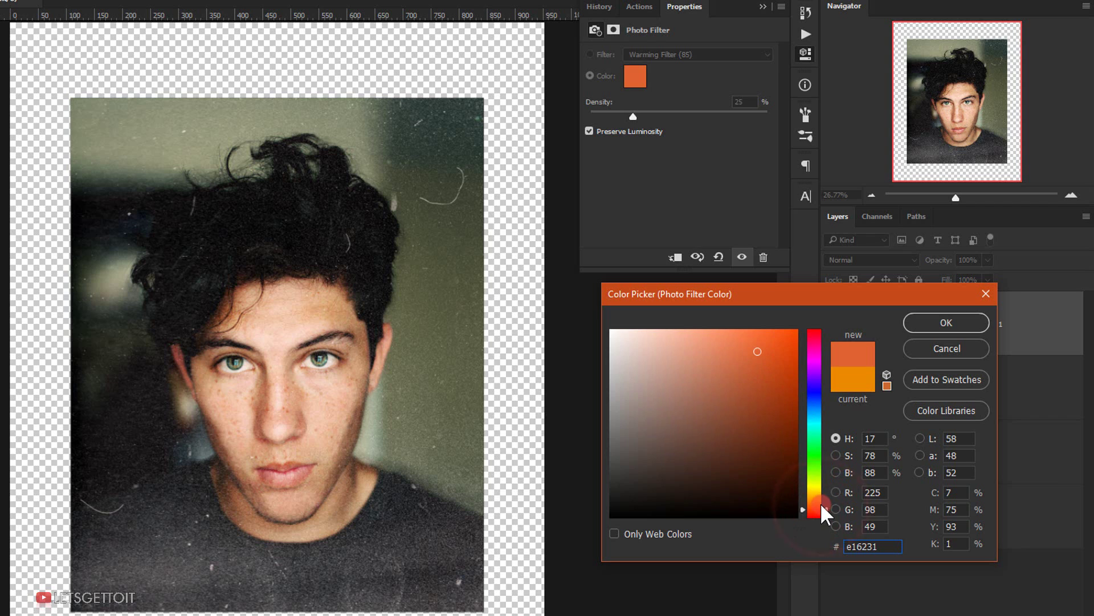
pyautogui.click(822, 505)
pyautogui.click(820, 504)
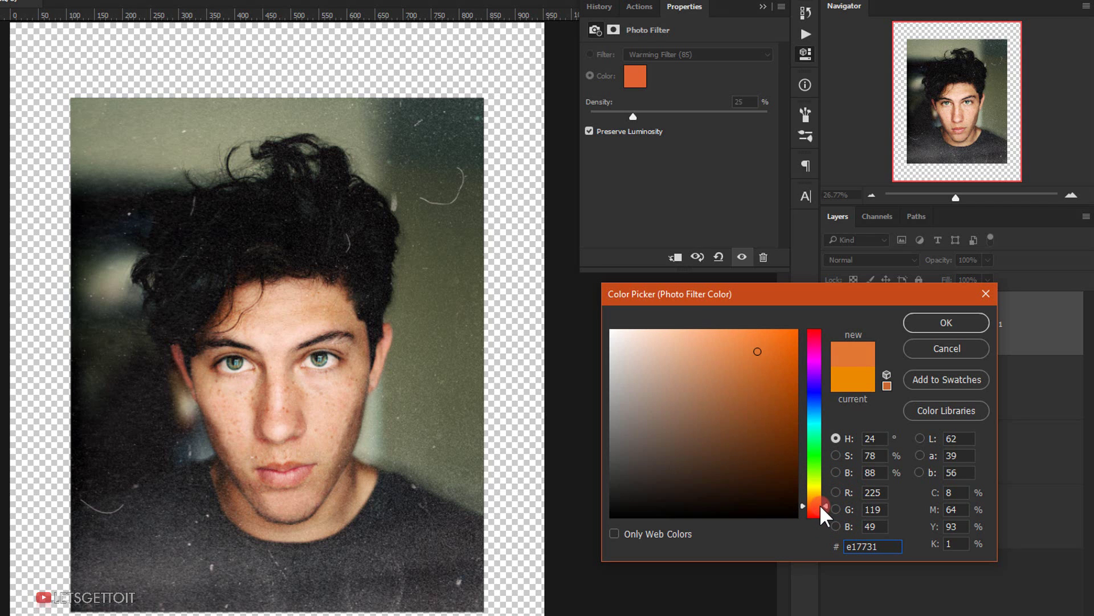
pyautogui.click(959, 322)
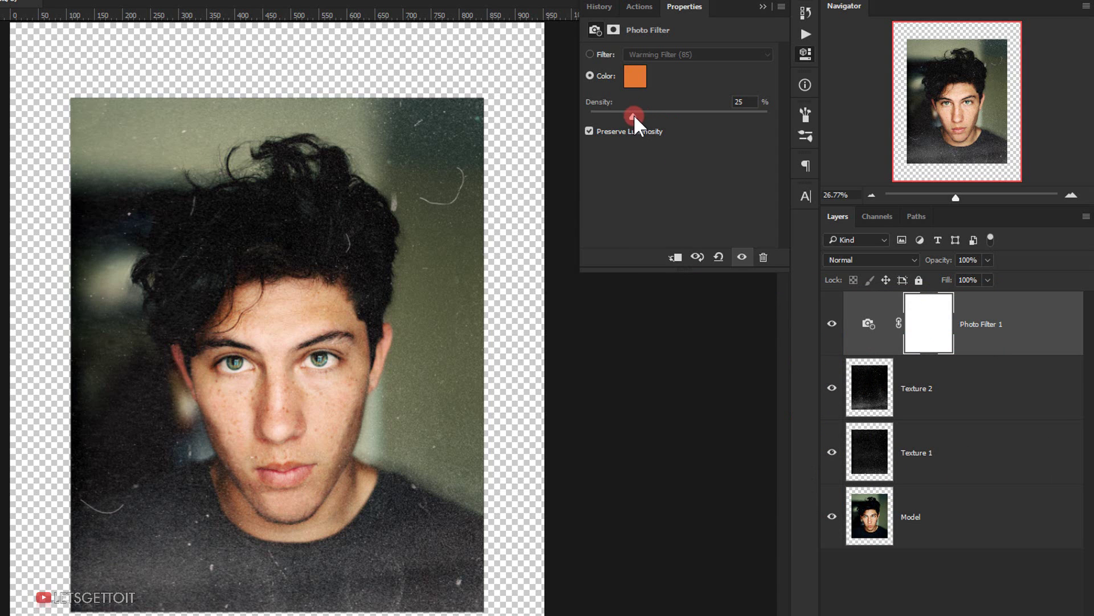
pyautogui.moveTo(634, 114); pyautogui.dragTo(645, 114)
pyautogui.click(763, 6)
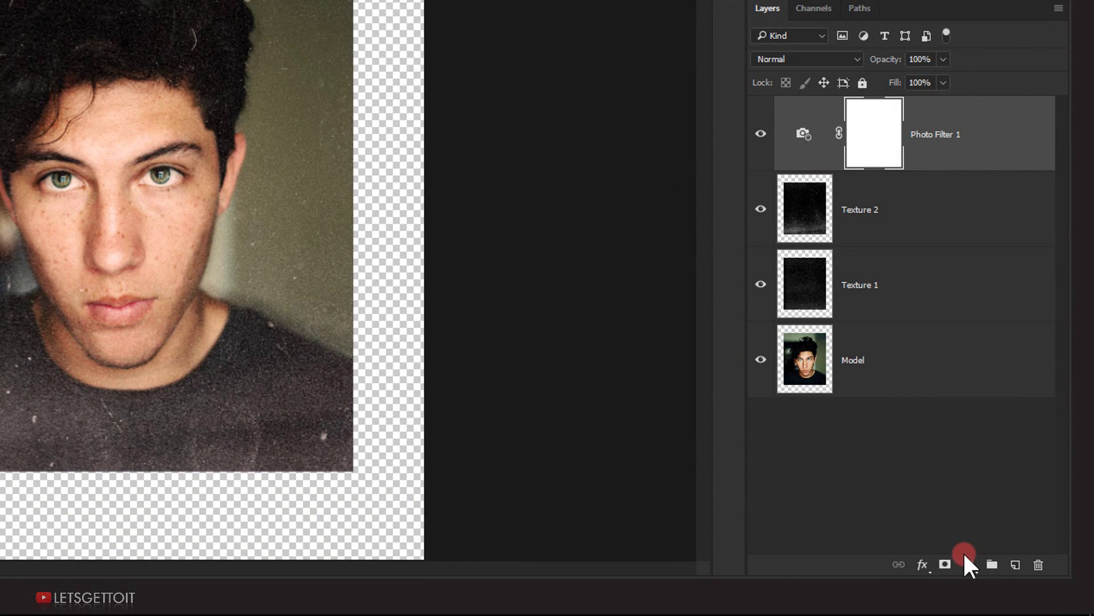
# - Add a Hue/Saturation adjustment layer above the Photo Filter with saturation -8 and check its effect on the photo
pyautogui.click(966, 558)
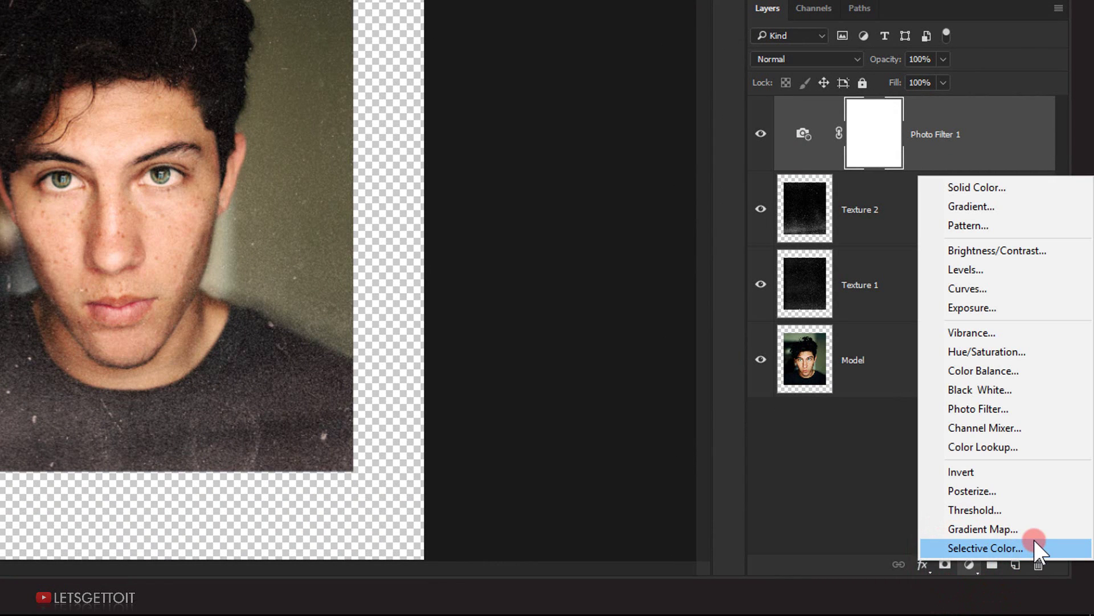
pyautogui.click(1003, 352)
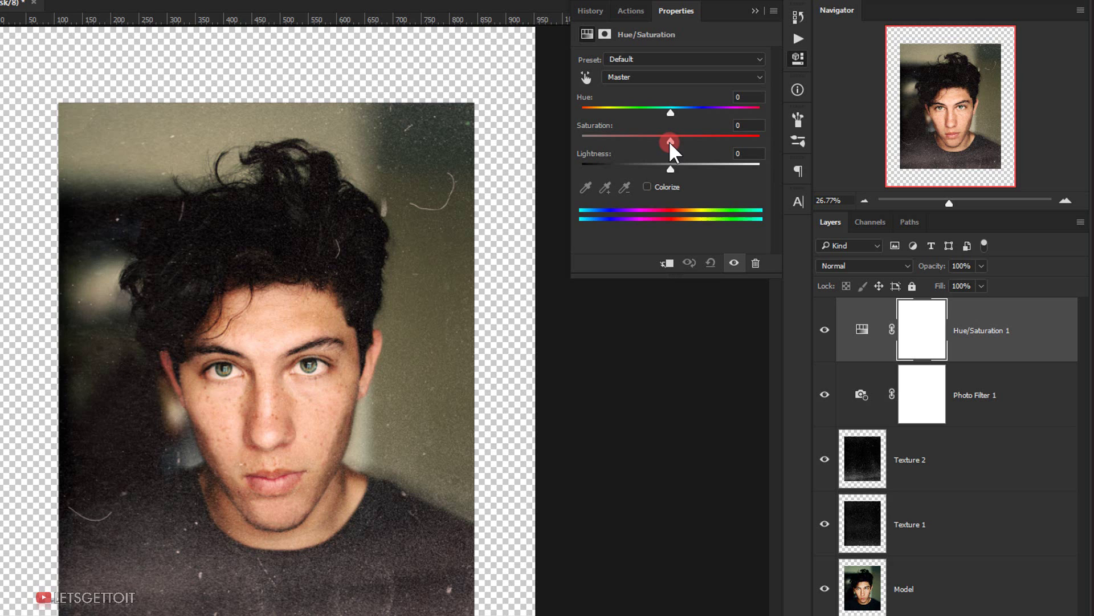
pyautogui.moveTo(671, 142); pyautogui.dragTo(667, 142)
pyautogui.moveTo(662, 139); pyautogui.dragTo(662, 139)
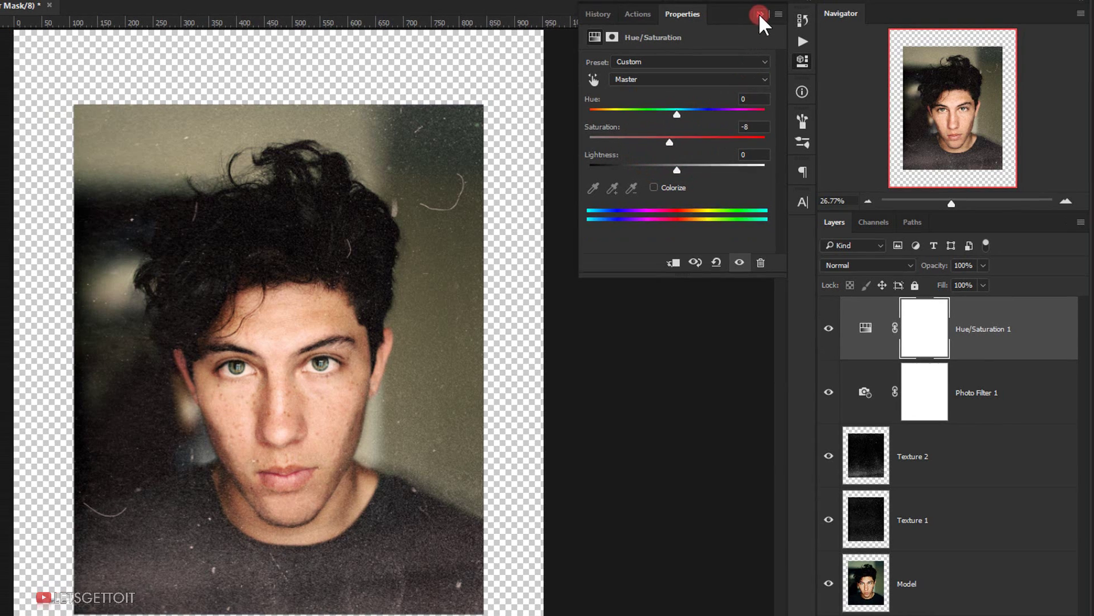
pyautogui.click(754, 11)
pyautogui.click(825, 329)
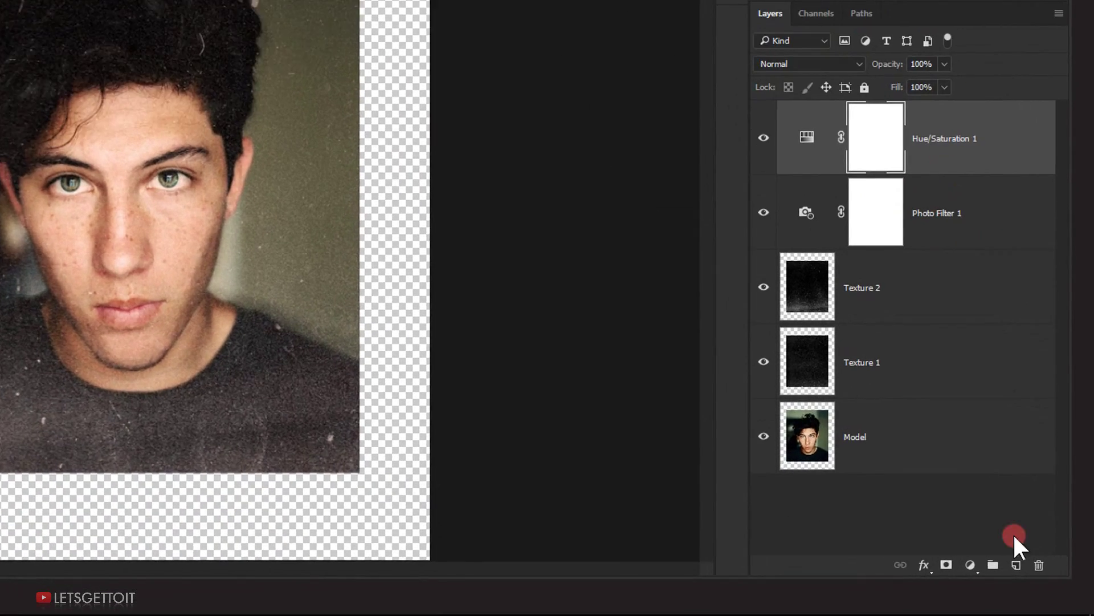
# - Add a Gradient Map adjustment layer above the Hue/Saturation layer
pyautogui.click(1023, 605)
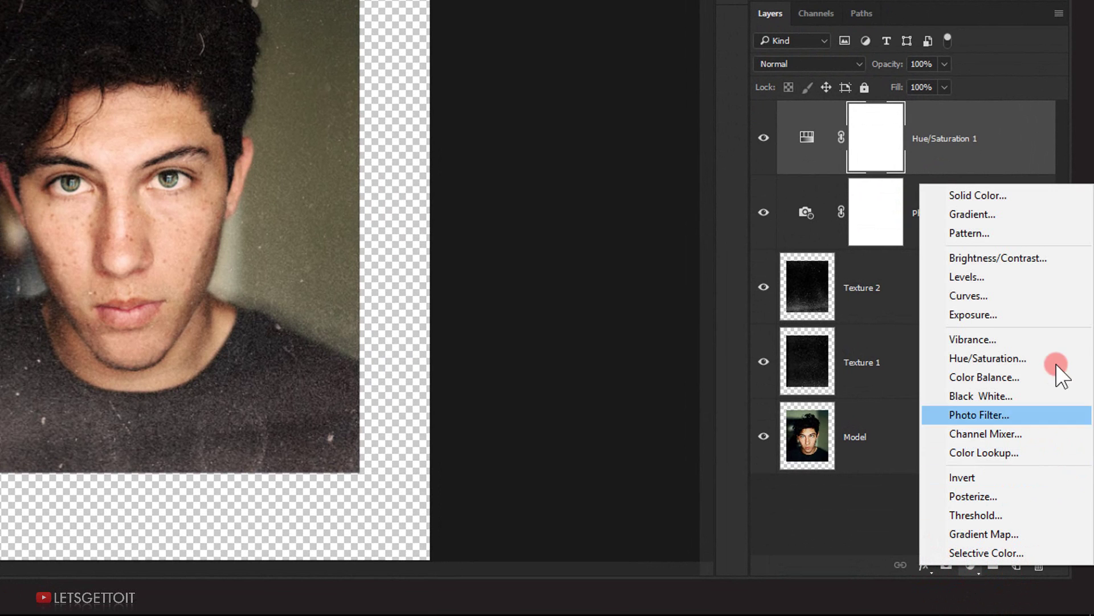
pyautogui.click(999, 536)
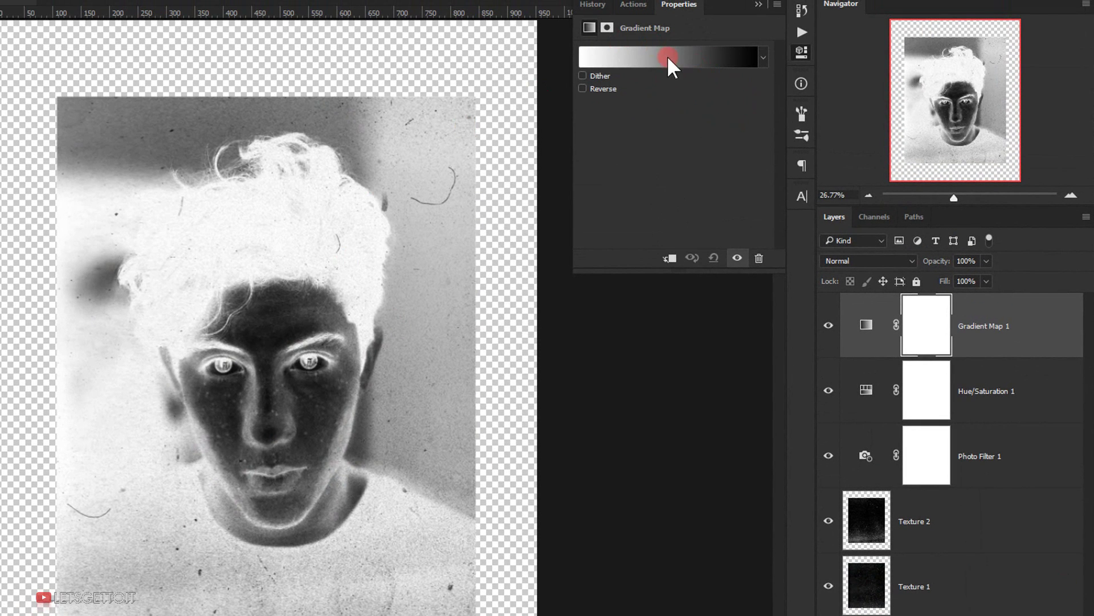
# - Set the start stop of the Gradient Map's gradient to blue #5591aa
pyautogui.click(667, 55)
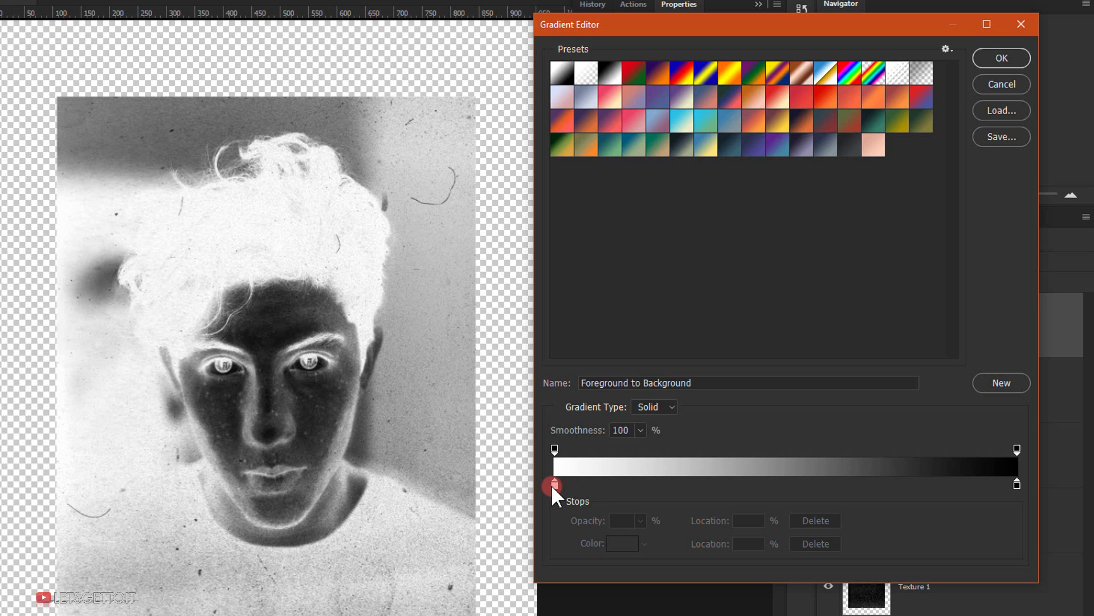
pyautogui.doubleClick(556, 483)
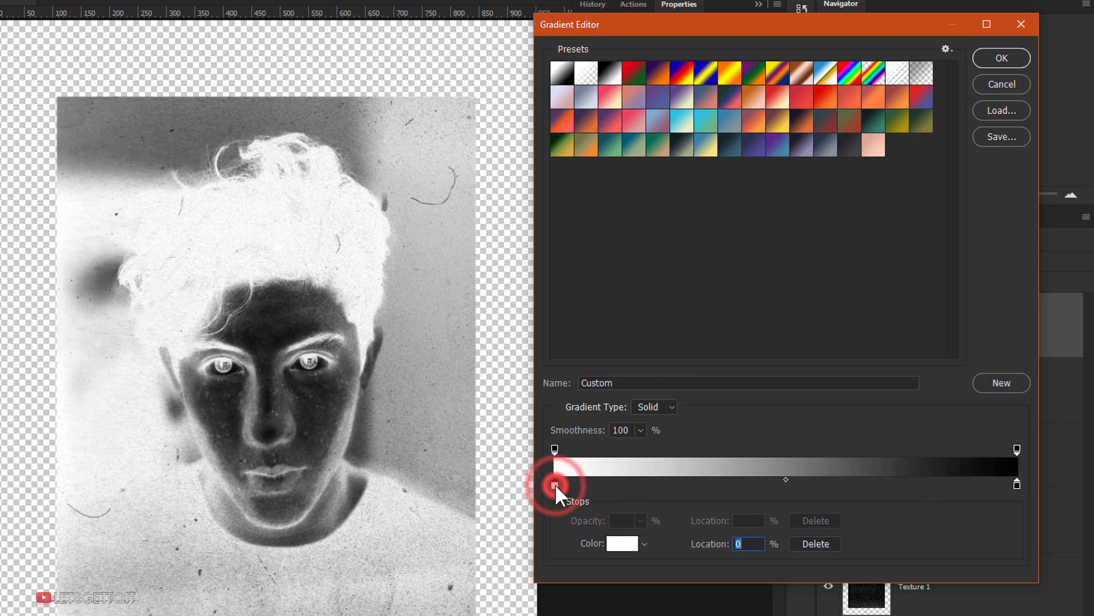
pyautogui.moveTo(810, 414); pyautogui.dragTo(806, 419)
pyautogui.click(642, 407)
pyautogui.moveTo(642, 408)
pyautogui.mouseDown()
pyautogui.moveTo(721, 386)
pyautogui.moveTo(728, 395)
pyautogui.mouseUp()
pyautogui.click(791, 399)
pyautogui.moveTo(808, 422); pyautogui.dragTo(808, 416)
pyautogui.moveTo(720, 386); pyautogui.dragTo(699, 395)
pyautogui.click(790, 375)
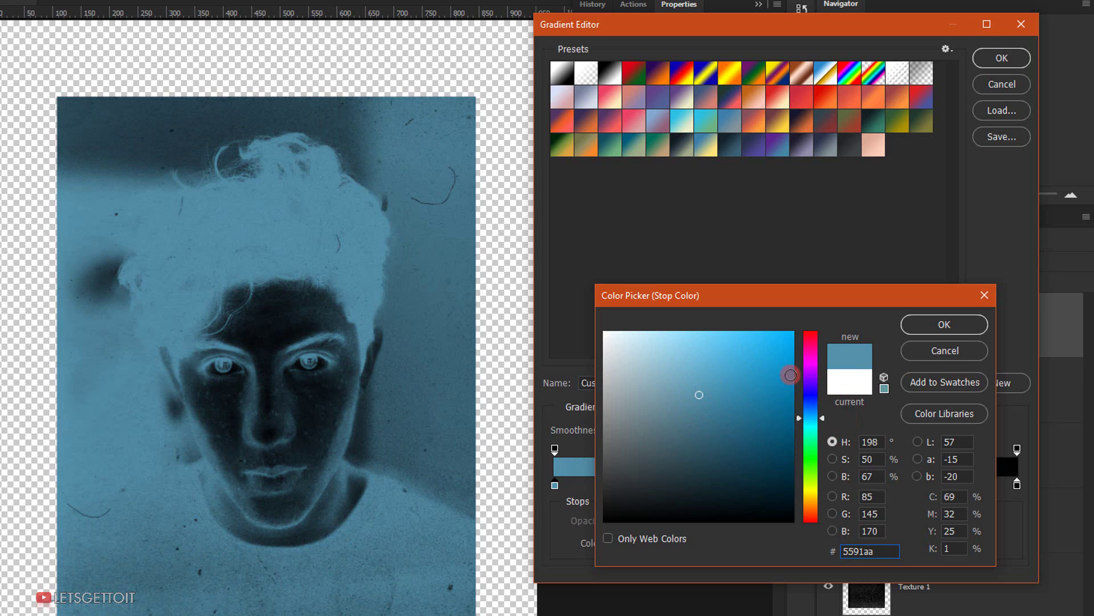
pyautogui.click(921, 323)
# - Set the gradient's end stop to brown #977033 and apply the gradient
pyautogui.doubleClick(1016, 483)
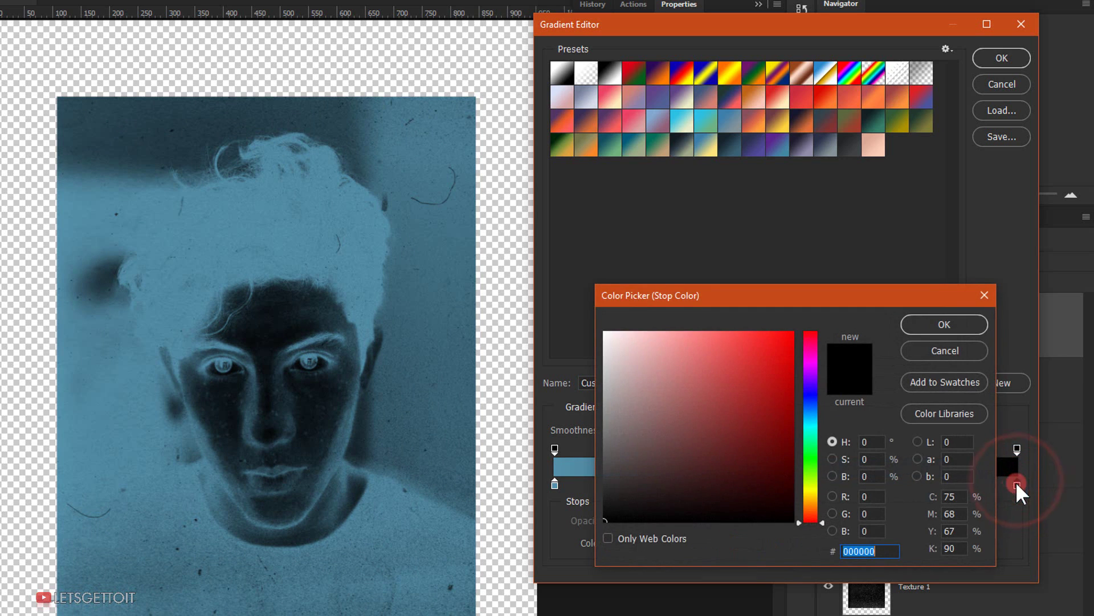
pyautogui.moveTo(810, 513); pyautogui.dragTo(806, 502)
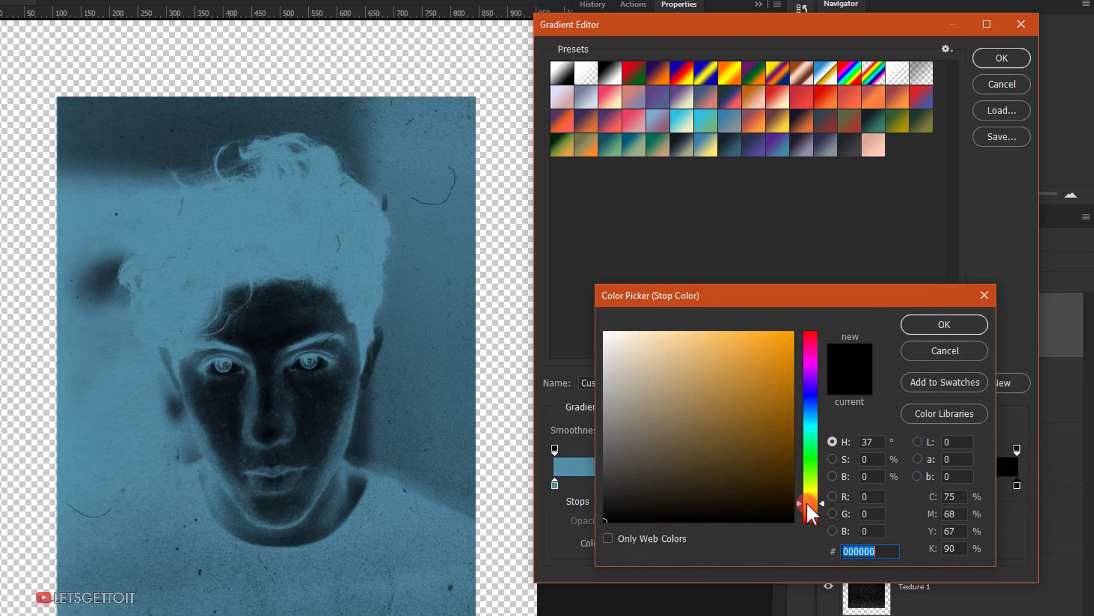
pyautogui.click(730, 411)
pyautogui.click(744, 404)
pyautogui.click(730, 408)
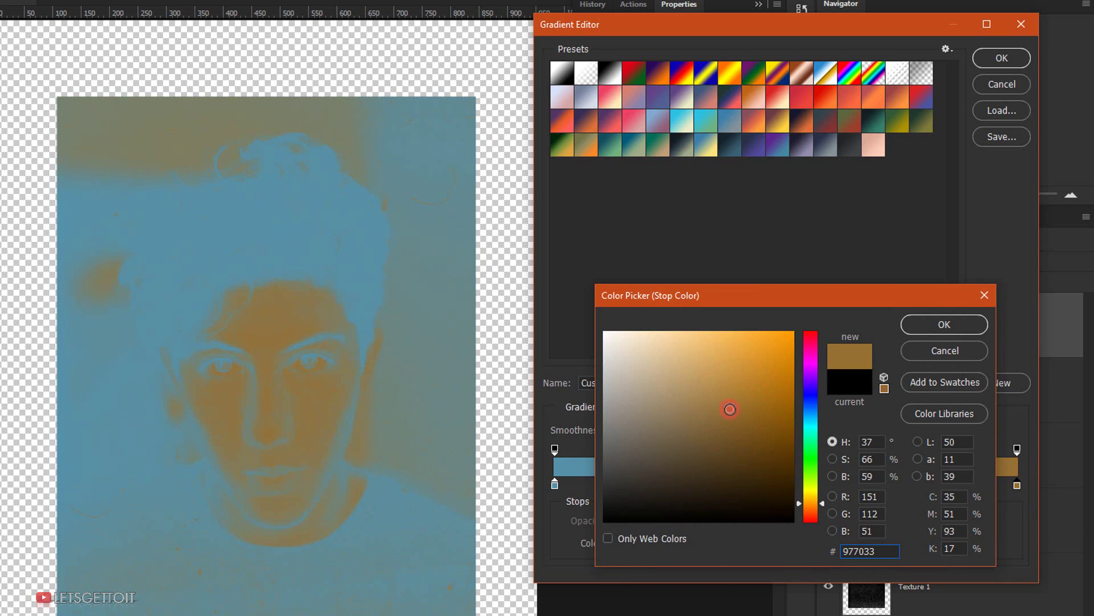
pyautogui.click(968, 323)
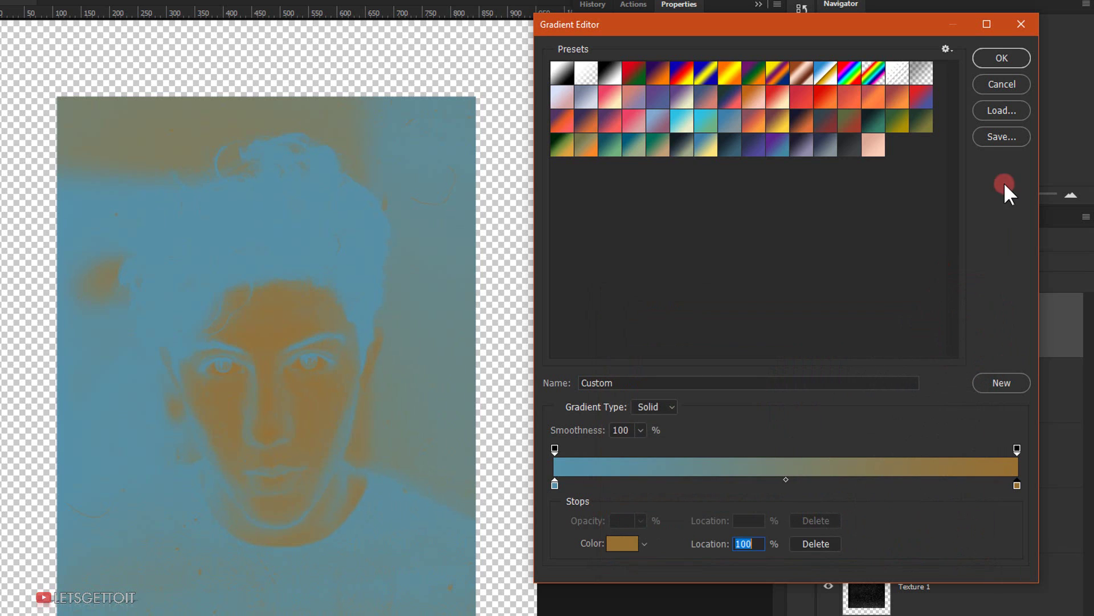
pyautogui.click(1001, 58)
# - Set the Gradient Map 1 layer's blend mode to Soft Light and compare the photo with and without it
pyautogui.click(992, 330)
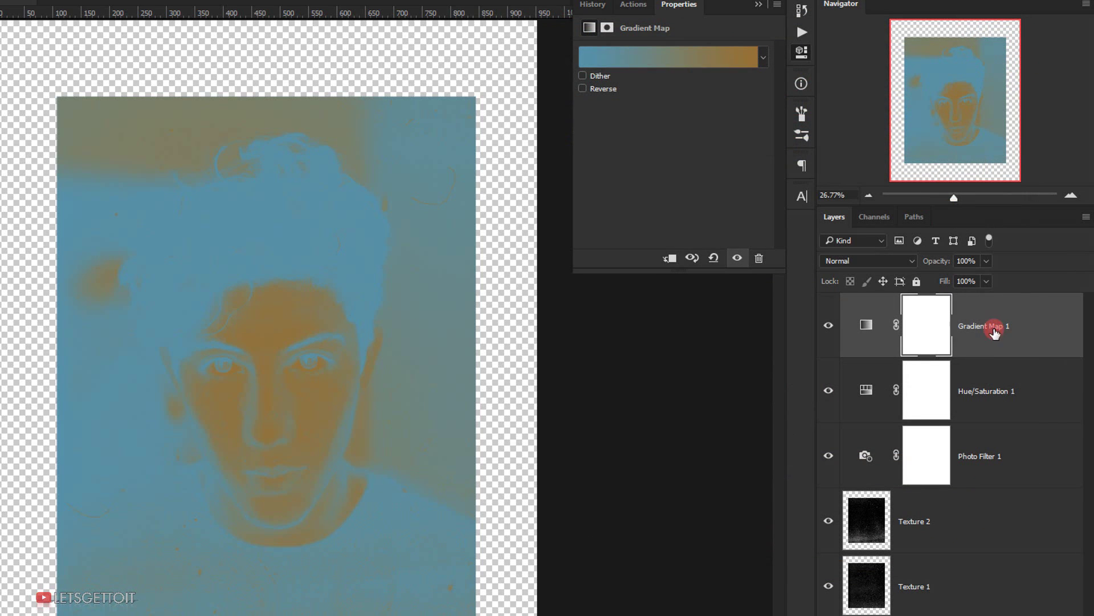
pyautogui.click(889, 261)
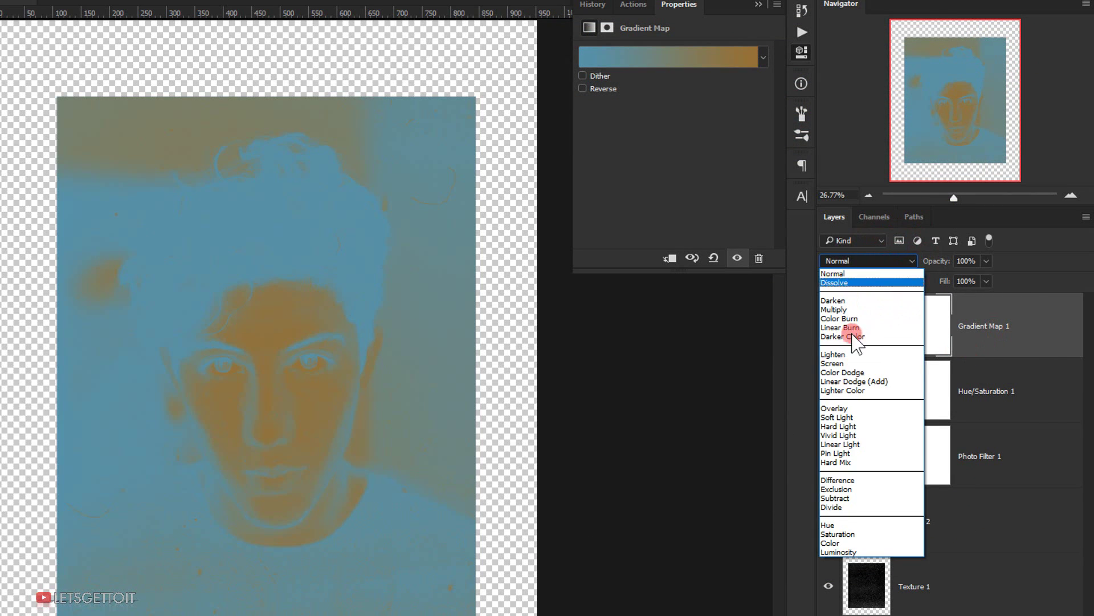
pyautogui.click(838, 418)
pyautogui.click(759, 4)
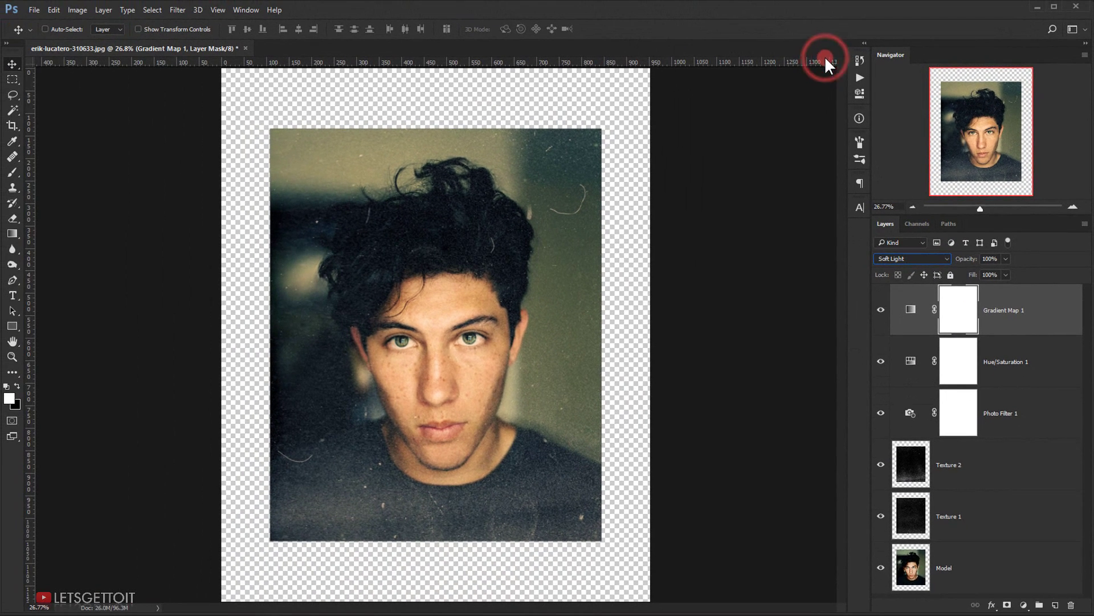
pyautogui.click(881, 309)
pyautogui.click(880, 309)
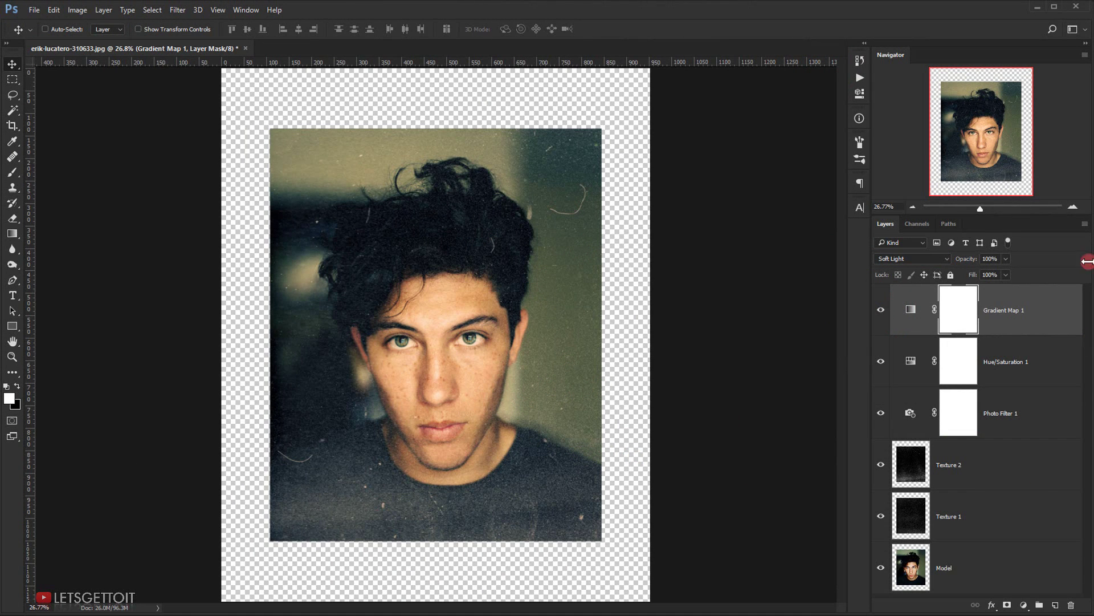
# - Give the Model layer a tan Stroke of 62 px positioned inside as a photo border
pyautogui.click(1052, 574)
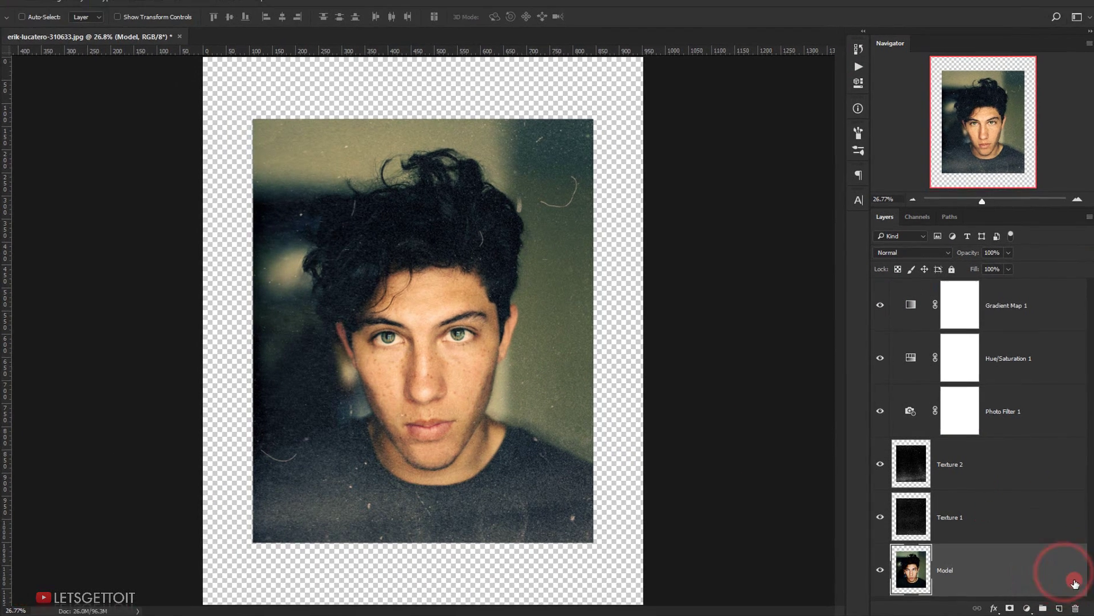
pyautogui.doubleClick(1060, 573)
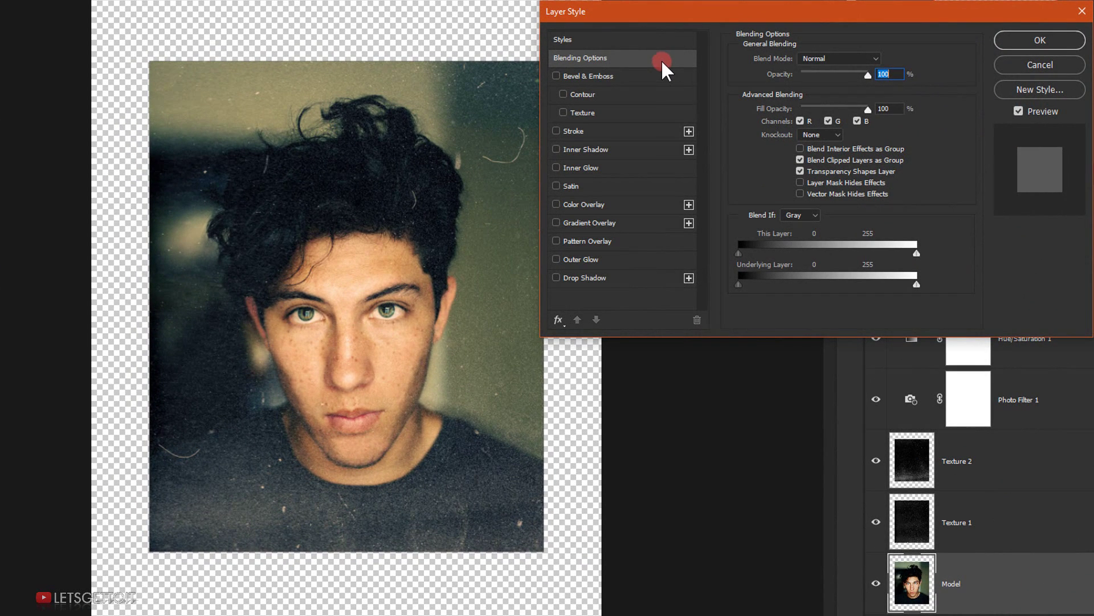
pyautogui.click(575, 131)
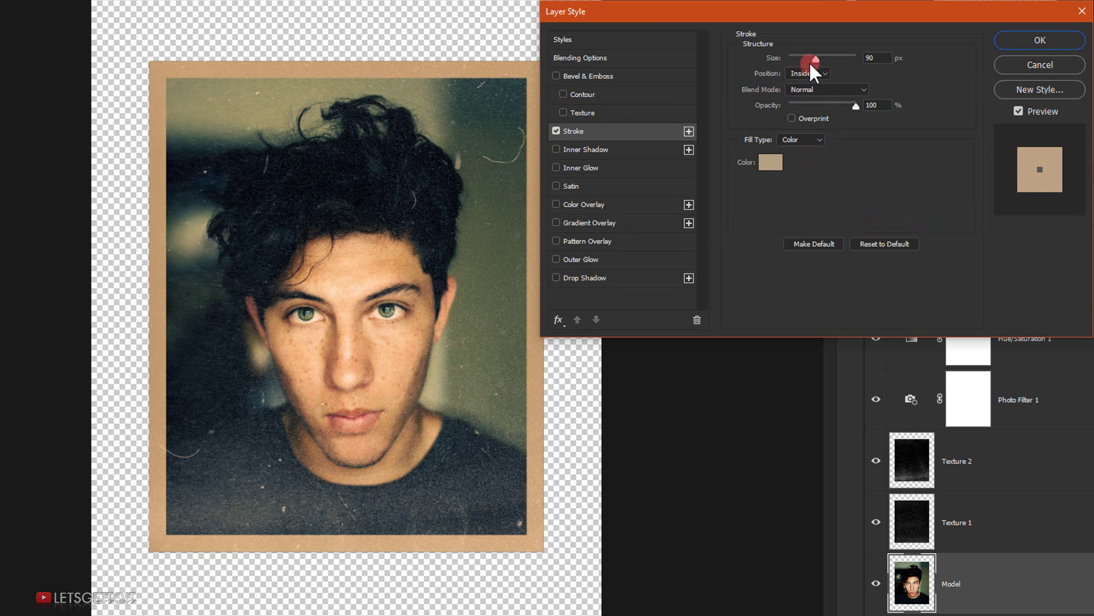
pyautogui.moveTo(808, 57)
pyautogui.mouseDown()
pyautogui.moveTo(756, 57)
pyautogui.moveTo(818, 58)
pyautogui.moveTo(809, 57)
pyautogui.mouseUp()
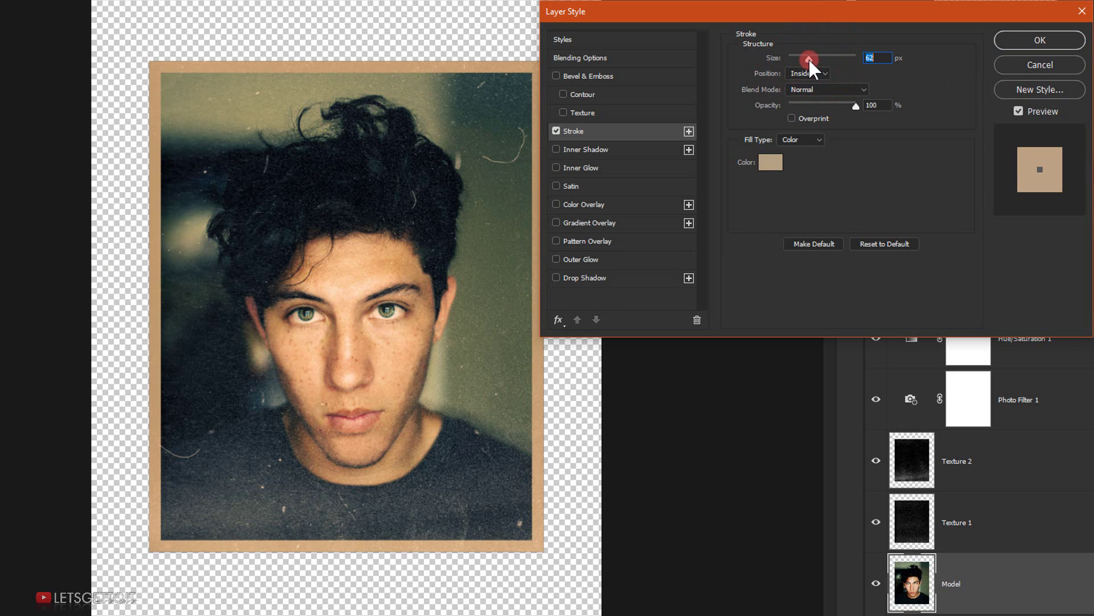
pyautogui.moveTo(809, 57); pyautogui.dragTo(808, 57)
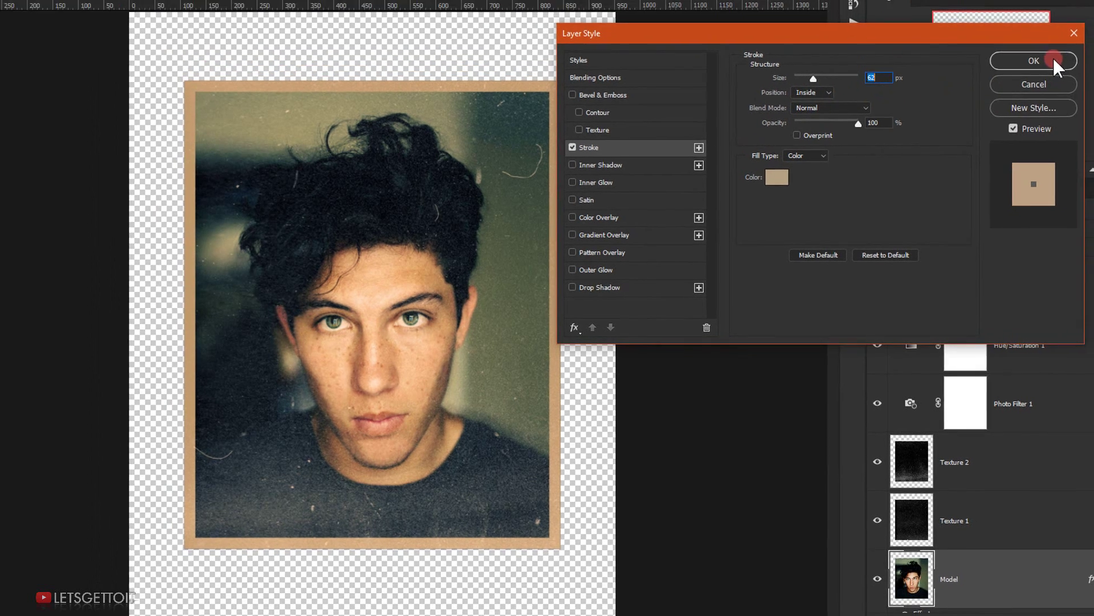
pyautogui.click(1061, 41)
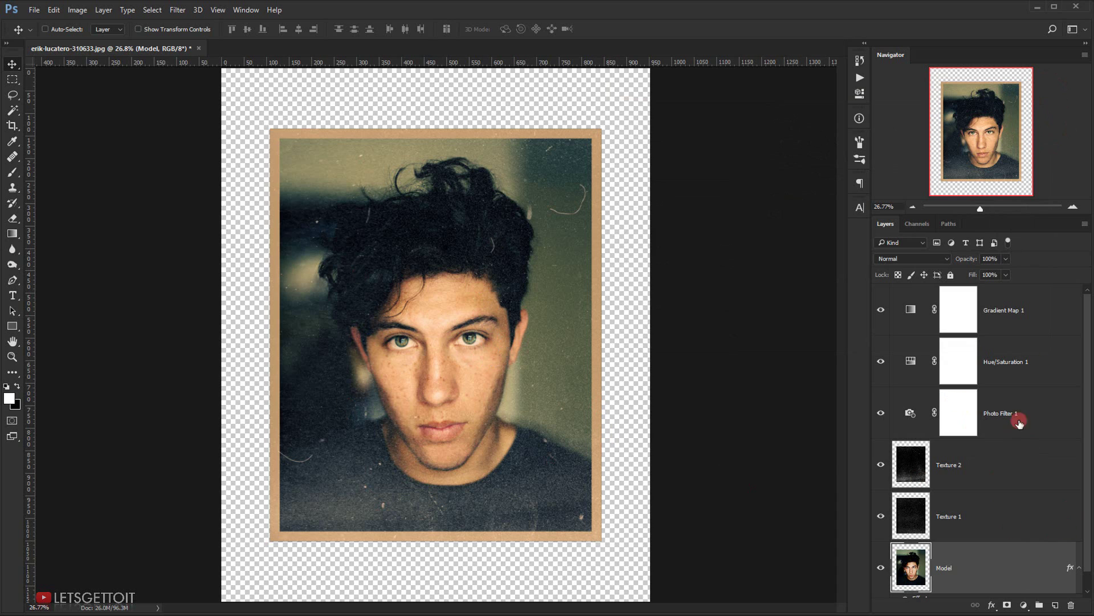
# - Convert all layers from Model to Gradient Map 1 into one smart object and rename it Model
pyautogui.keyDown('shift'); pyautogui.click(1045, 299); pyautogui.keyUp('shift')
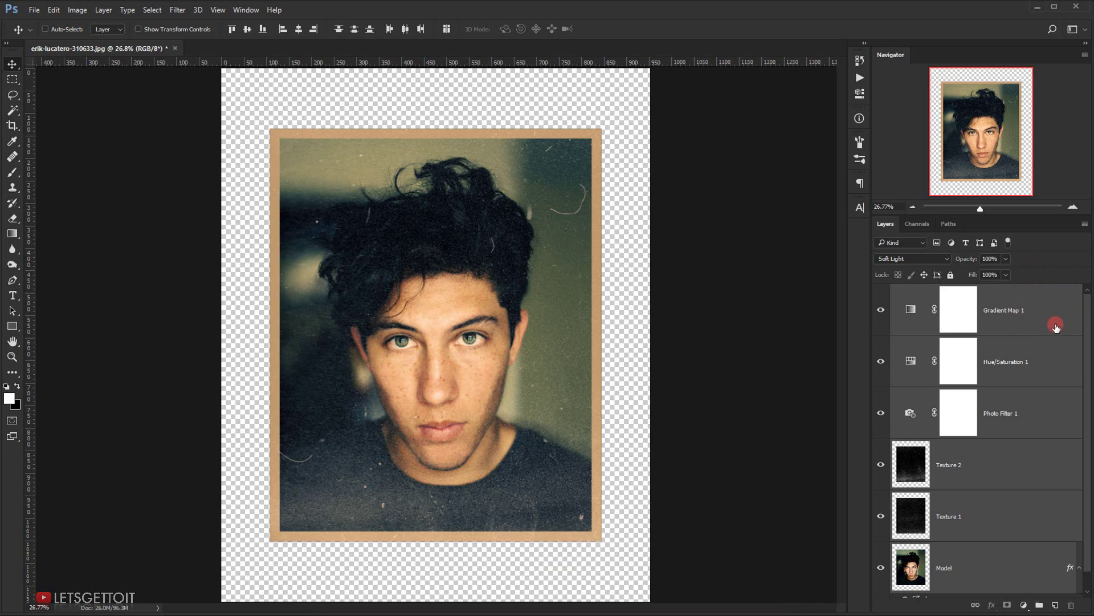
pyautogui.rightClick(1037, 308)
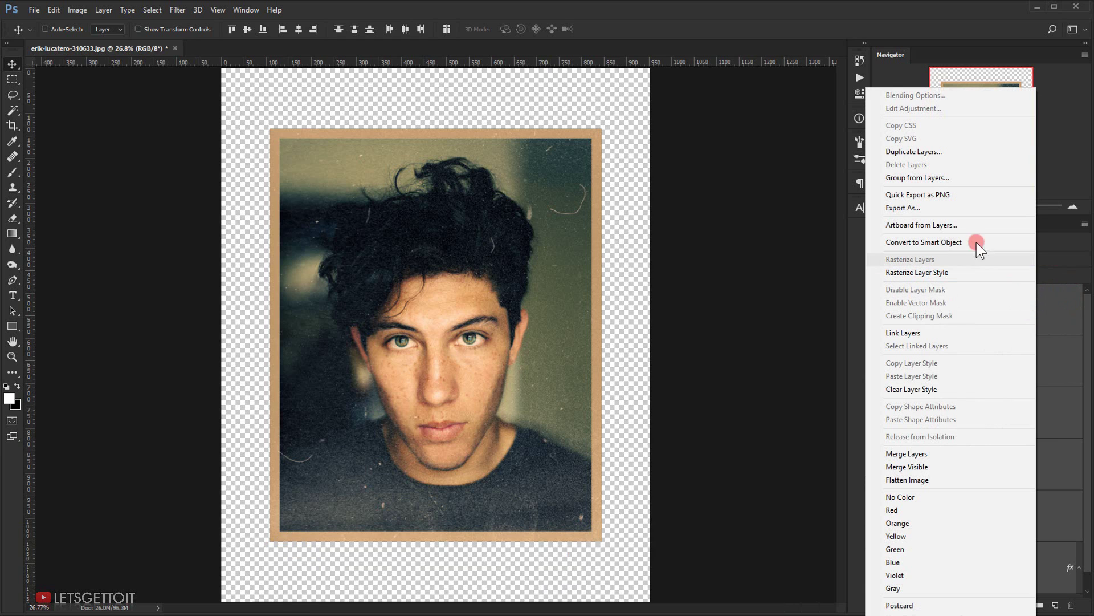
pyautogui.click(947, 242)
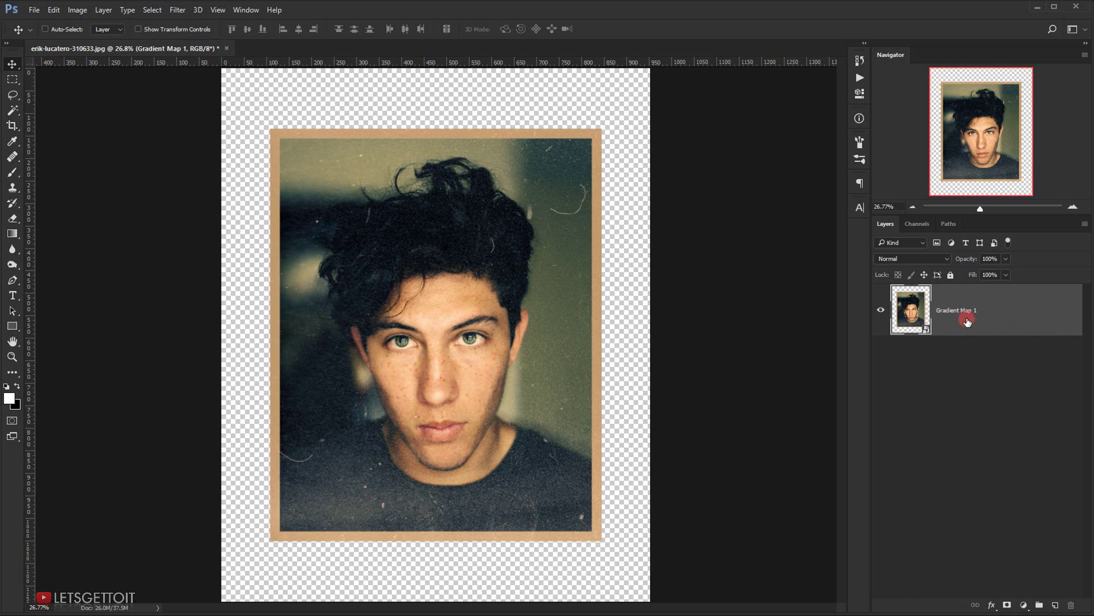
pyautogui.doubleClick(964, 312)
pyautogui.write('Model')
pyautogui.press('Return')
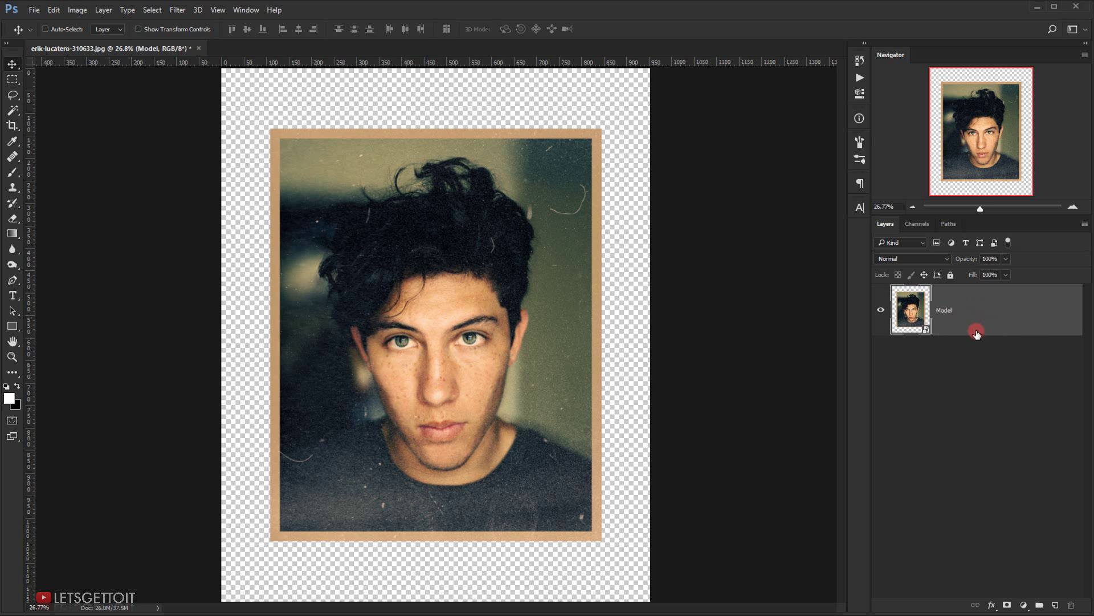
# - Add a layer mask to the Model smart object and activate the Brush tool
pyautogui.click(1007, 606)
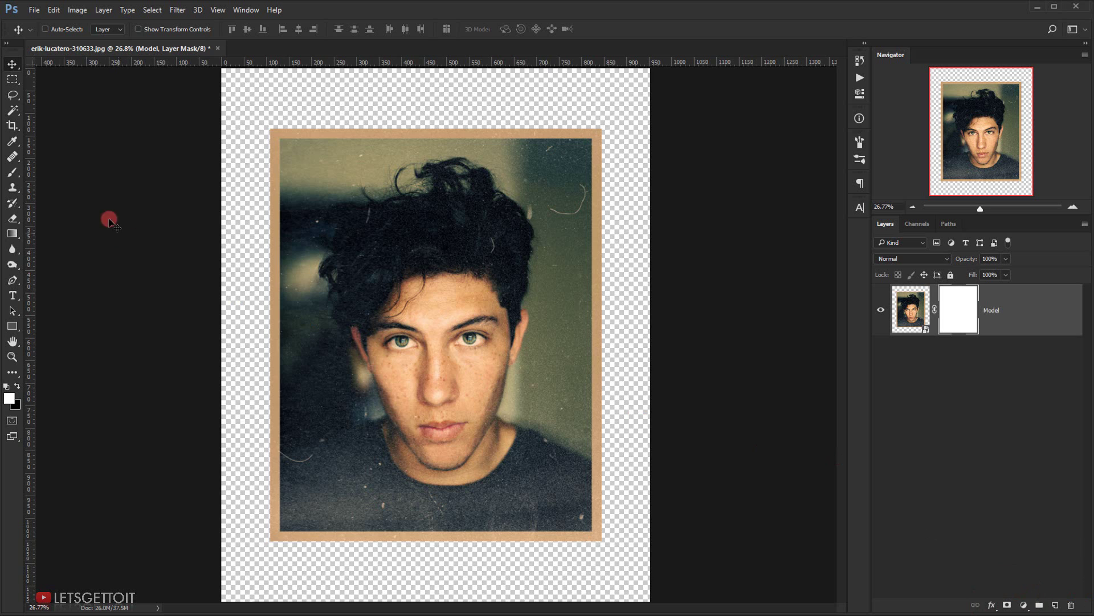
pyautogui.click(12, 172)
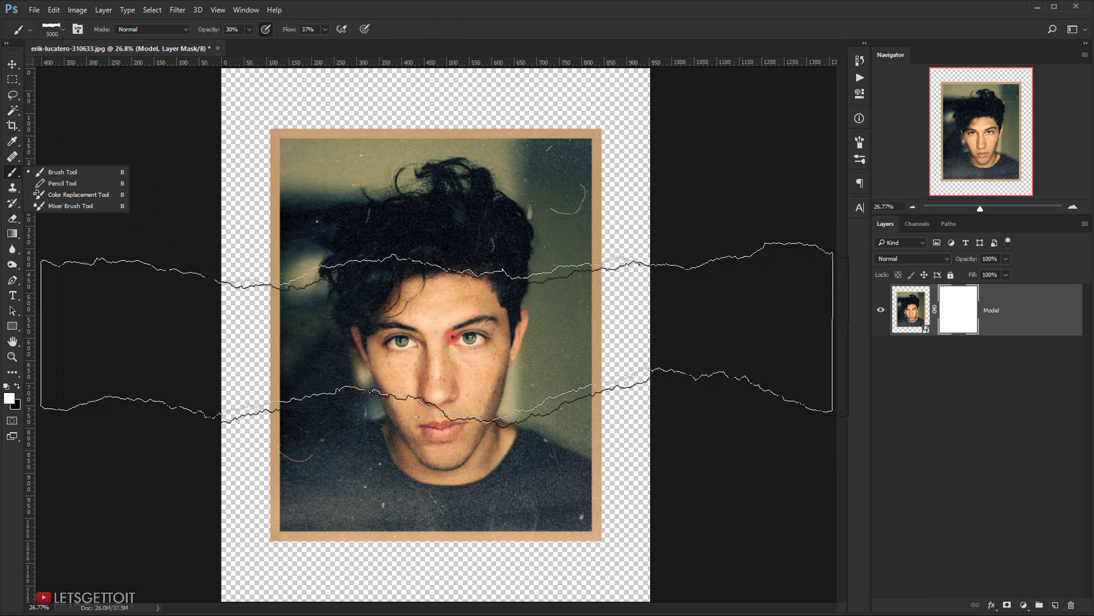
pyautogui.click(483, 25)
pyautogui.moveTo(433, 348); pyautogui.dragTo(425, 310)
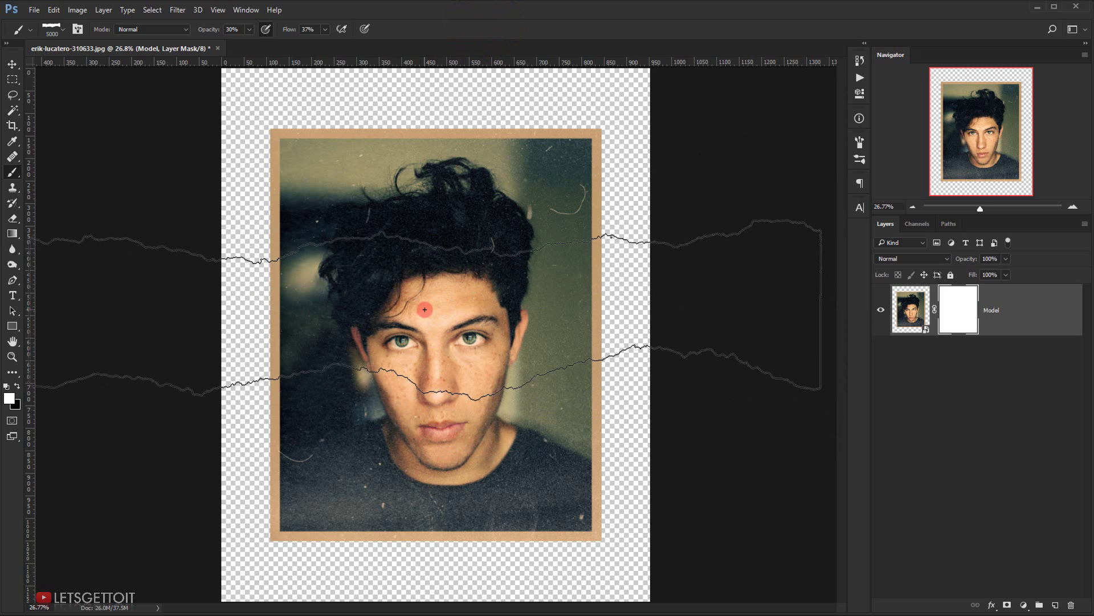
pyautogui.moveTo(425, 309); pyautogui.dragTo(405, 232)
# - Choose the 2043 px torn-paper brush from the brush presets
pyautogui.rightClick(434, 241)
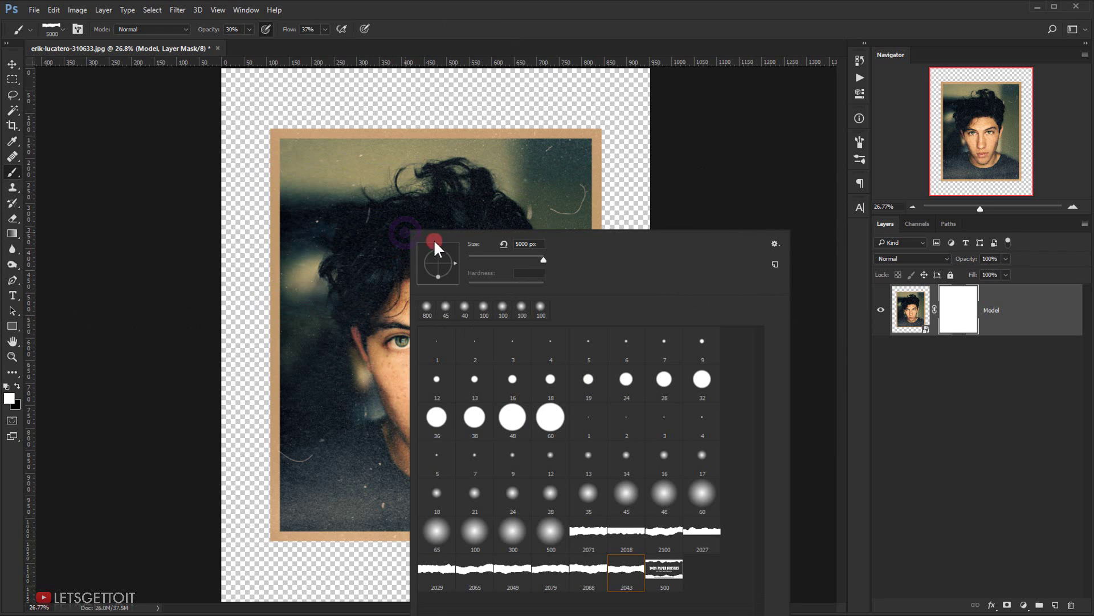
pyautogui.click(779, 244)
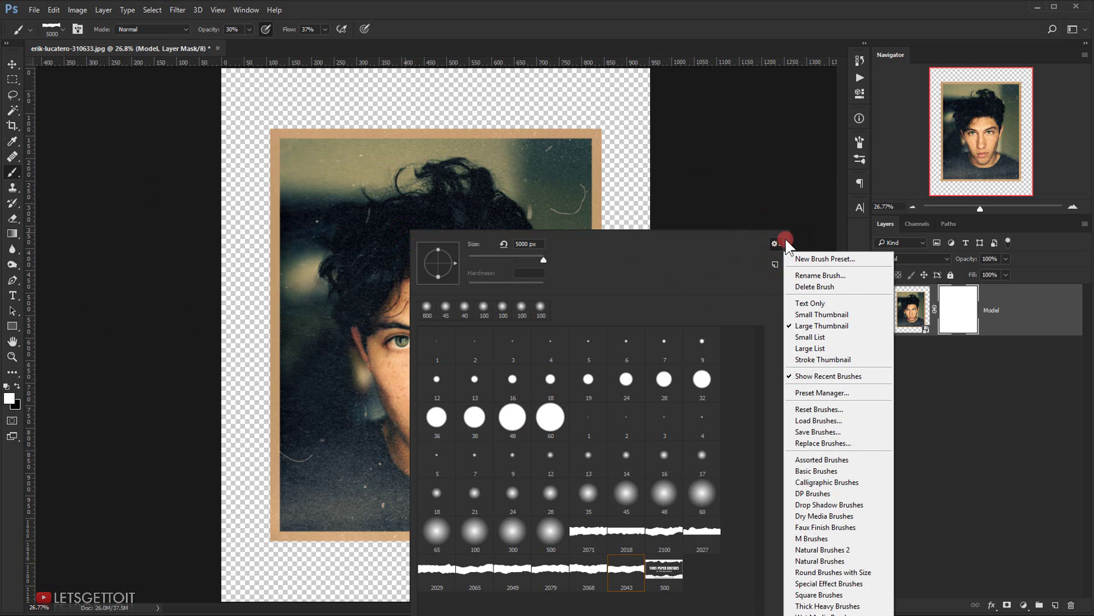
pyautogui.click(806, 422)
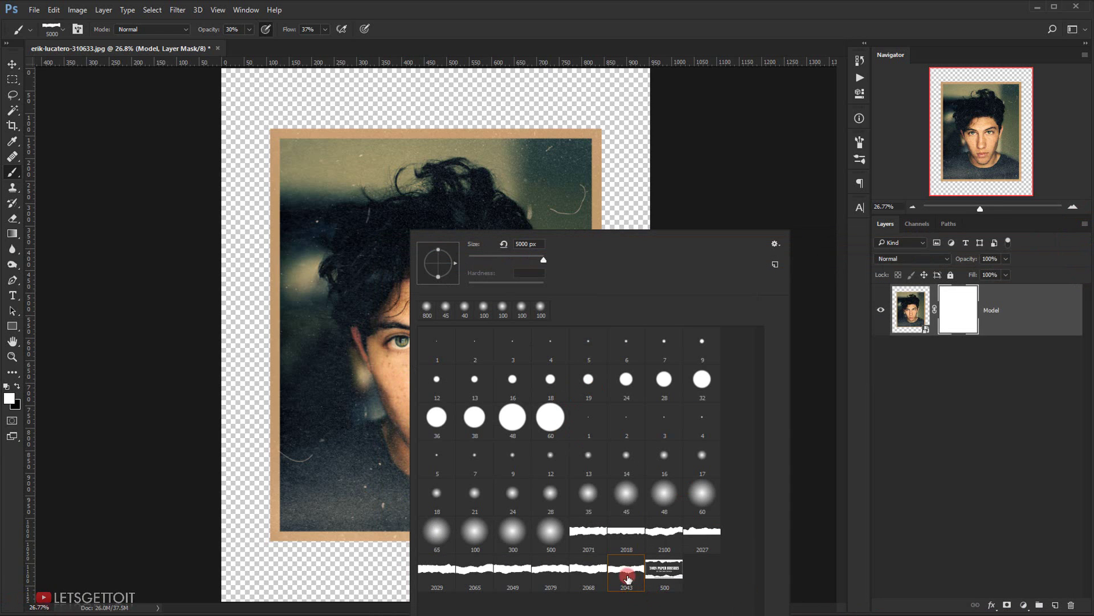
pyautogui.click(627, 584)
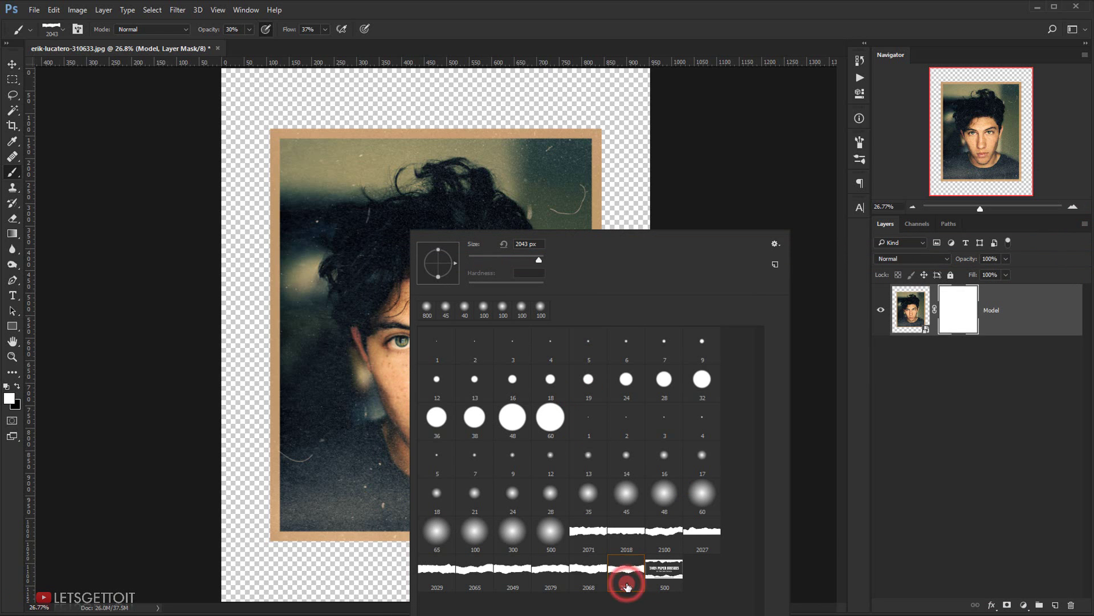
pyautogui.click(737, 23)
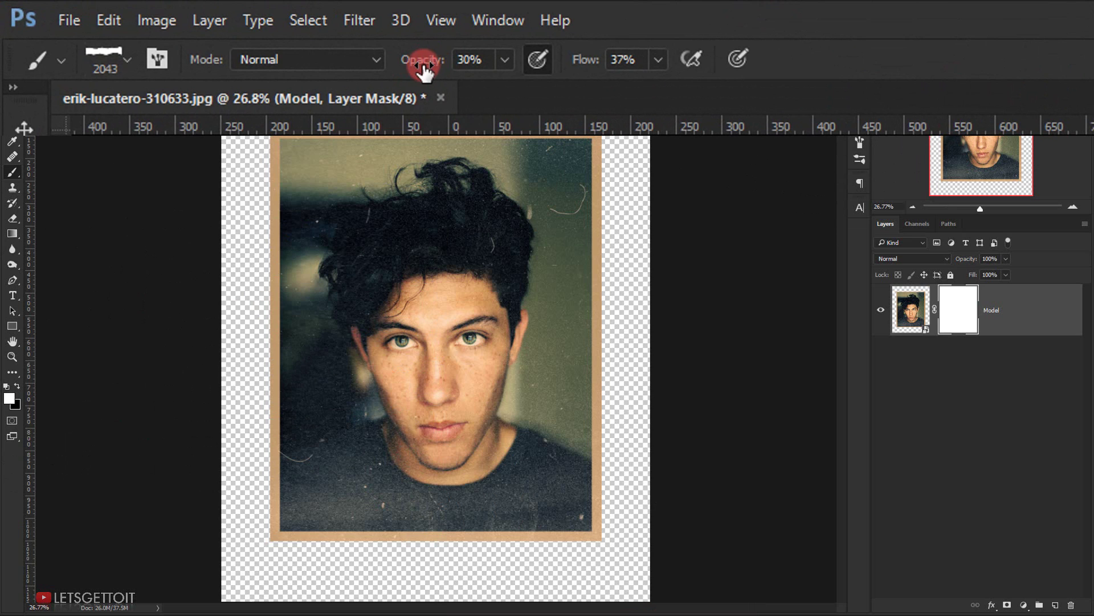
# - Set the brush opacity and flow to 100%, turn off pen pressure for opacity, and make black the foreground colour
pyautogui.moveTo(416, 64); pyautogui.dragTo(940, 97)
pyautogui.click(538, 58)
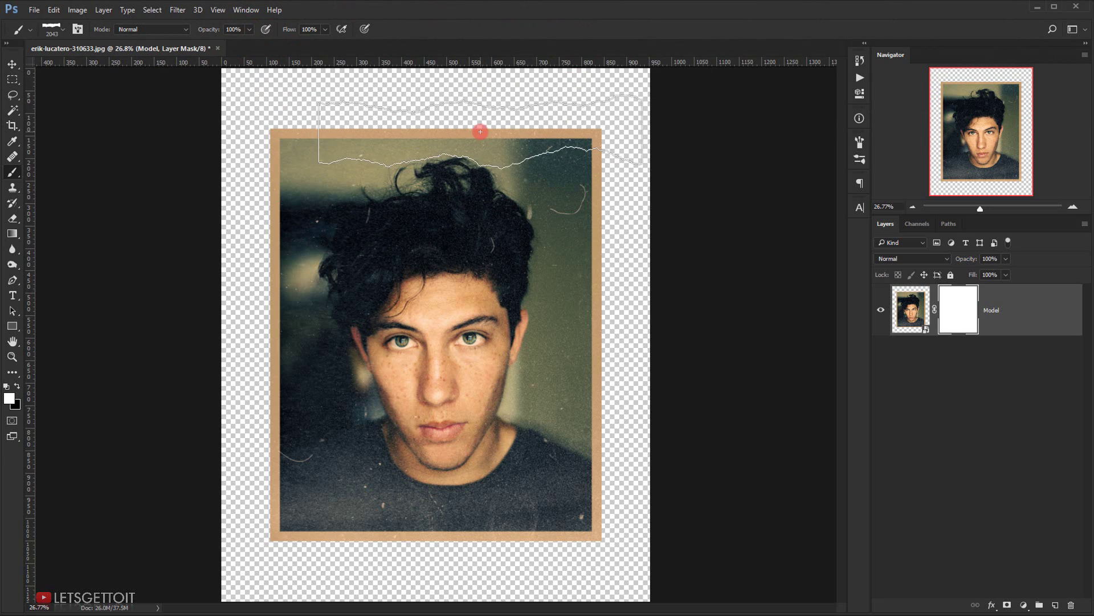
pyautogui.click(16, 383)
# - Enlarge the torn-paper brush to about 2895 px and stamp it once in black on the Model mask across the eyes
pyautogui.moveTo(401, 327)
pyautogui.mouseDown()
pyautogui.moveTo(464, 337)
pyautogui.moveTo(427, 327)
pyautogui.moveTo(432, 342)
pyautogui.mouseUp()
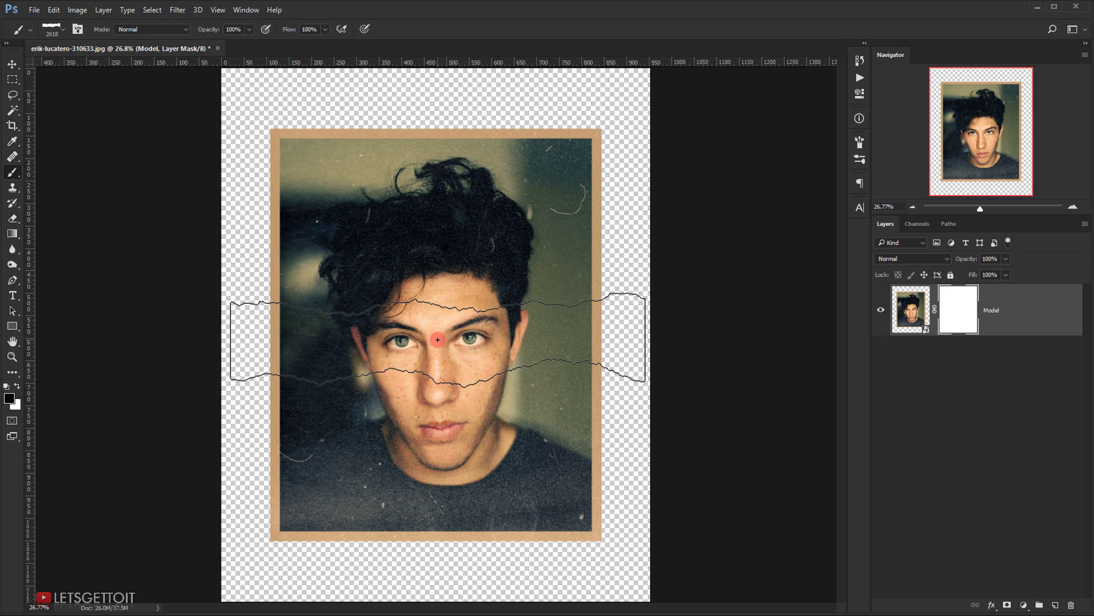
pyautogui.moveTo(424, 340)
pyautogui.mouseDown()
pyautogui.moveTo(467, 350)
pyautogui.moveTo(404, 337)
pyautogui.mouseUp()
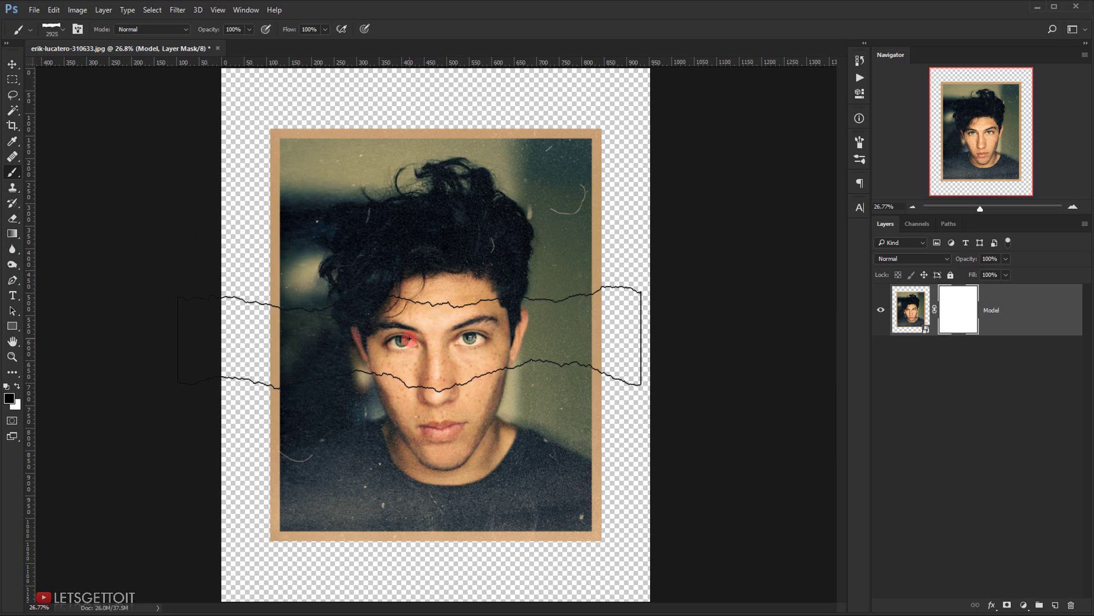
pyautogui.moveTo(409, 338); pyautogui.dragTo(415, 341)
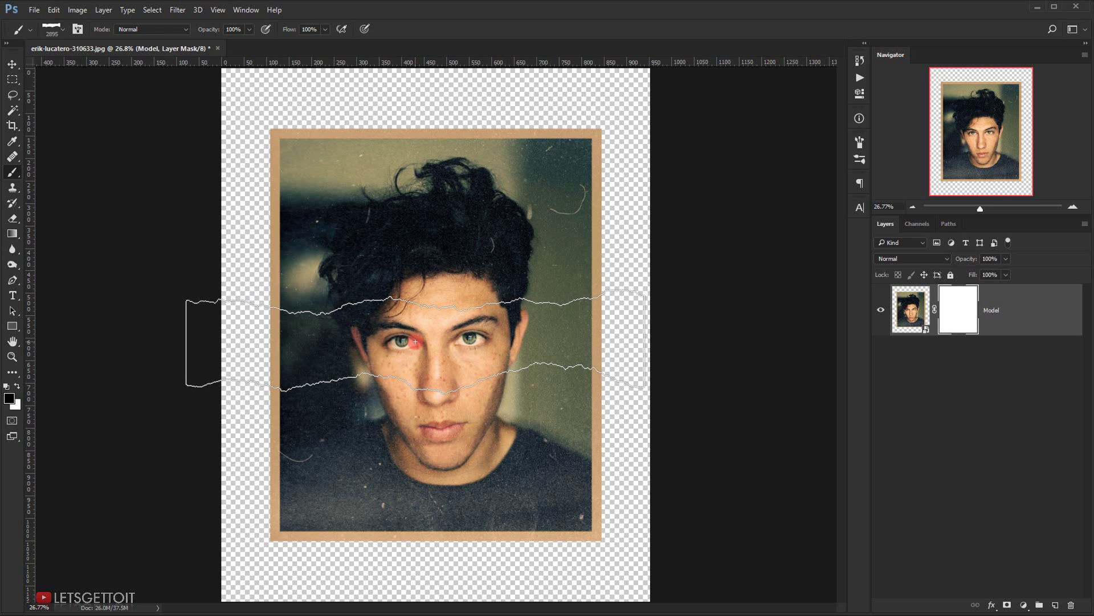
pyautogui.click(415, 341)
pyautogui.scroll(2, 399, 331)
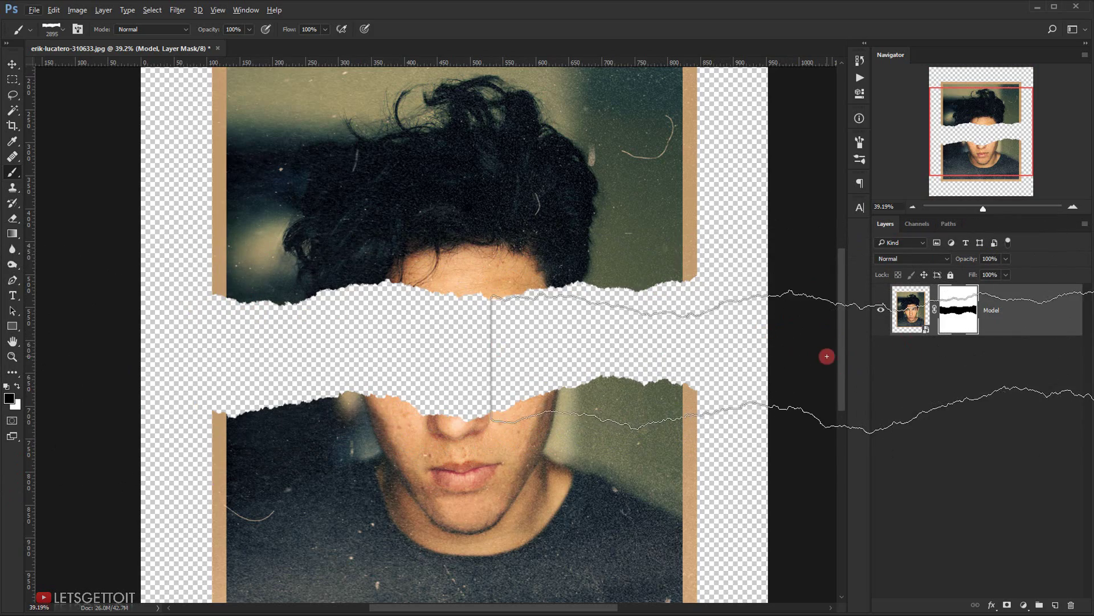
pyautogui.scroll(-2, 217, 310)
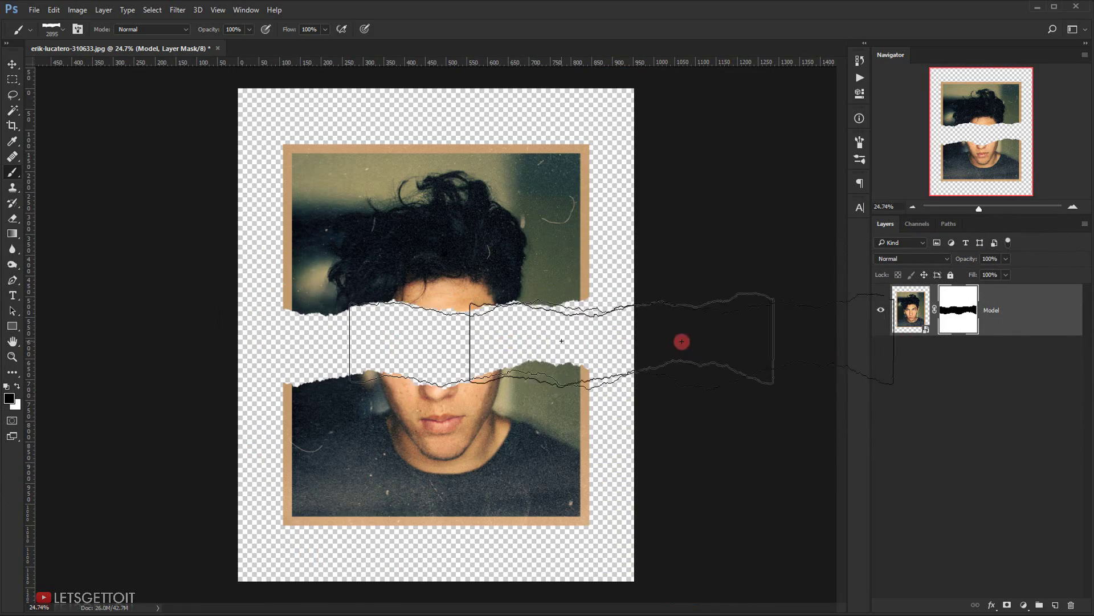
# - Examine the torn edges of the masked strip across the eyes up close and at full view
pyautogui.scroll(2, 489, 323)
pyautogui.scroll(-4, 415, 330)
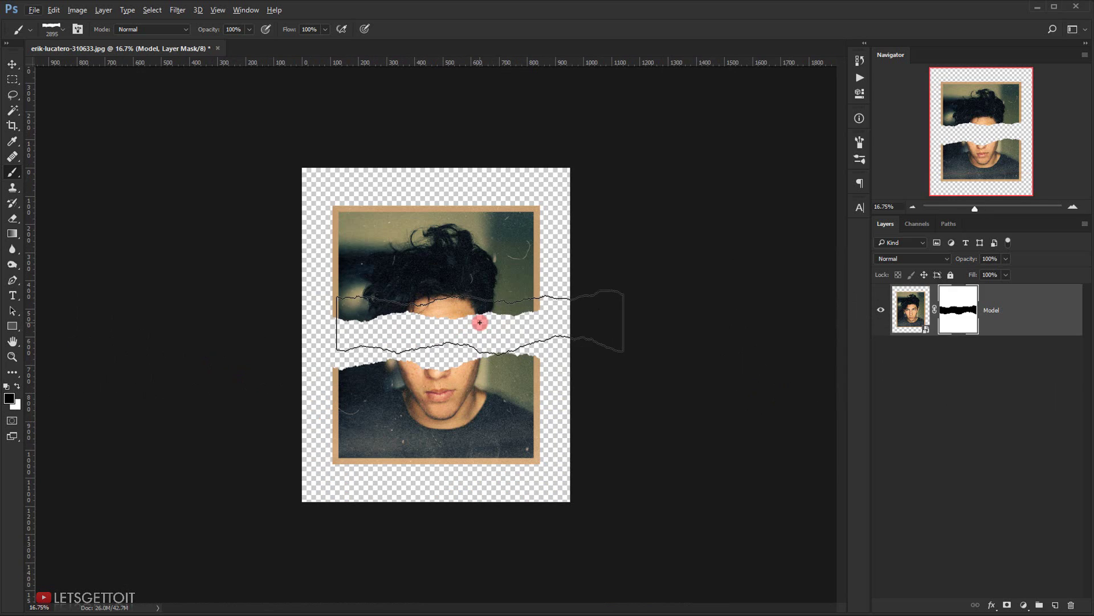
pyautogui.click(12, 63)
pyautogui.scroll(5, 408, 337)
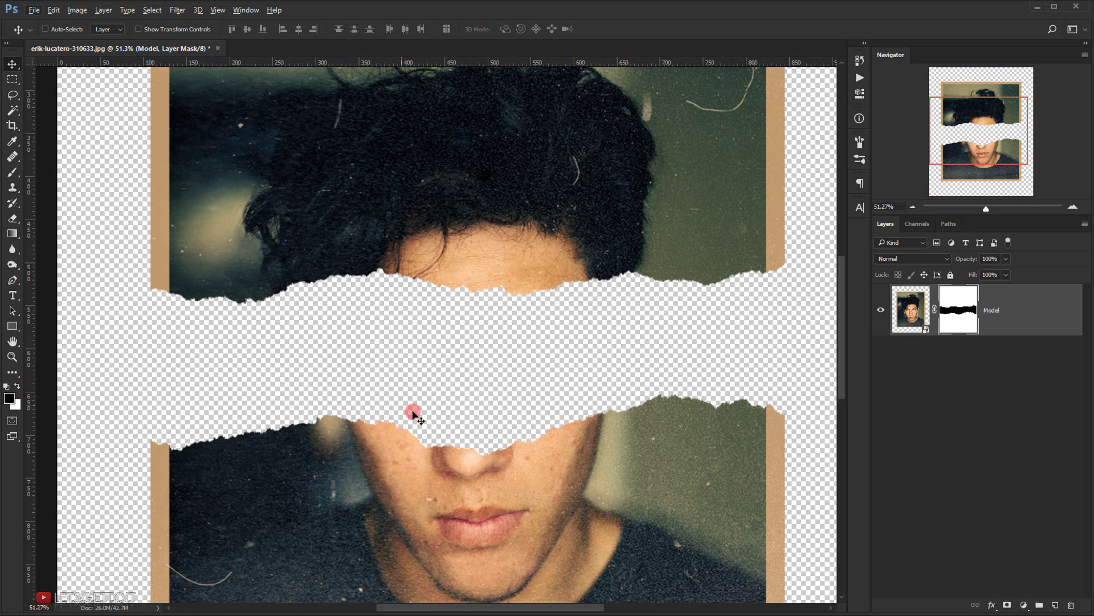
pyautogui.scroll(-3, 203, 352)
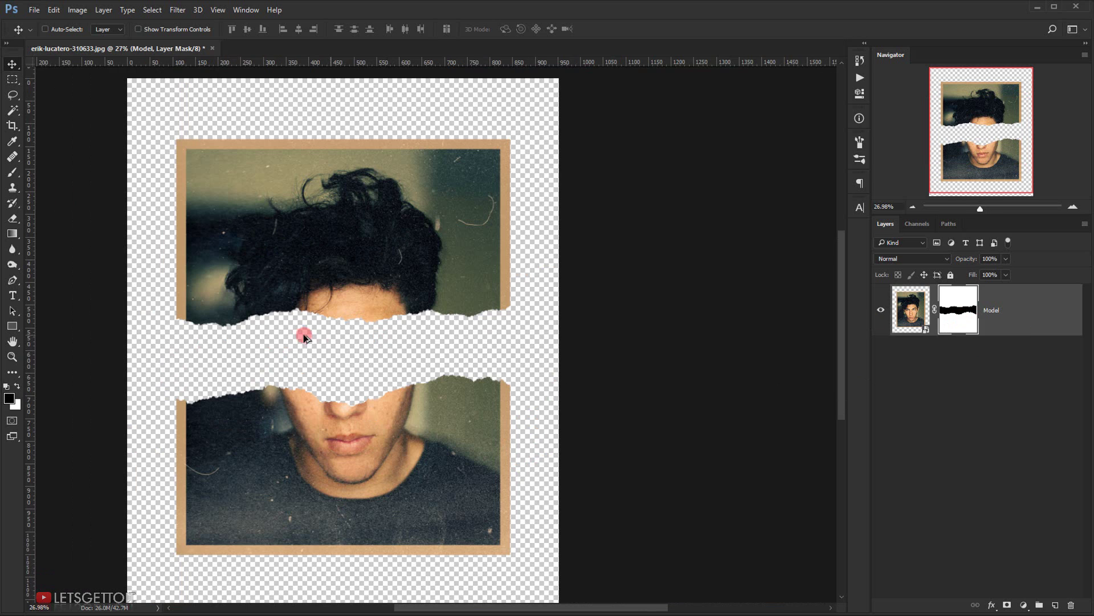
pyautogui.scroll(2, 298, 337)
pyautogui.scroll(-3, 297, 337)
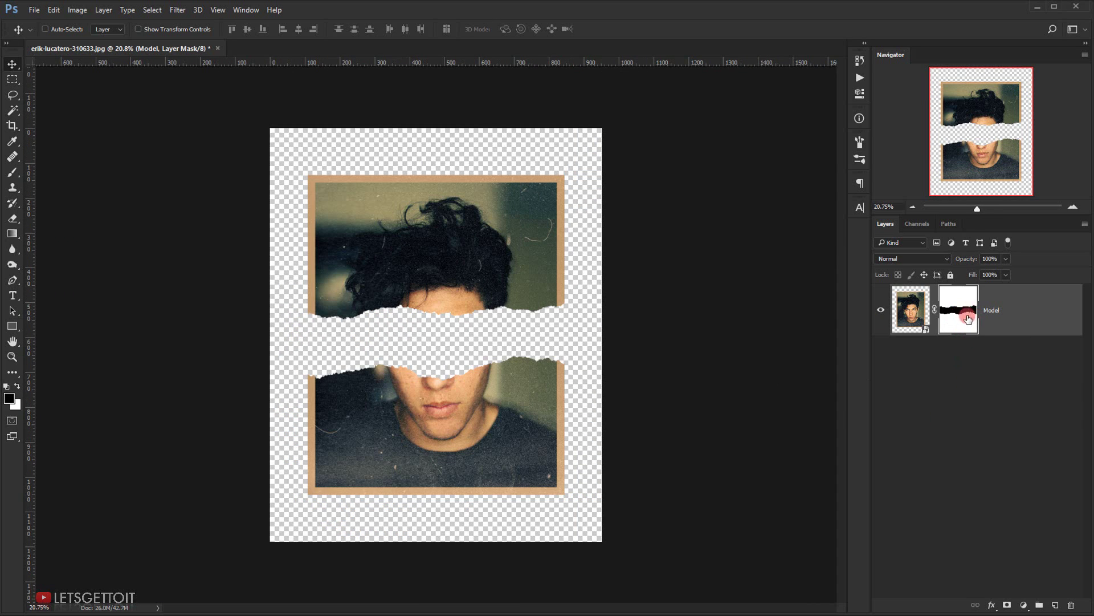
pyautogui.scroll(3, 528, 381)
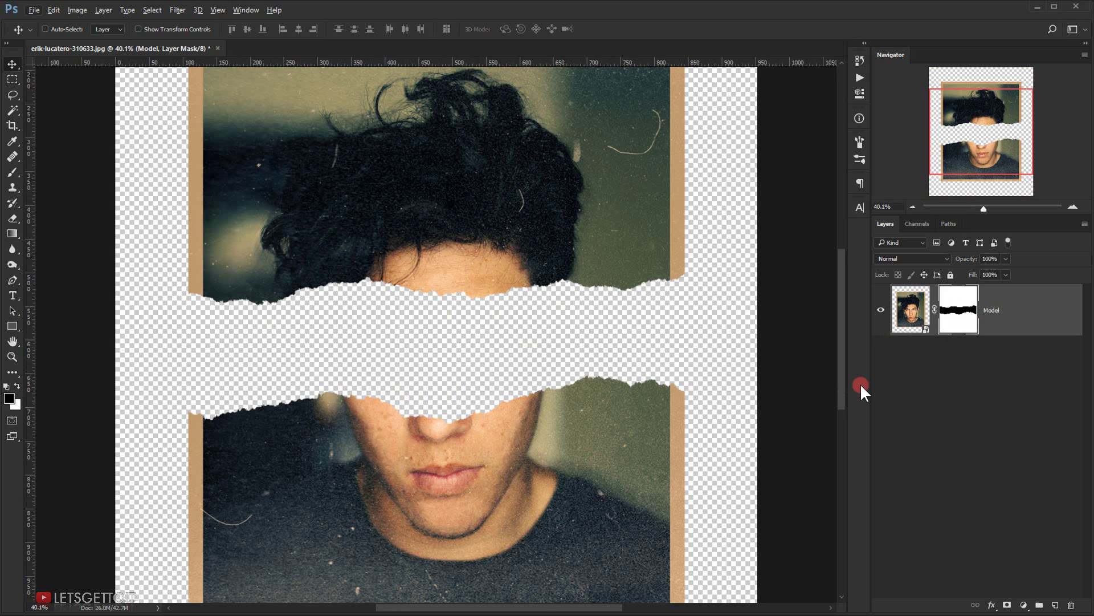
# - Load the Model layer mask as a selection
pyautogui.press('ctrl')
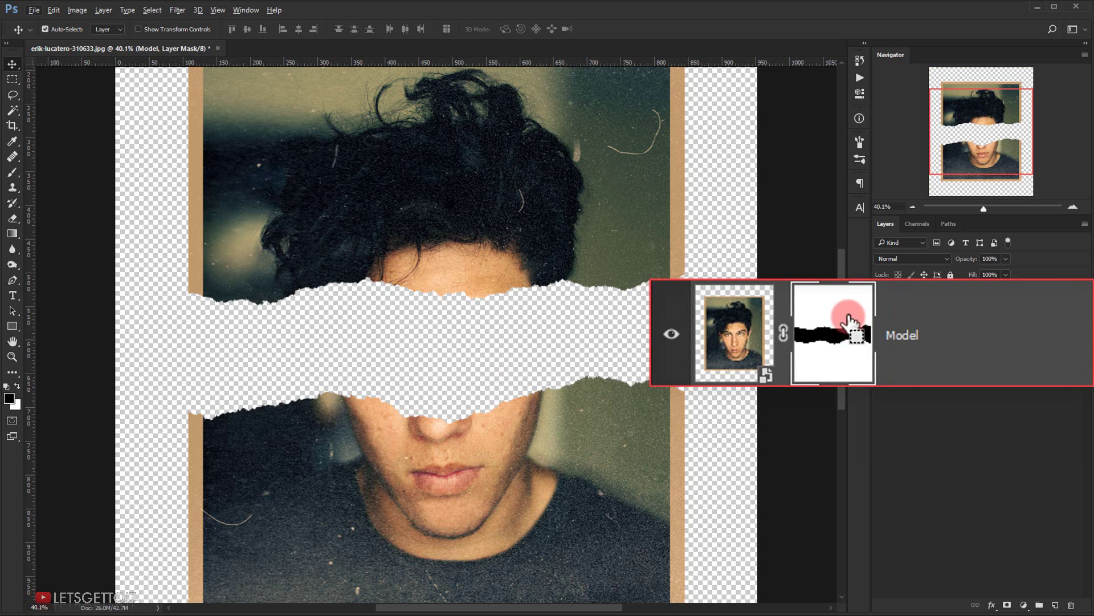
pyautogui.keyDown('ctrl'); pyautogui.click(725, 328); pyautogui.keyUp('ctrl')
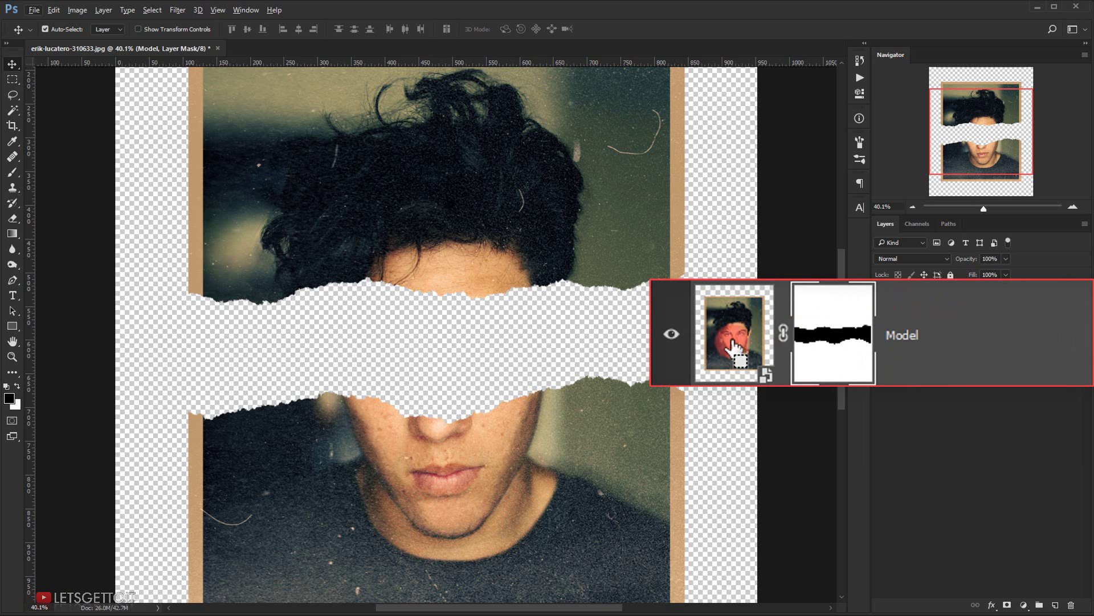
pyautogui.keyDown('ctrl'); pyautogui.click(829, 341); pyautogui.keyUp('ctrl')
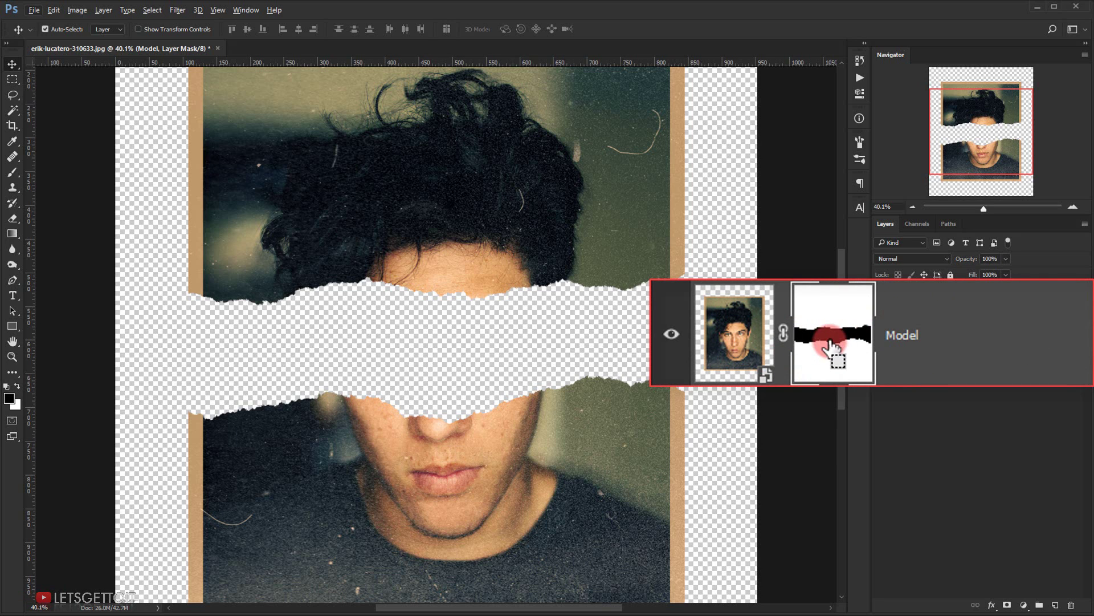
pyautogui.keyDown('ctrl'); pyautogui.click(830, 337); pyautogui.keyUp('ctrl')
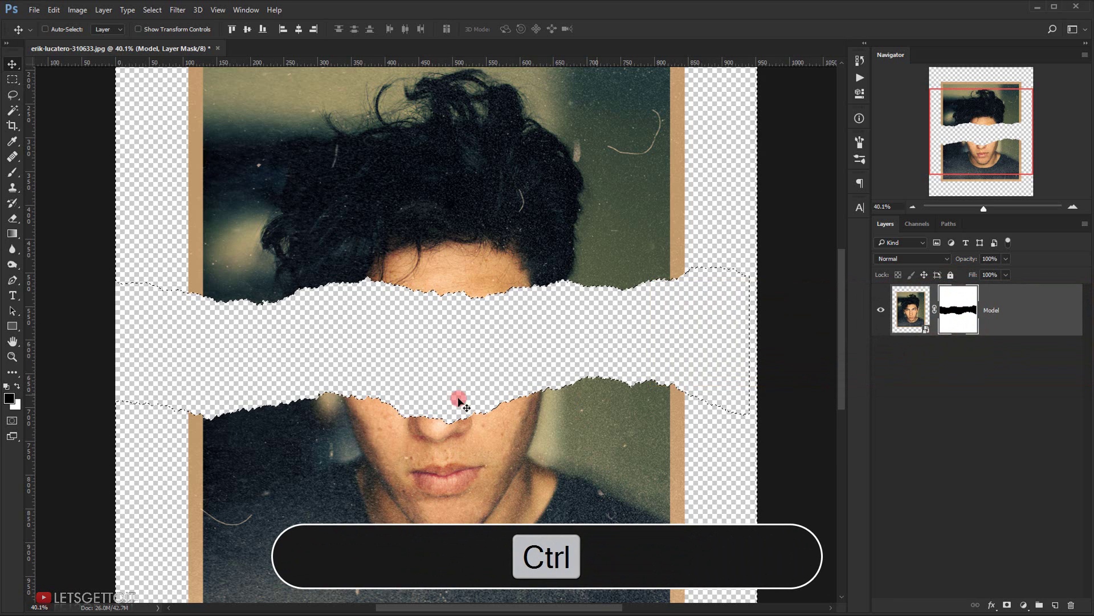
# - Subtract everything above the middle of the torn strip from the selection with the Lasso tool, keeping only the lower part
pyautogui.scroll(-3, 512, 401)
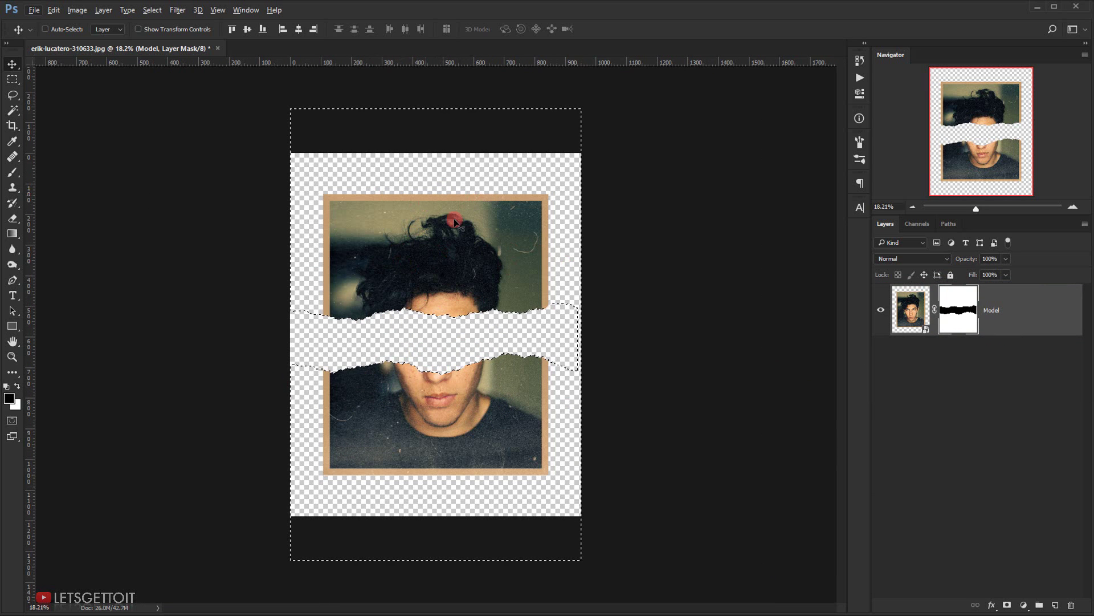
pyautogui.scroll(2, 393, 317)
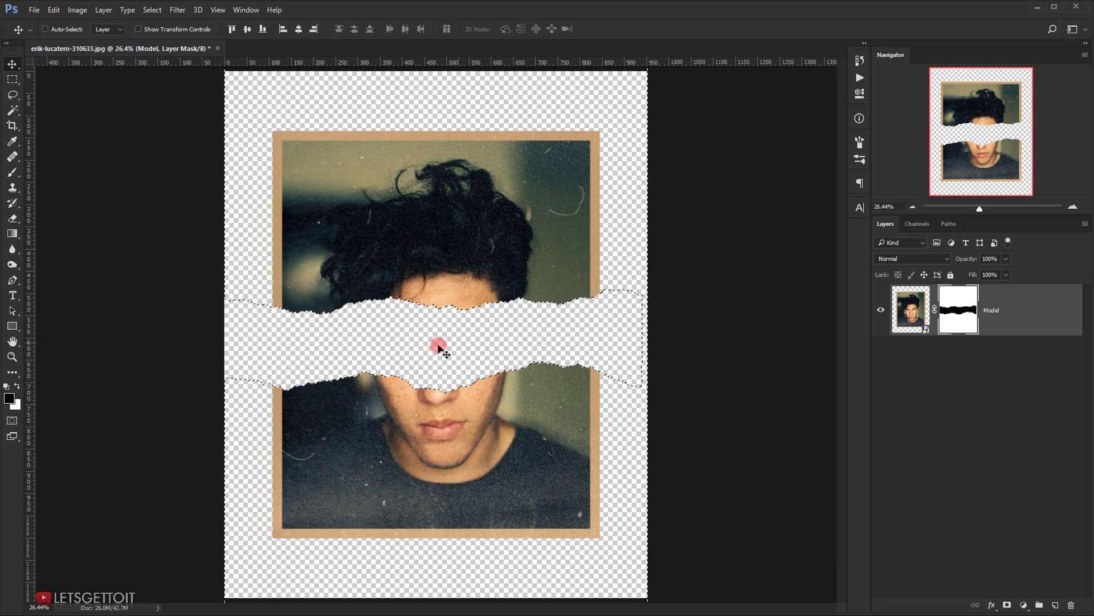
pyautogui.scroll(-2, 452, 350)
pyautogui.scroll(2, 318, 367)
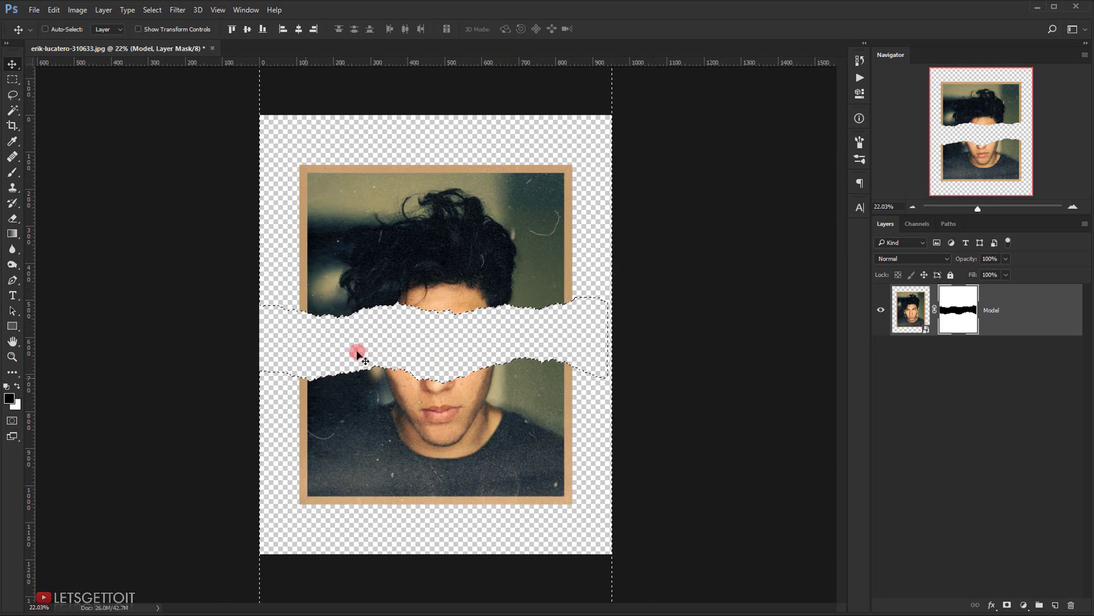
pyautogui.scroll(3, 376, 384)
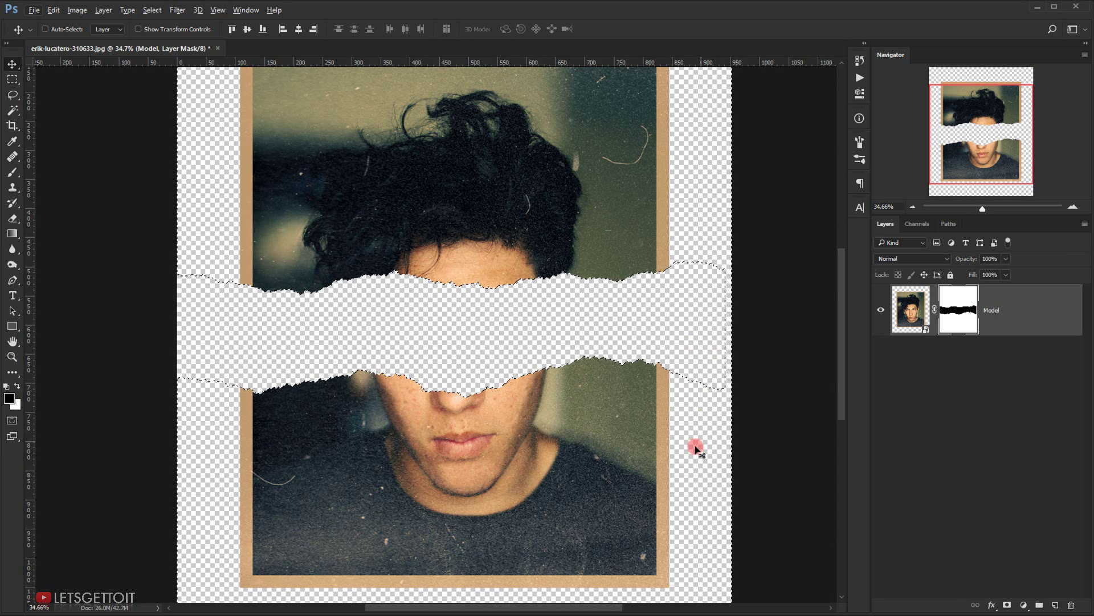
pyautogui.scroll(-2, 653, 380)
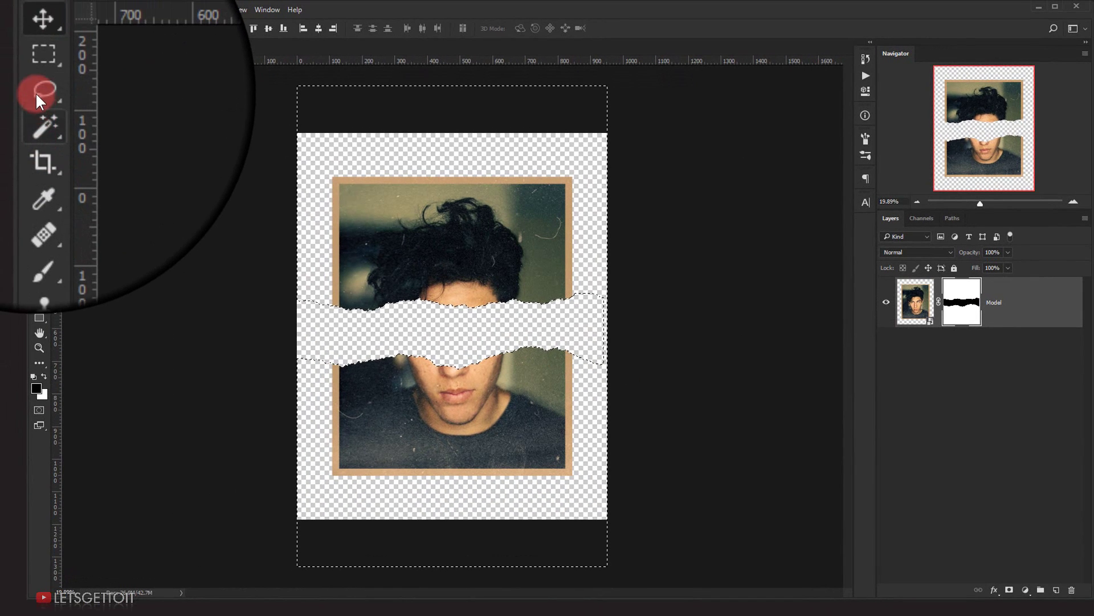
pyautogui.moveTo(13, 95); pyautogui.dragTo(85, 108)
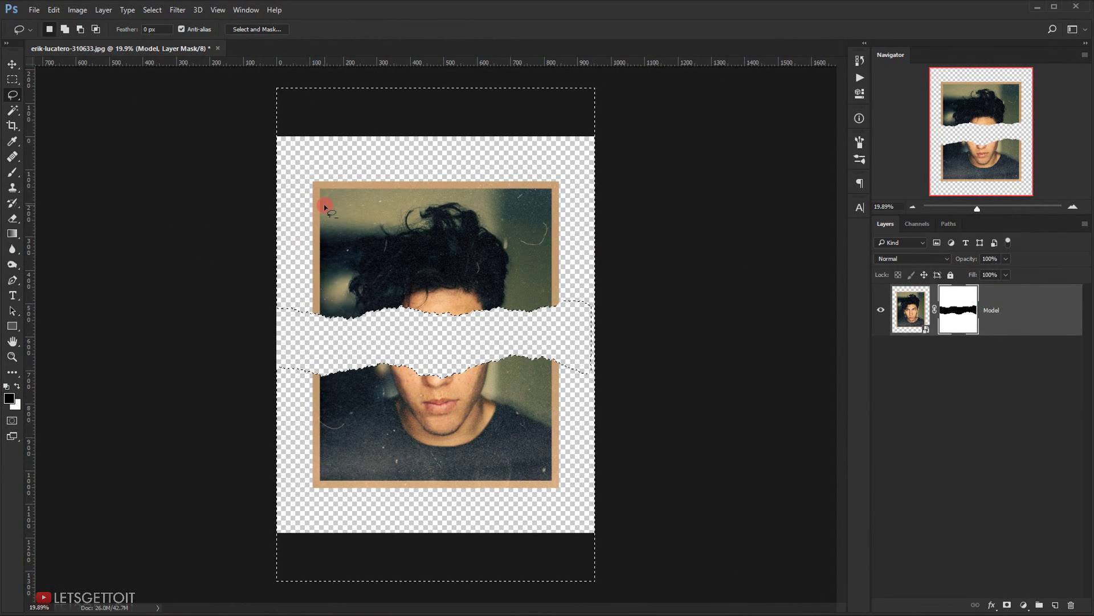
pyautogui.scroll(1, 323, 206)
pyautogui.press('alt')
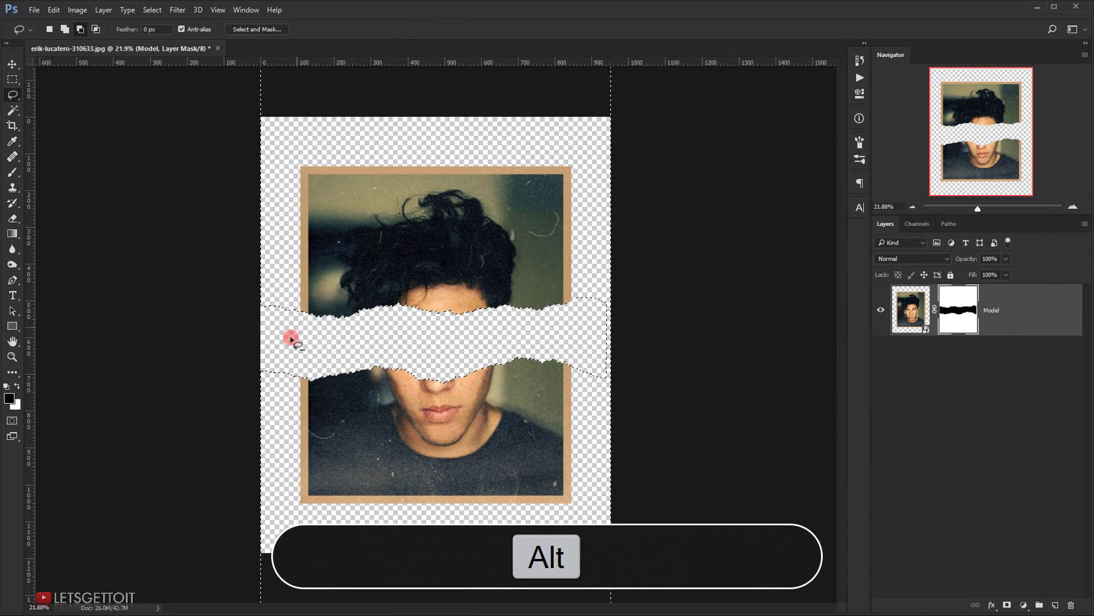
pyautogui.moveTo(227, 323)
pyautogui.mouseDown()
pyautogui.moveTo(298, 335)
pyautogui.moveTo(589, 334)
pyautogui.moveTo(689, 307)
pyautogui.moveTo(776, 64)
pyautogui.mouseUp()
pyautogui.moveTo(338, 22)
pyautogui.mouseDown()
pyautogui.moveTo(199, 72)
pyautogui.moveTo(164, 188)
pyautogui.mouseUp()
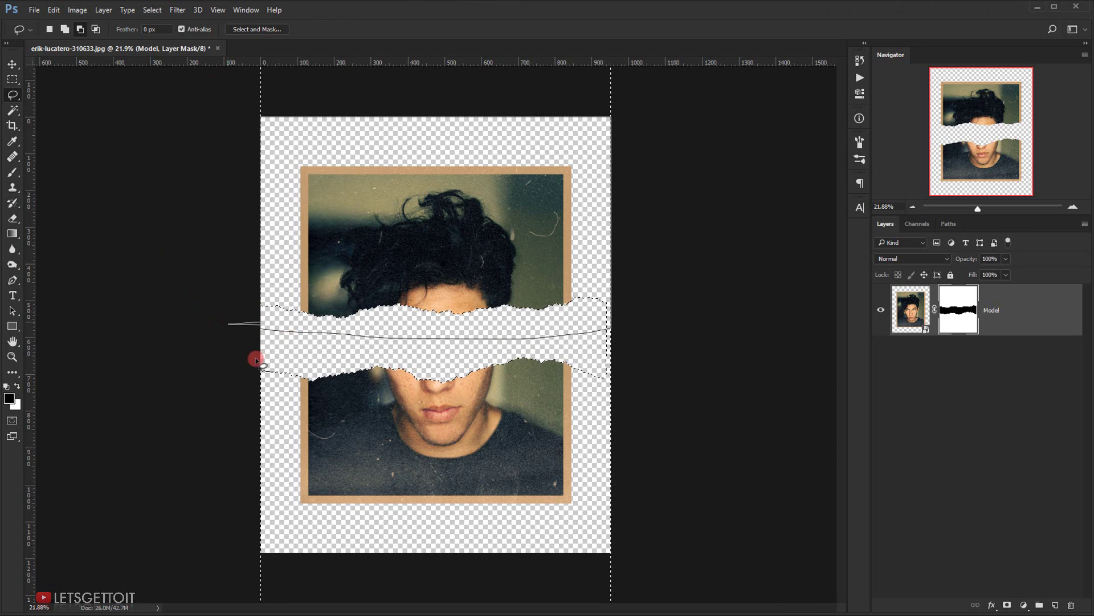
pyautogui.moveTo(292, 346); pyautogui.dragTo(312, 181)
pyautogui.scroll(-1, 312, 181)
# - Create a new layer above Model and name it Torn 1
pyautogui.click(983, 304)
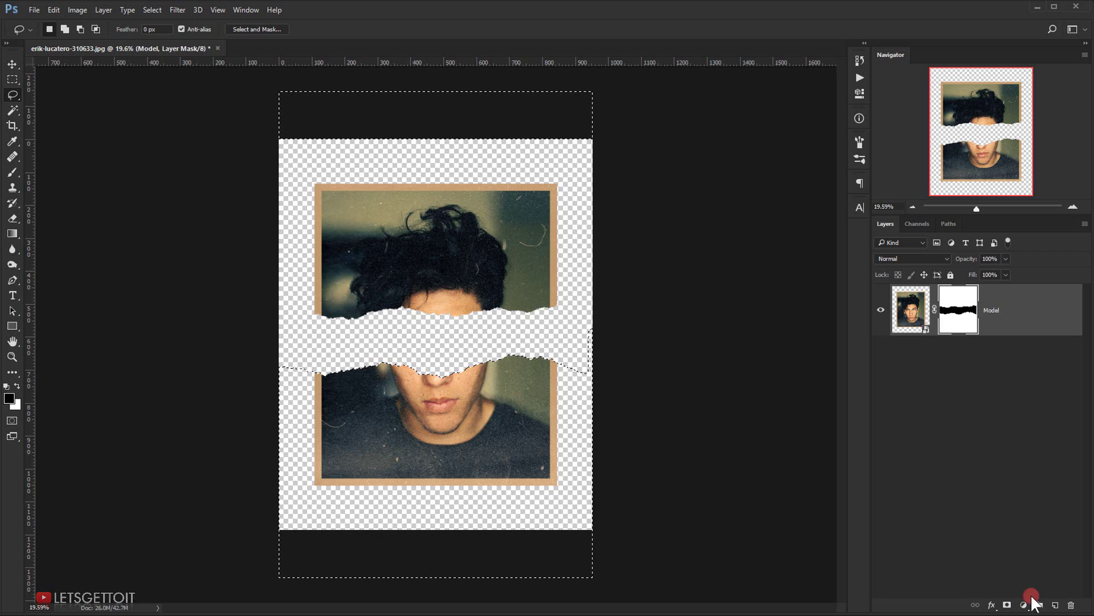
pyautogui.click(1056, 603)
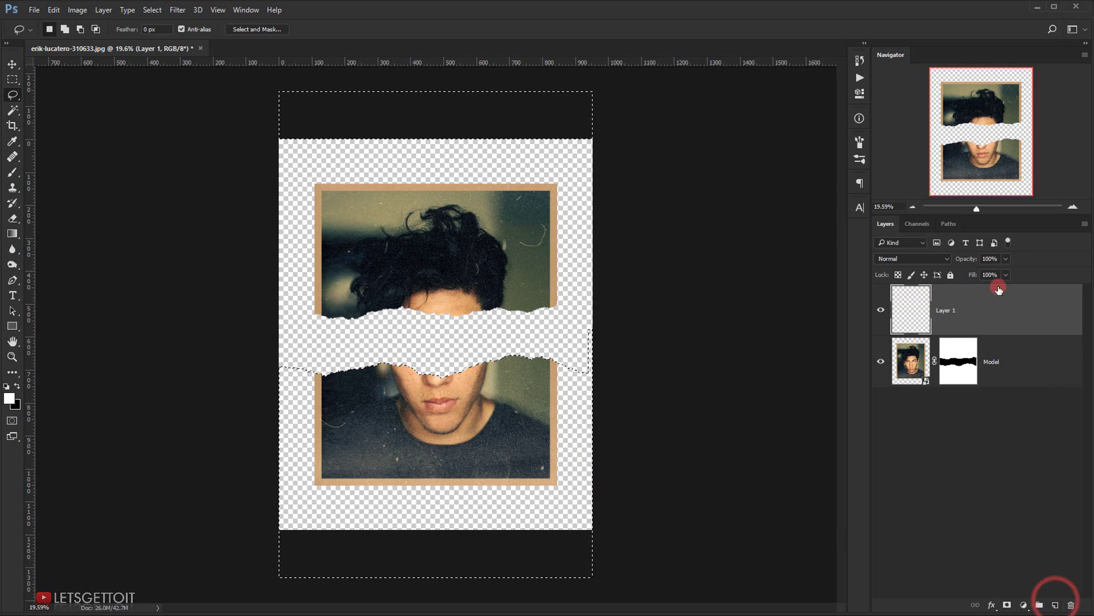
pyautogui.doubleClick(946, 308)
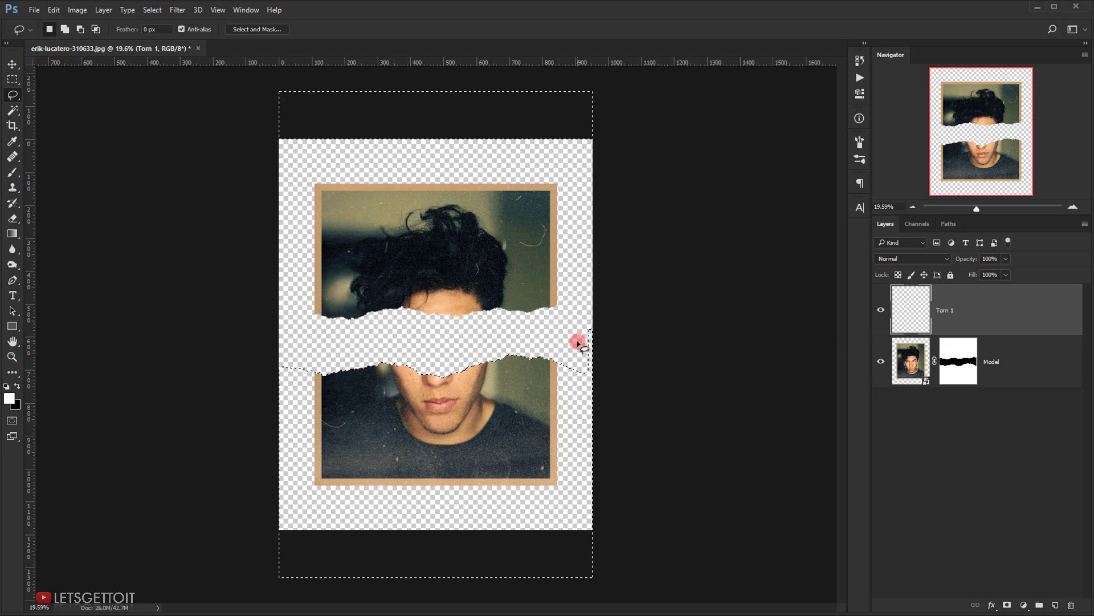
# - Invert the selection, fill it with white on the Torn 1 layer, and deselect
pyautogui.hotkey('ctrl', 'shift', 'i')
pyautogui.hotkey('alt', 'BackSpace')
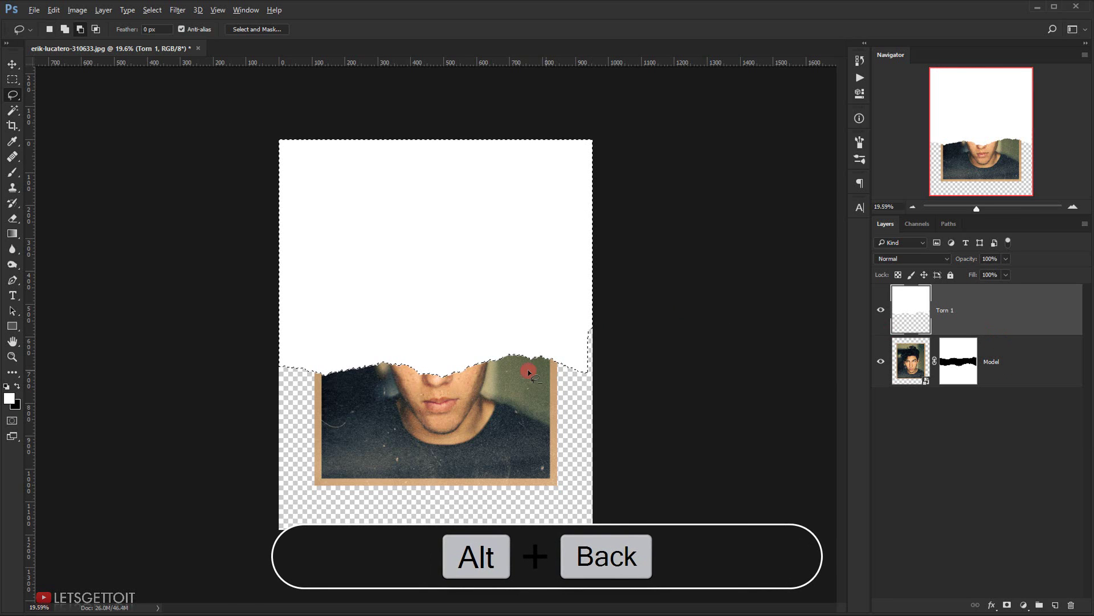
pyautogui.scroll(3, 529, 372)
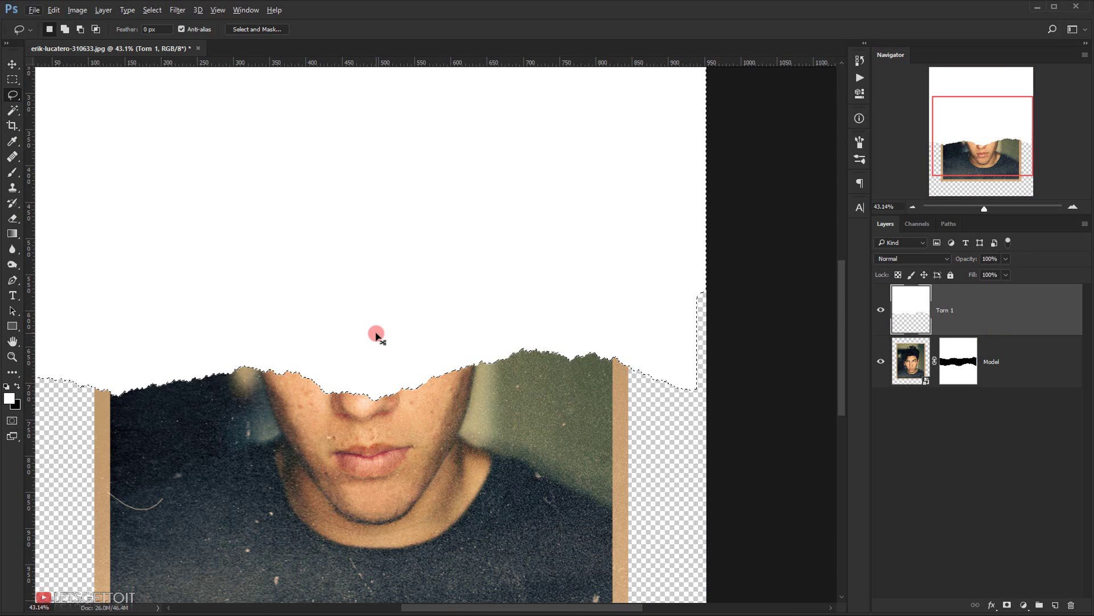
pyautogui.hotkey('ctrl', 'd')
pyautogui.scroll(-4, 319, 361)
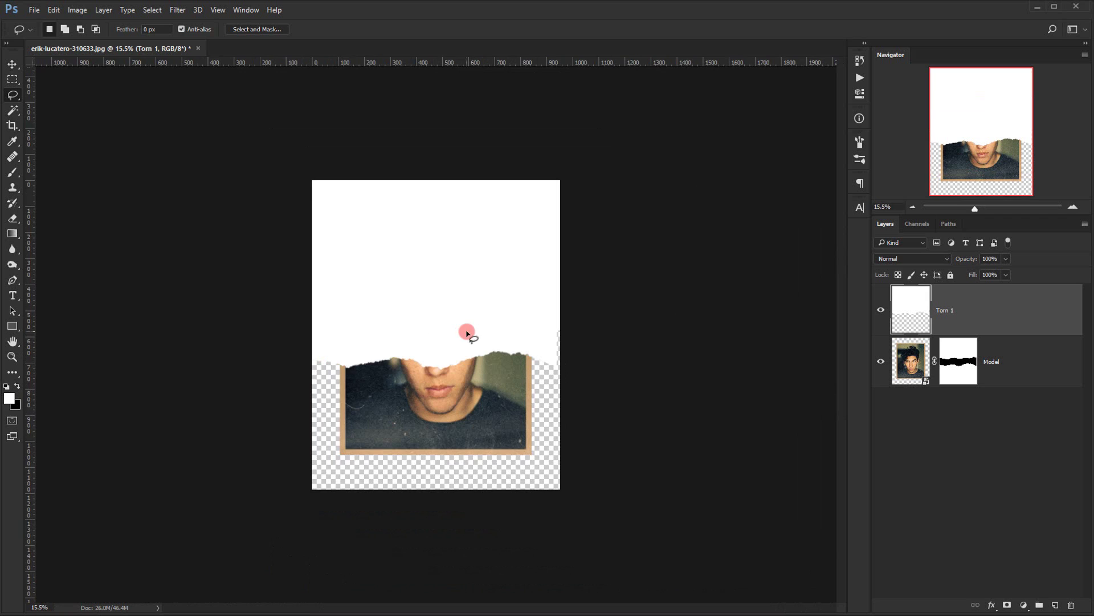
pyautogui.scroll(2, 386, 339)
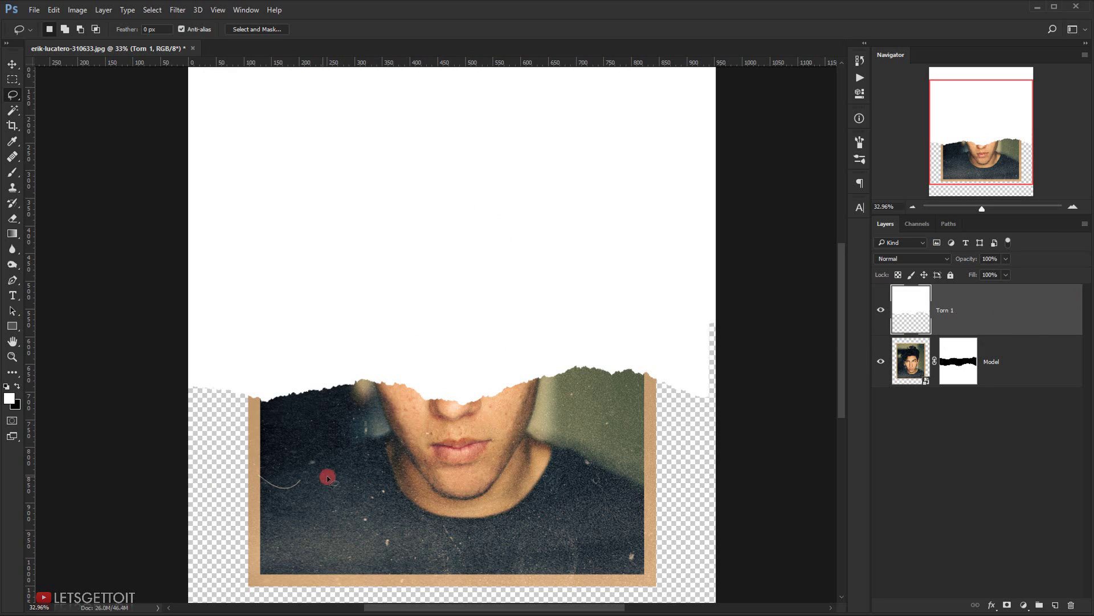
# - Clip the Torn 1 layer to the Model layer with a clipping mask
pyautogui.click(12, 67)
pyautogui.click(948, 289)
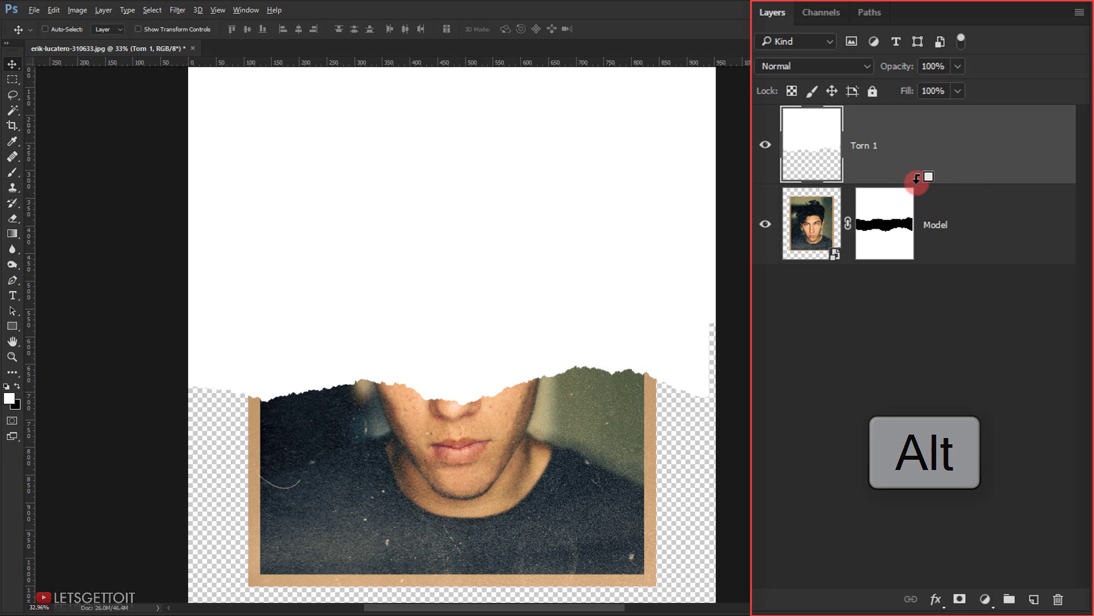
pyautogui.keyDown('alt'); pyautogui.click(918, 179); pyautogui.keyUp('alt')
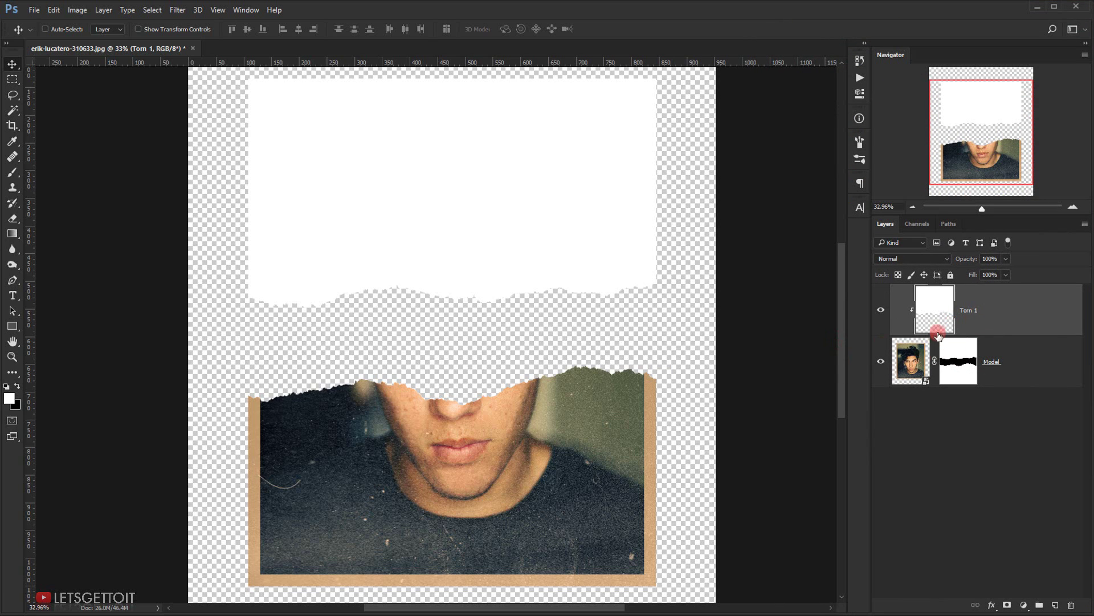
pyautogui.click(955, 370)
# - Delete the white fill over the upper photo piece on Torn 1 using a rectangular marquee selection, and deselect
pyautogui.hotkey('ctrl', '-')
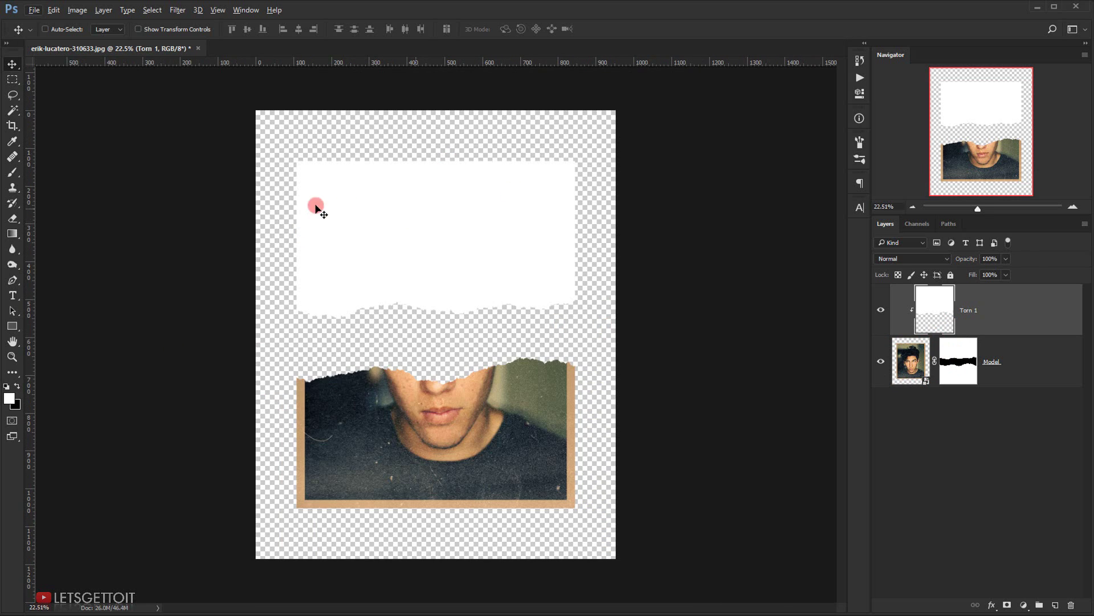
pyautogui.scroll(2, 354, 208)
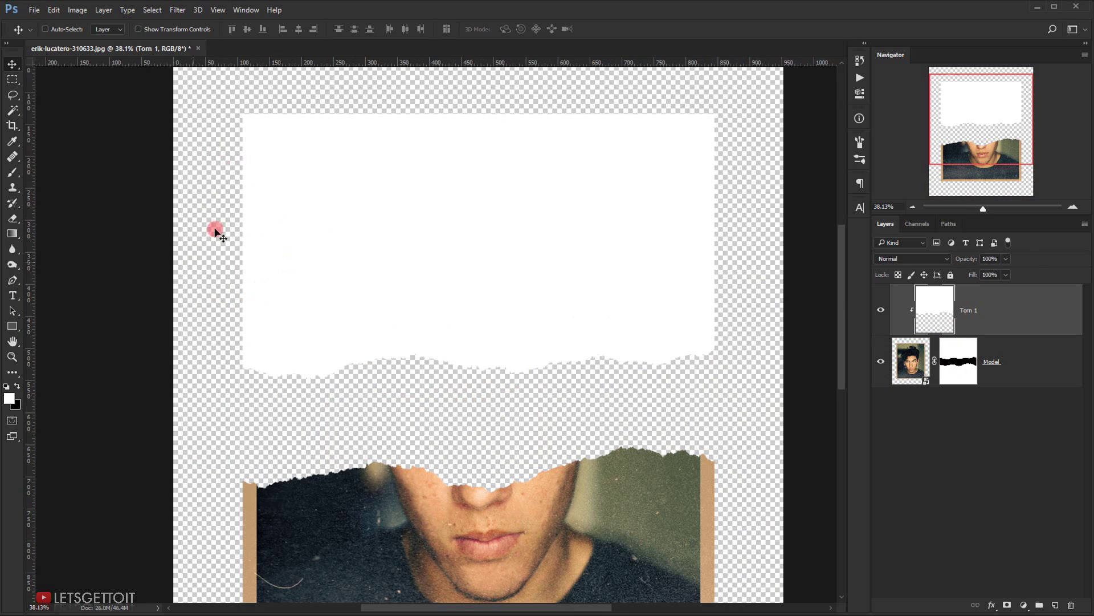
pyautogui.scroll(-2, 434, 365)
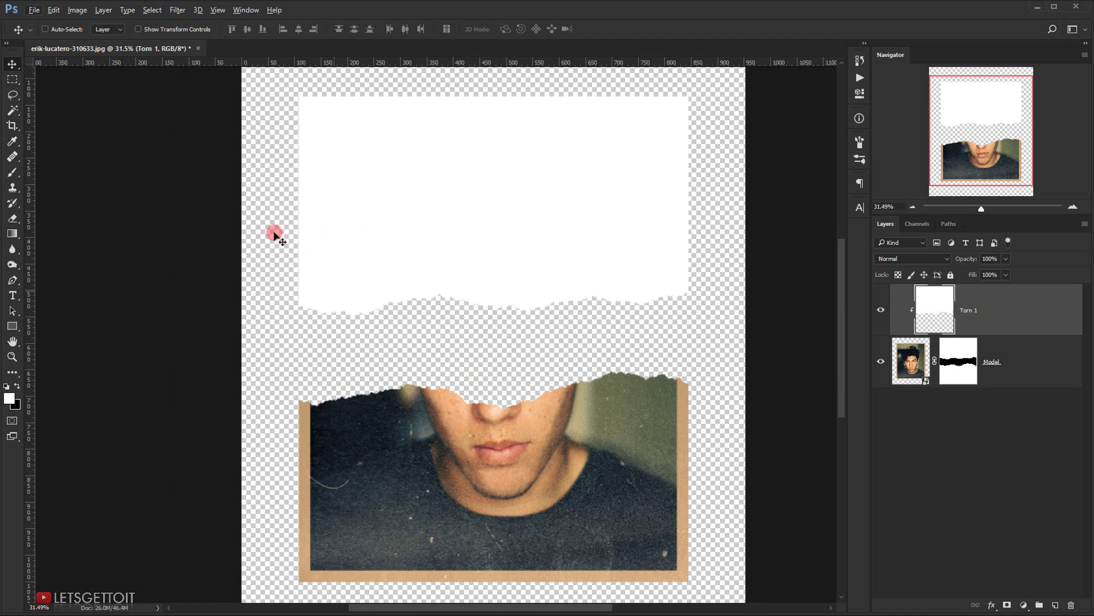
pyautogui.click(12, 80)
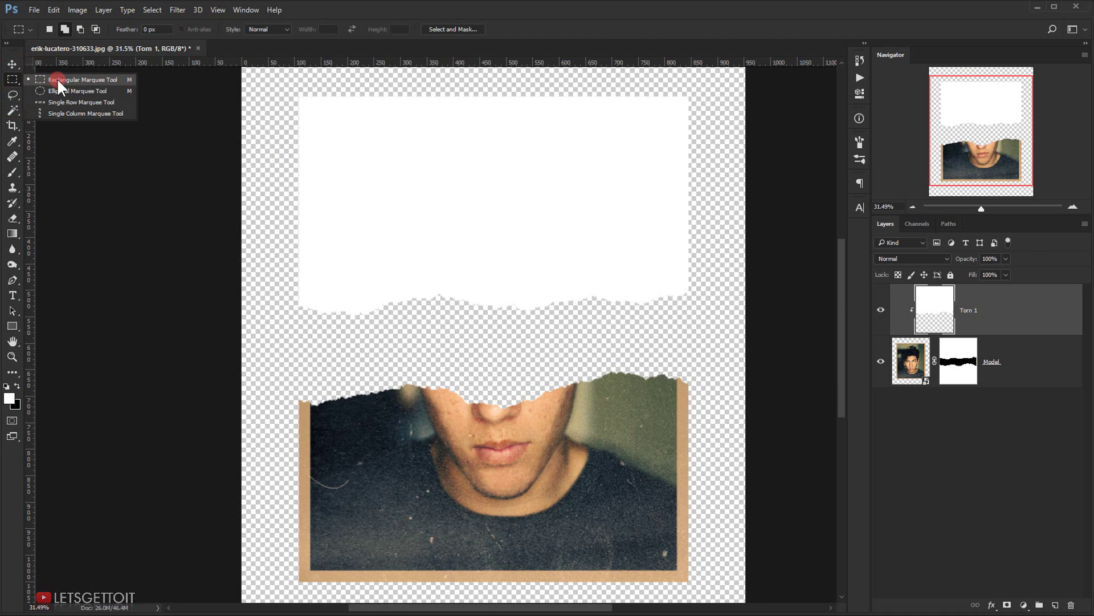
pyautogui.click(57, 78)
pyautogui.scroll(-2, 255, 155)
pyautogui.moveTo(271, 141); pyautogui.dragTo(675, 332)
pyautogui.press('Delete')
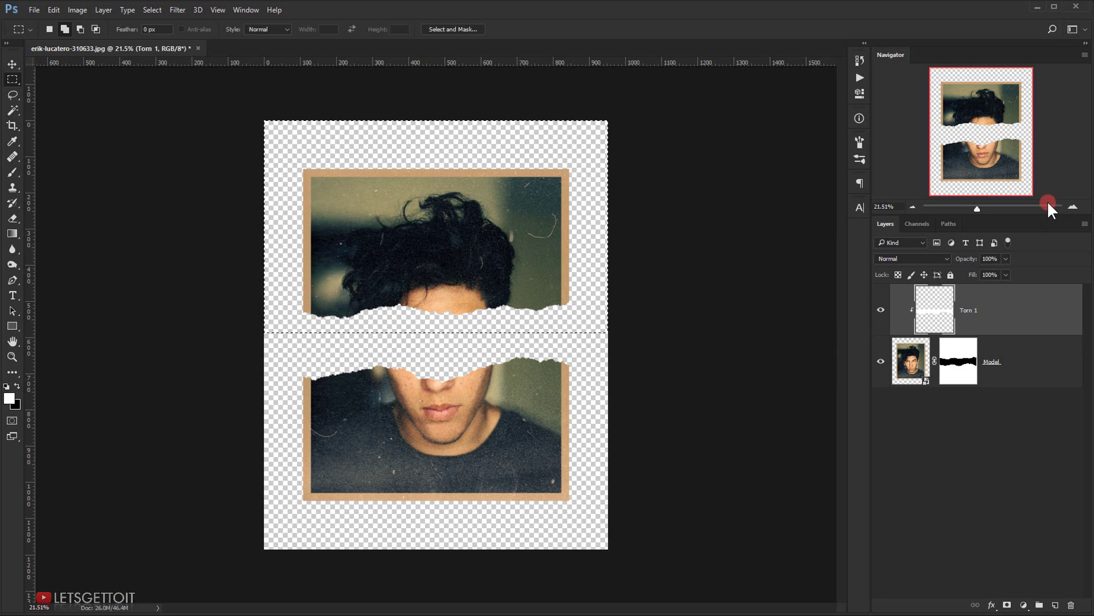
pyautogui.hotkey('ctrl', 'd')
# - Nudge the Torn 1 layer slightly down and right with the Move tool to expose a white paper edge along the lower tear
pyautogui.scroll(2, 420, 292)
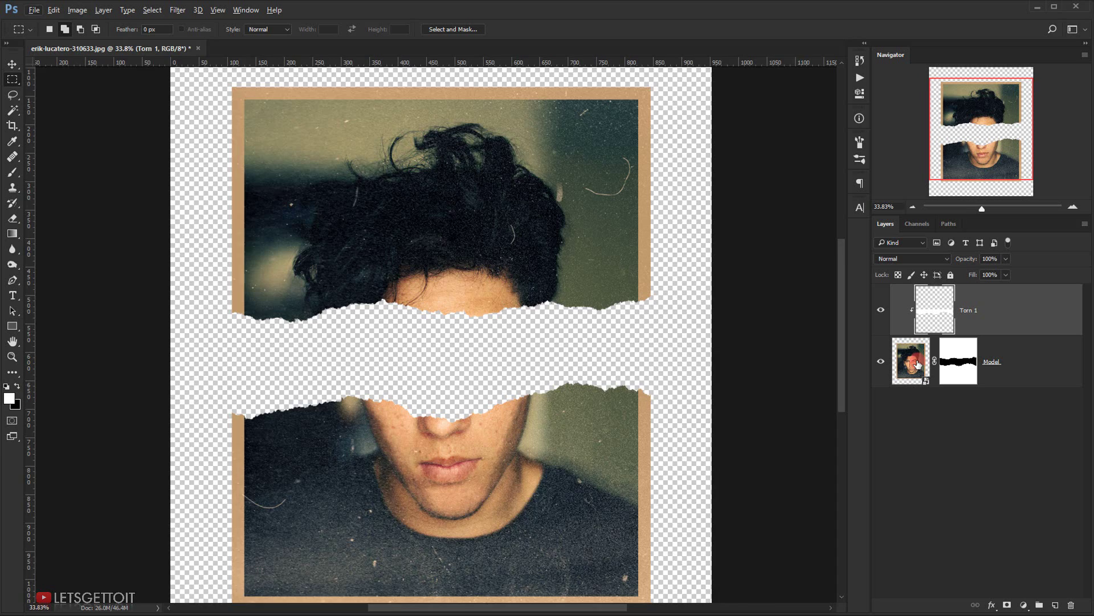
pyautogui.scroll(1, 507, 359)
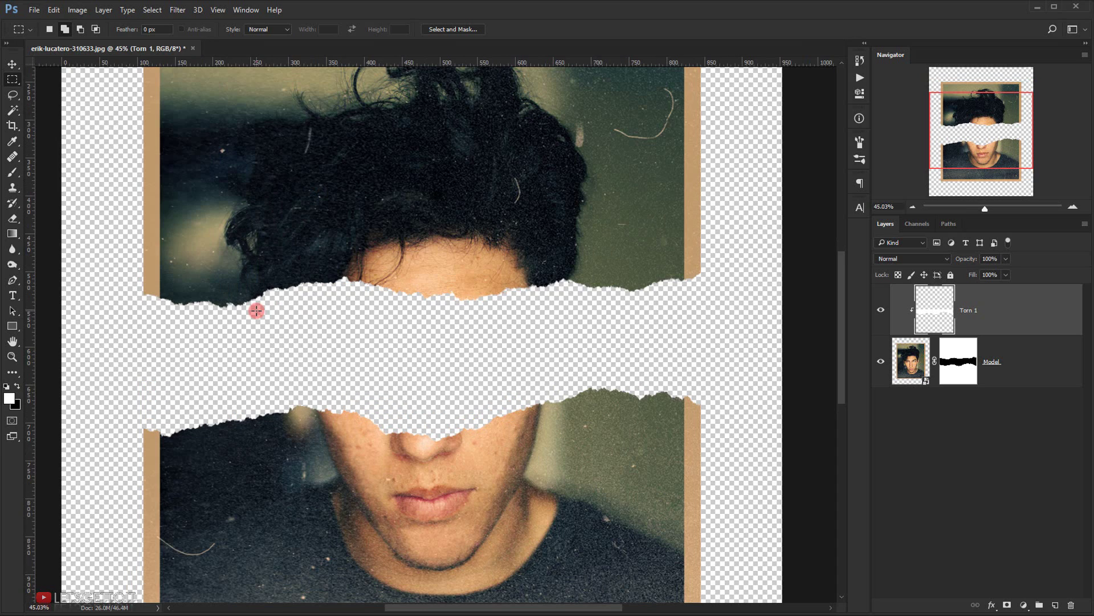
pyautogui.click(12, 64)
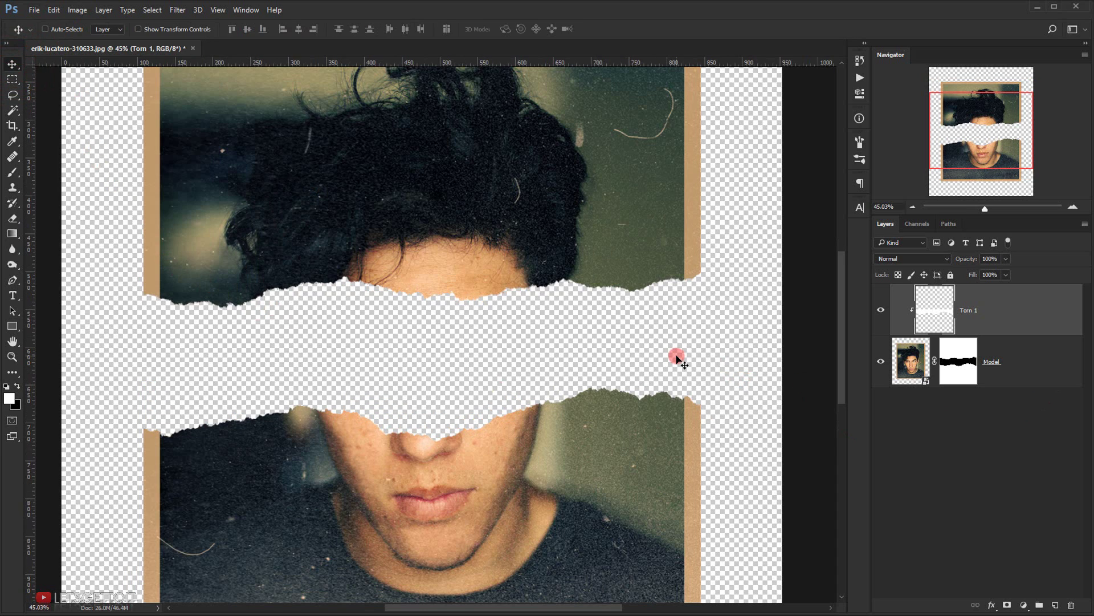
pyautogui.press('Down')
pyautogui.press('Down')
pyautogui.press('Down')
pyautogui.press('Down')
pyautogui.press('Right')
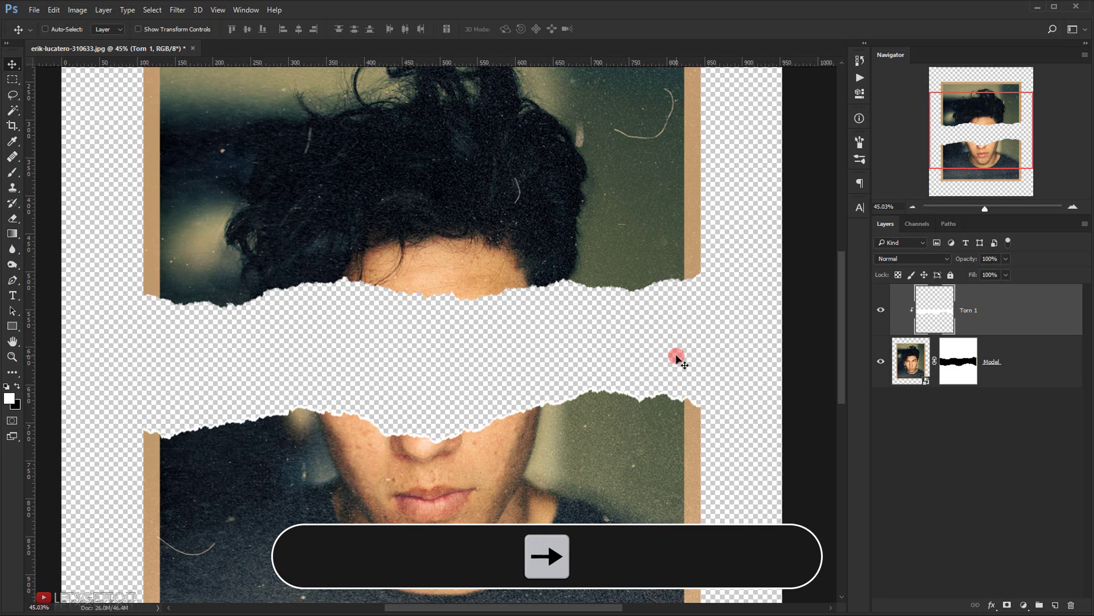
# - Nudge the Torn 1 layer slightly further right and inspect the white paper edge along the lower tear
pyautogui.press('Right')
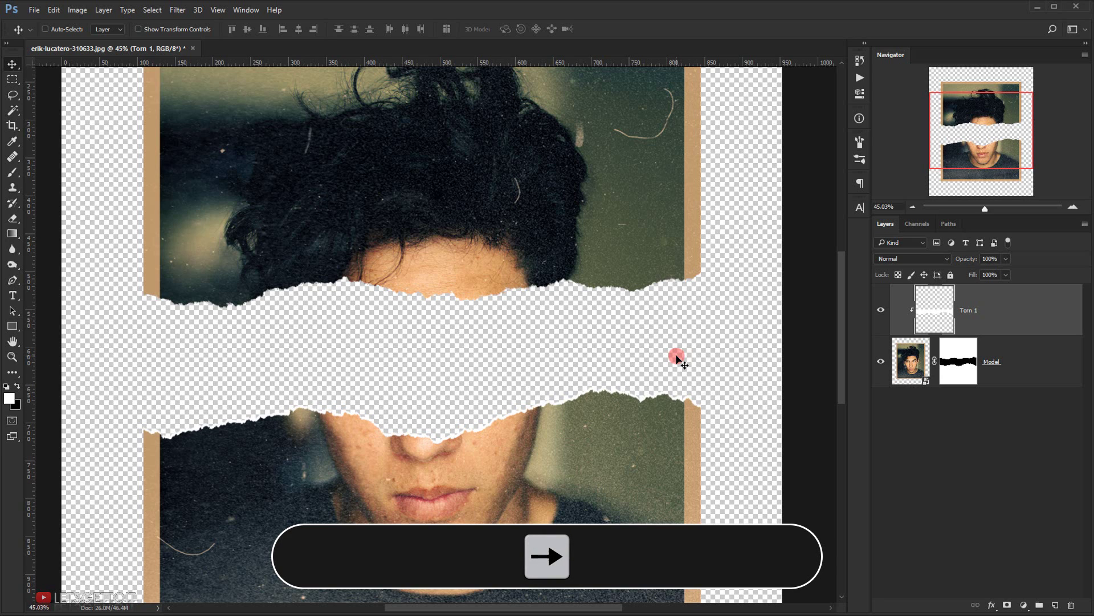
pyautogui.scroll(3, 273, 455)
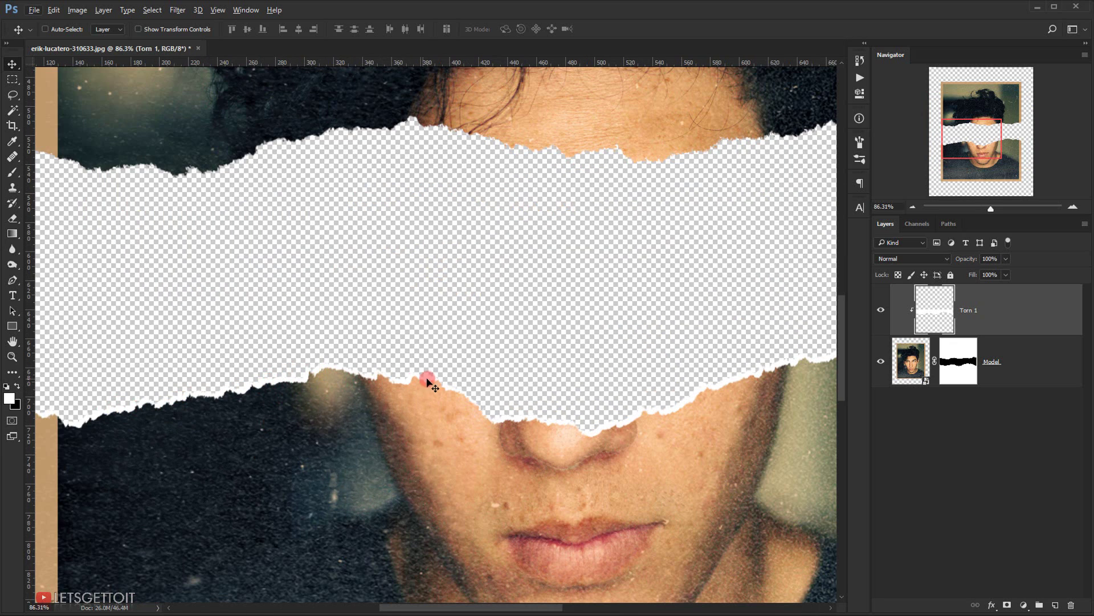
pyautogui.hscroll(5, 689, 420)
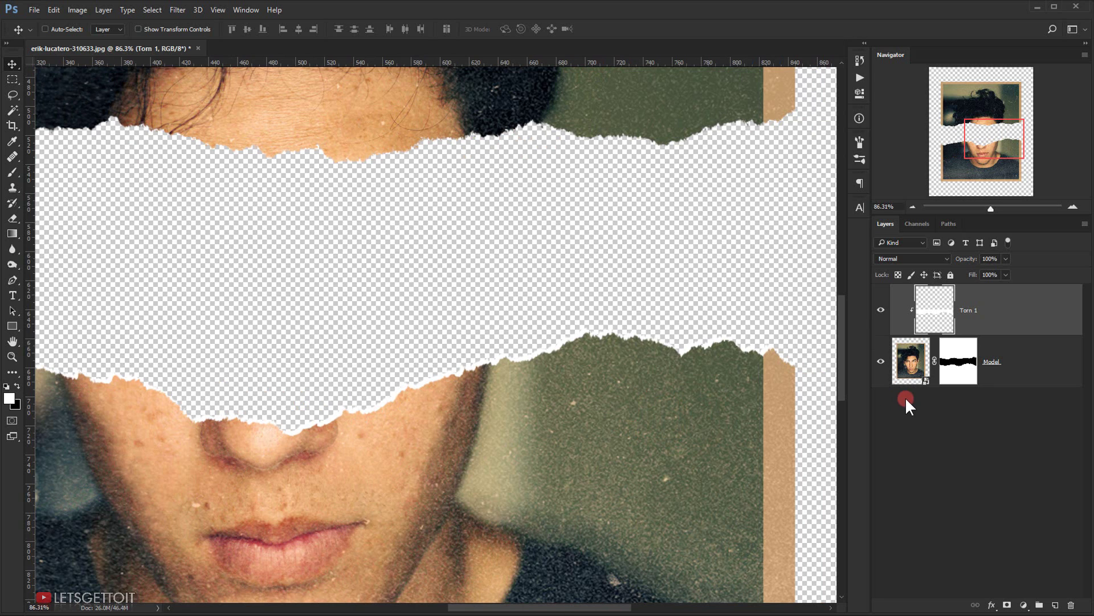
pyautogui.scroll(-6, 348, 412)
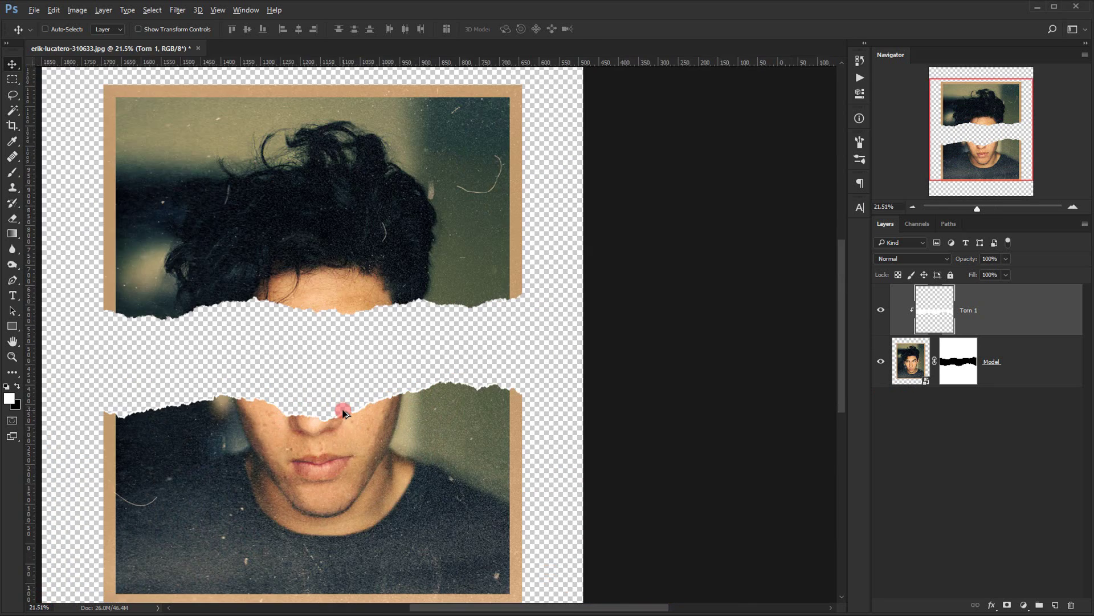
pyautogui.scroll(6, 345, 411)
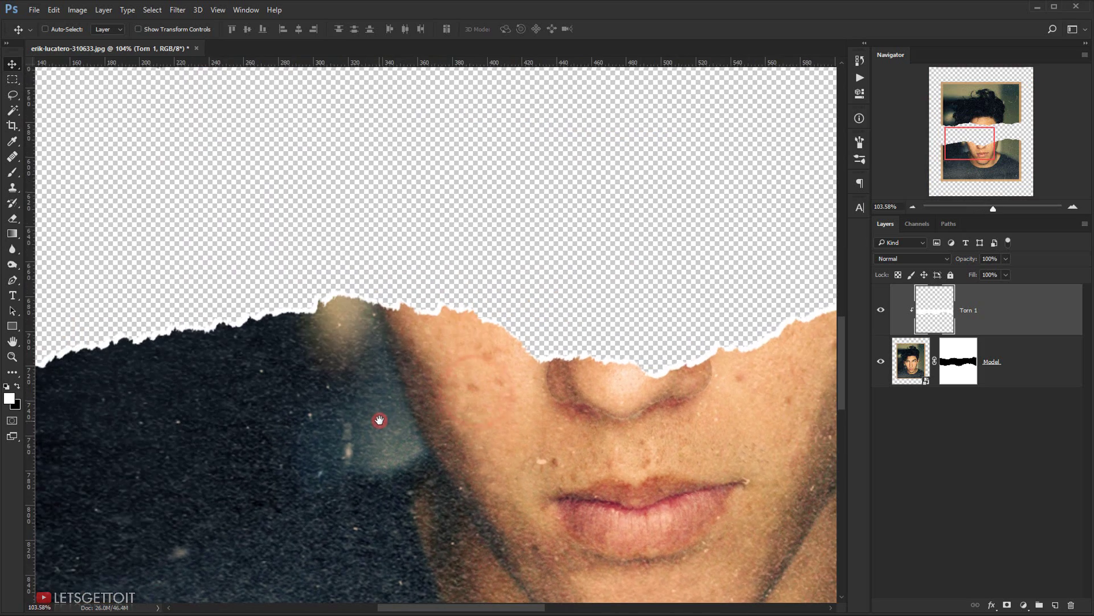
pyautogui.scroll(-3, 379, 422)
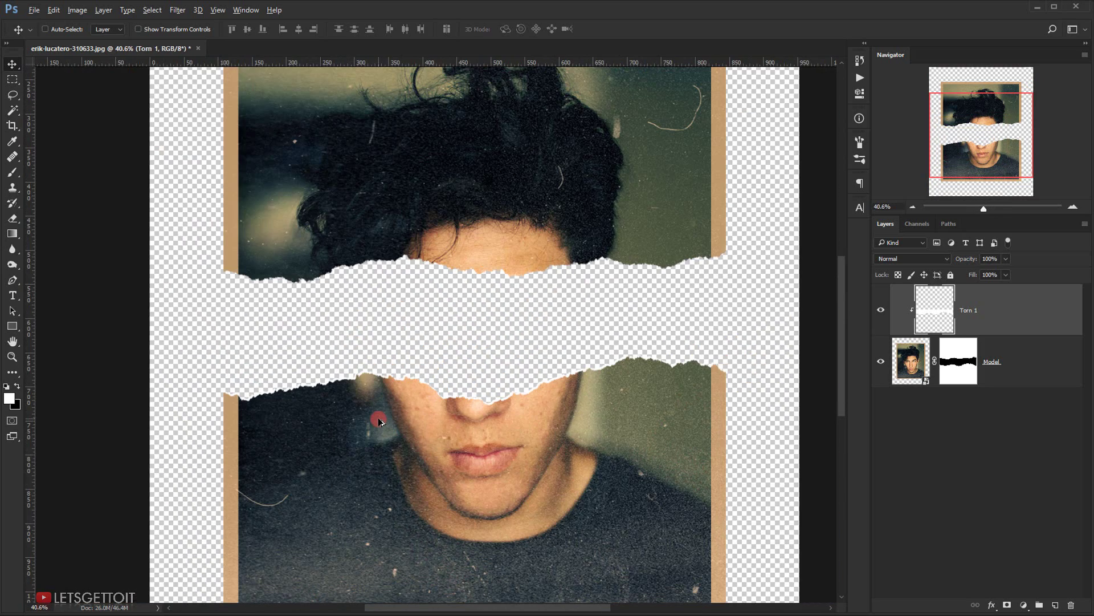
pyautogui.scroll(1, 545, 329)
pyautogui.moveTo(604, 326); pyautogui.dragTo(494, 355)
# - Add a Color Overlay layer style to Torn 1 with the pale cream colour #ffecd8
pyautogui.click(1051, 313)
pyautogui.doubleClick(1051, 313)
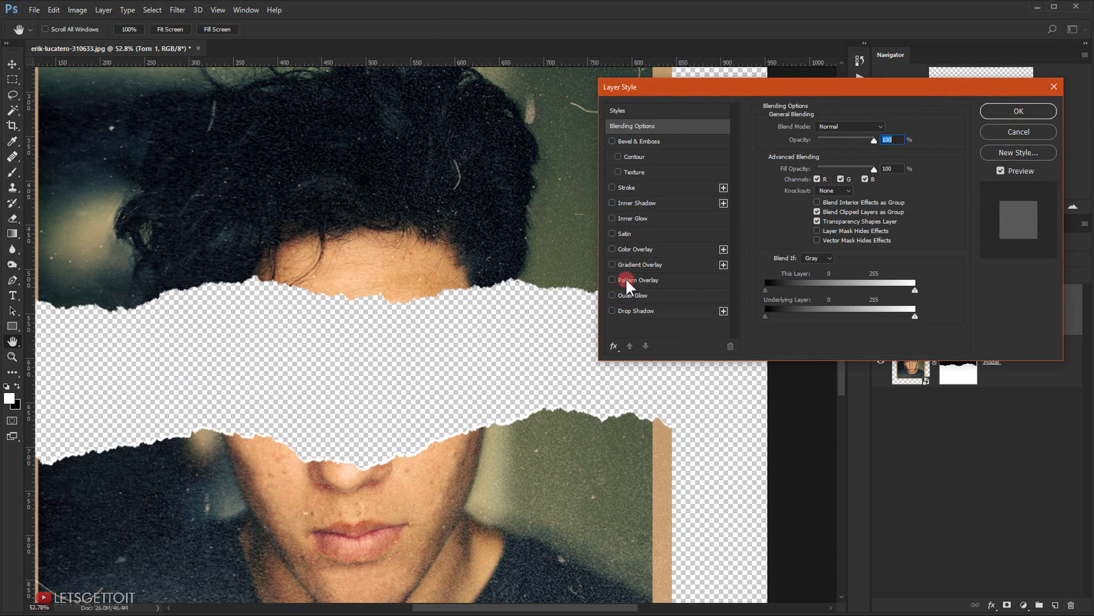
pyautogui.click(637, 249)
pyautogui.click(887, 128)
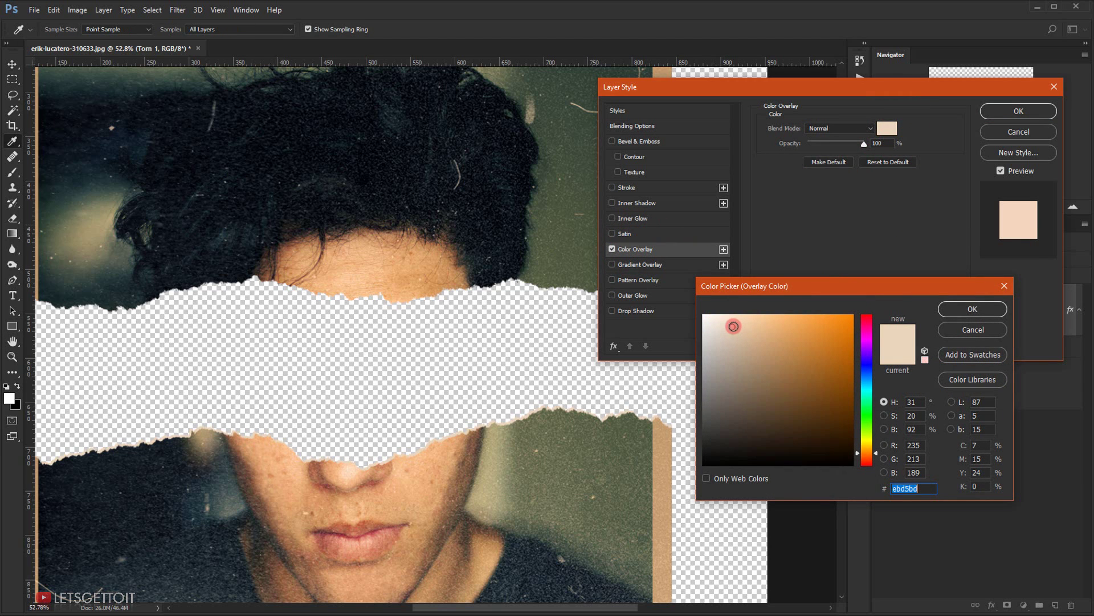
pyautogui.moveTo(734, 329); pyautogui.dragTo(725, 315)
pyautogui.click(991, 311)
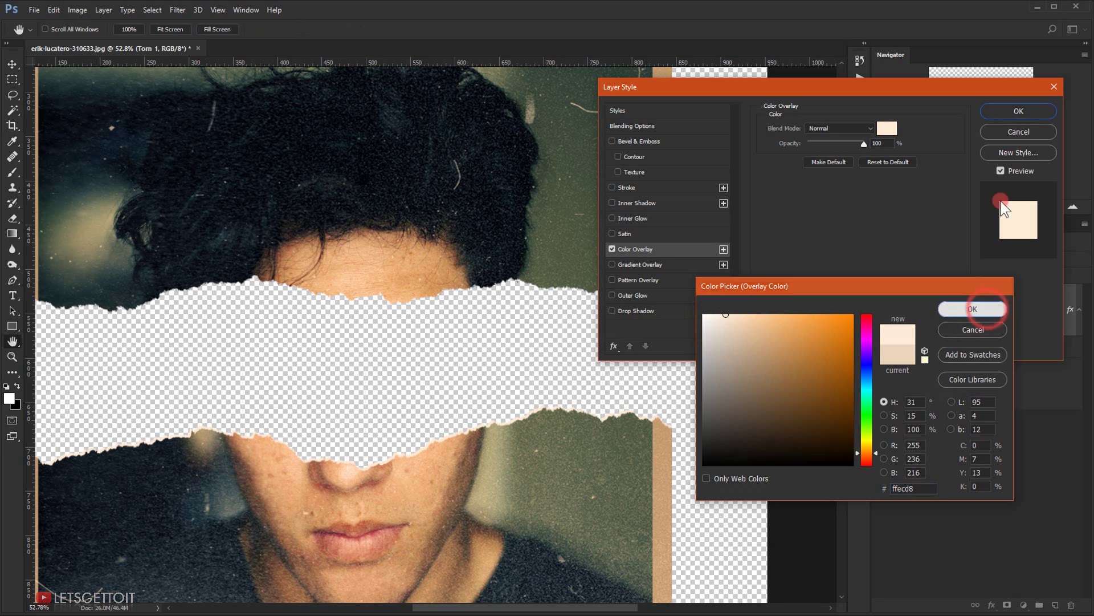
pyautogui.click(1020, 110)
pyautogui.press('v')
pyautogui.scroll(-10, 613, 342)
pyautogui.scroll(10, 385, 317)
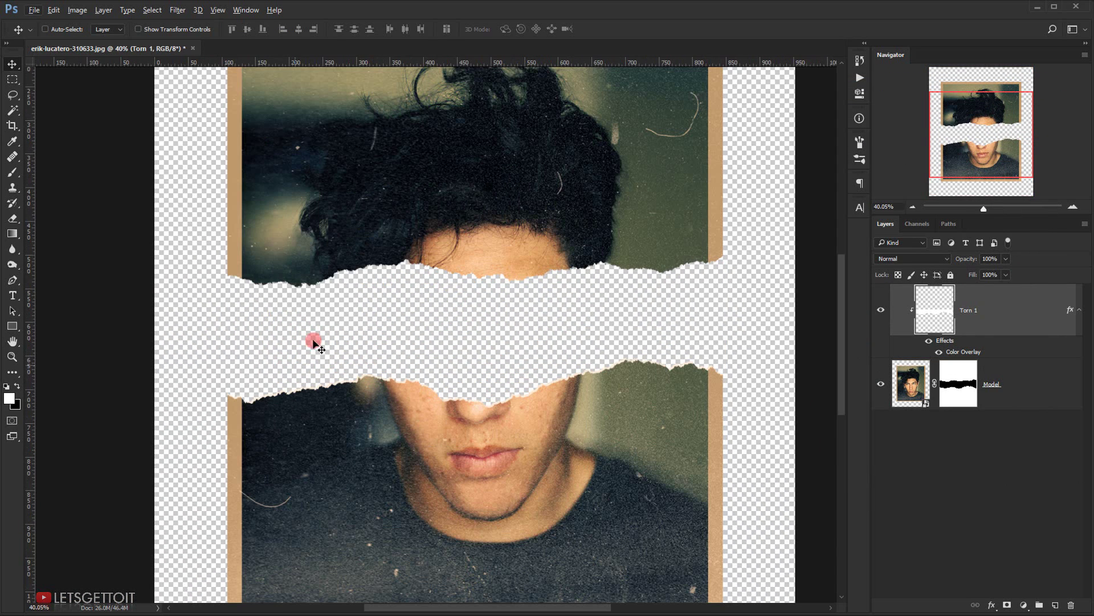
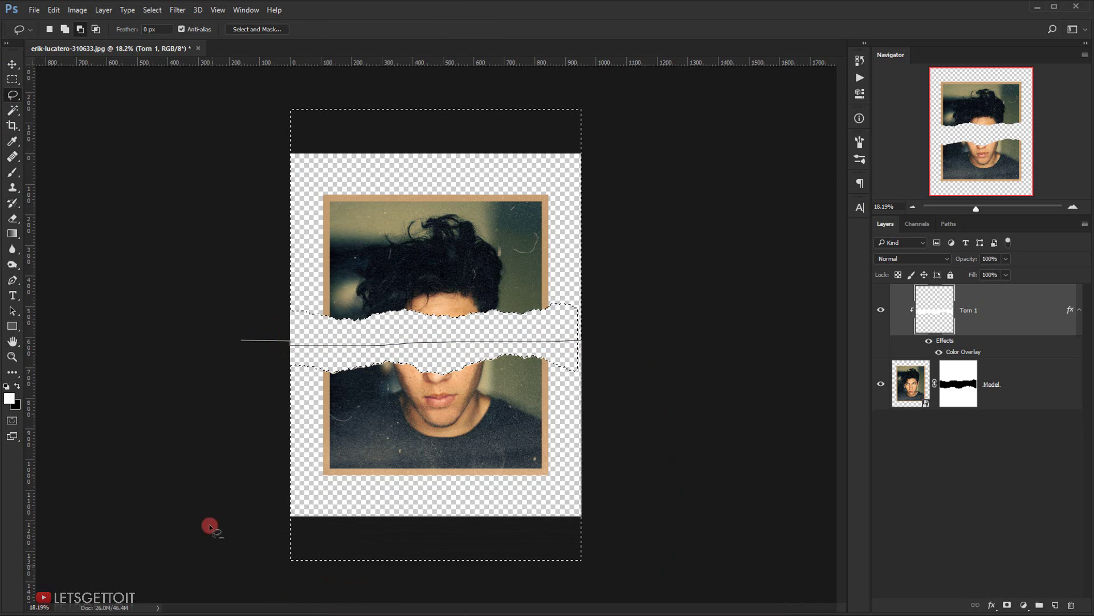
# - Subtract the lower photo piece from the selection with the Lasso tool, and create a new layer named Torn 2
pyautogui.moveTo(209, 525); pyautogui.dragTo(238, 345)
pyautogui.hotkey('ctrl', '+')
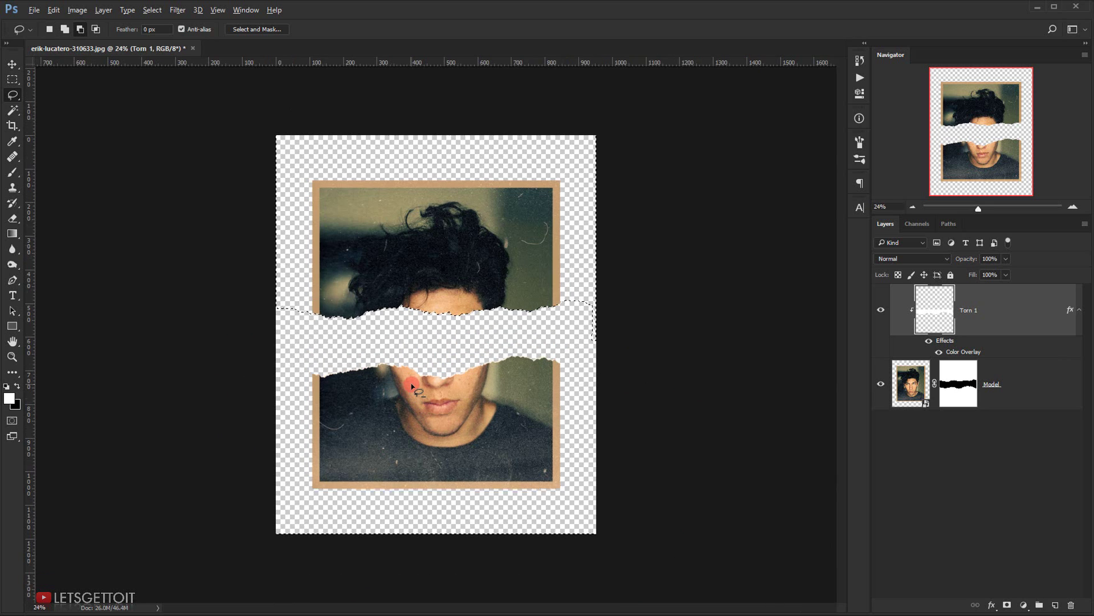
pyautogui.click(1056, 604)
pyautogui.doubleClick(947, 315)
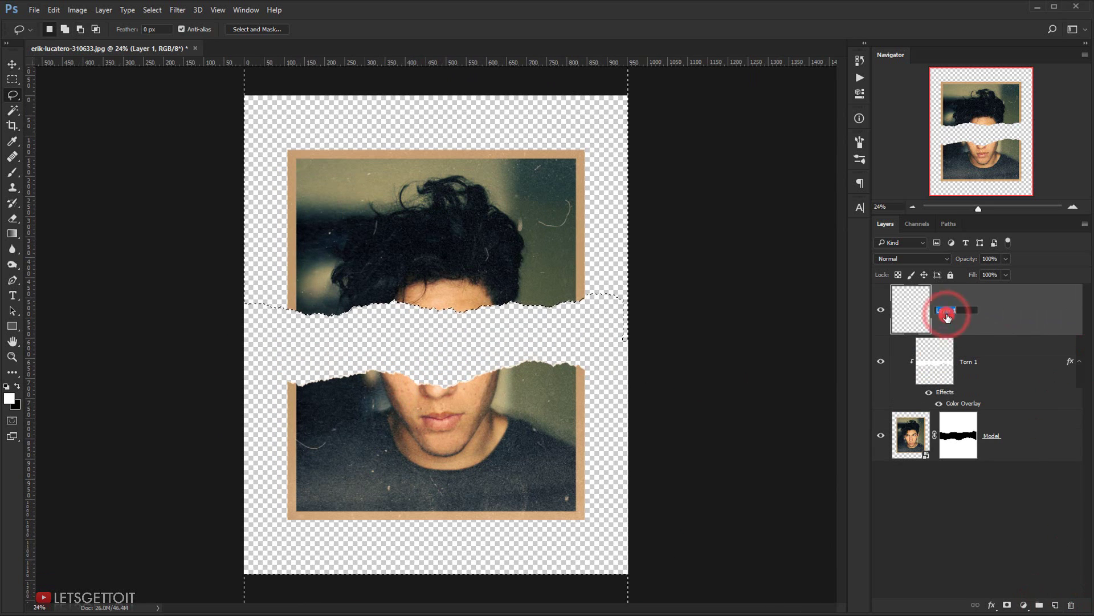
pyautogui.write('Tor')
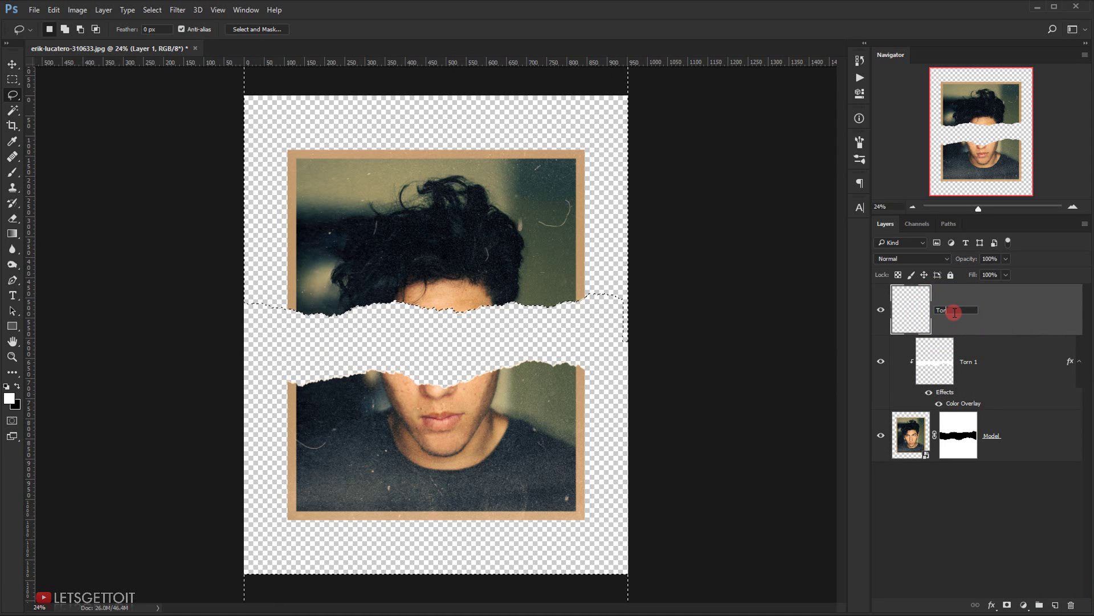
pyautogui.write('n 2')
pyautogui.press('Return')
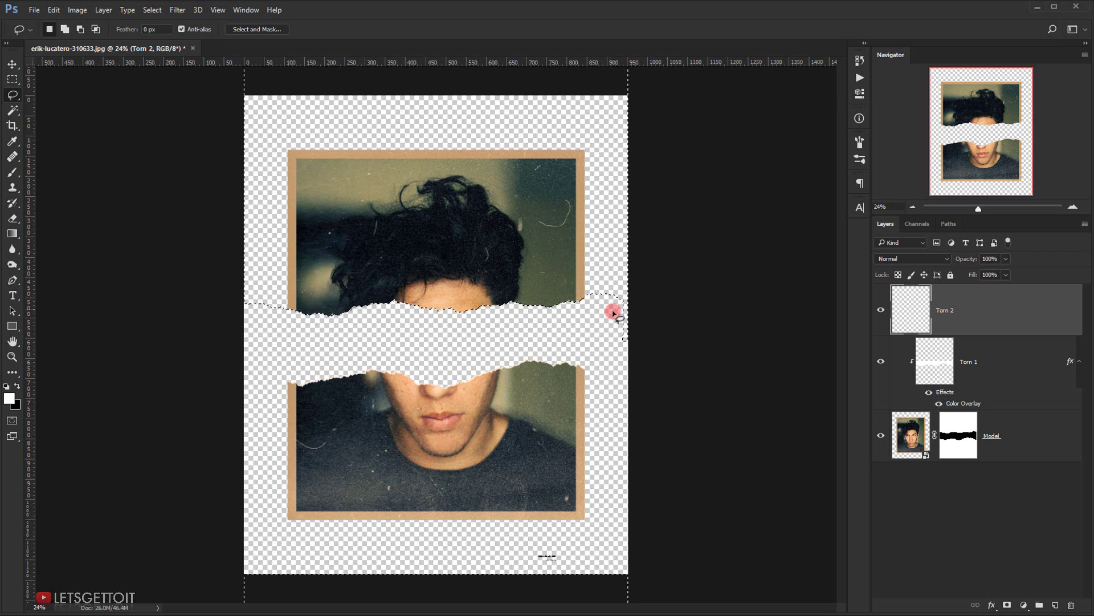
# - Invert the selection, fill it with white on the Torn 2 layer, and deselect
pyautogui.hotkey('ctrl', 'shift', 'i')
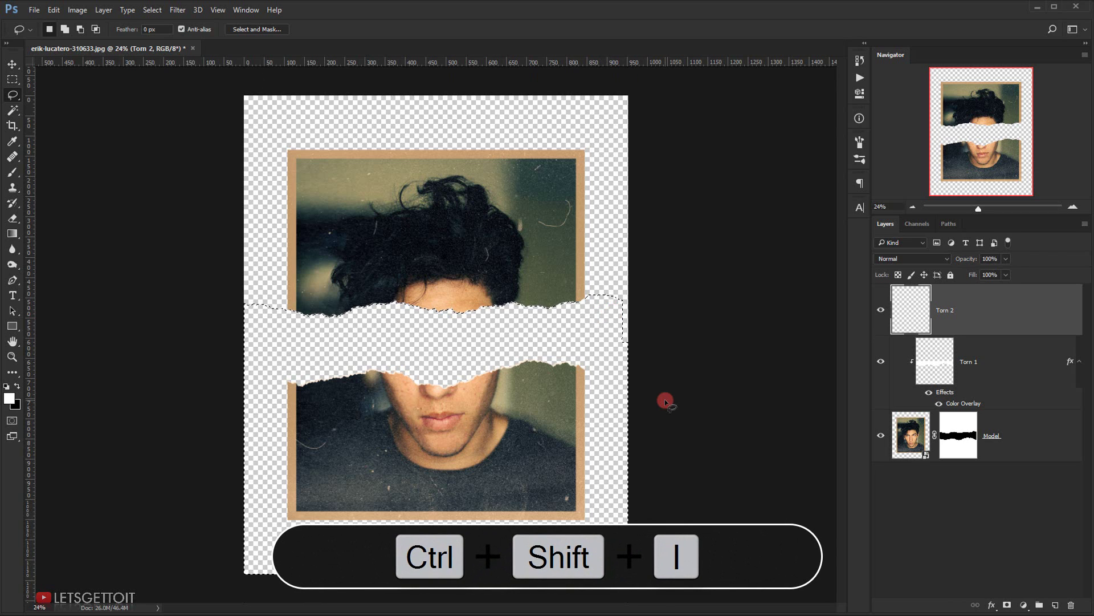
pyautogui.scroll(2, 253, 325)
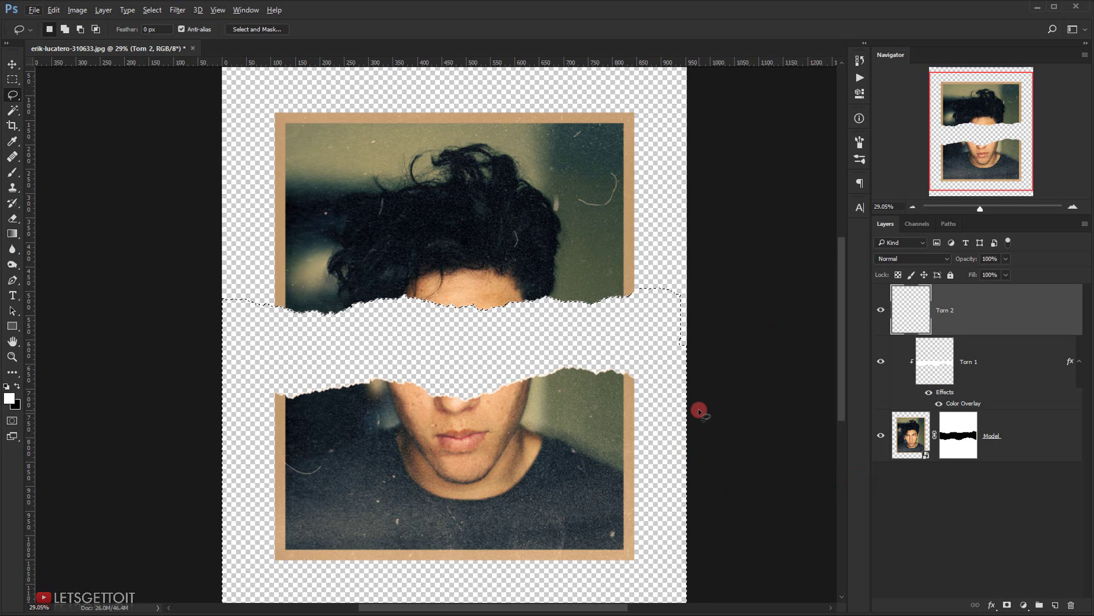
pyautogui.hotkey('alt', 'BackSpace')
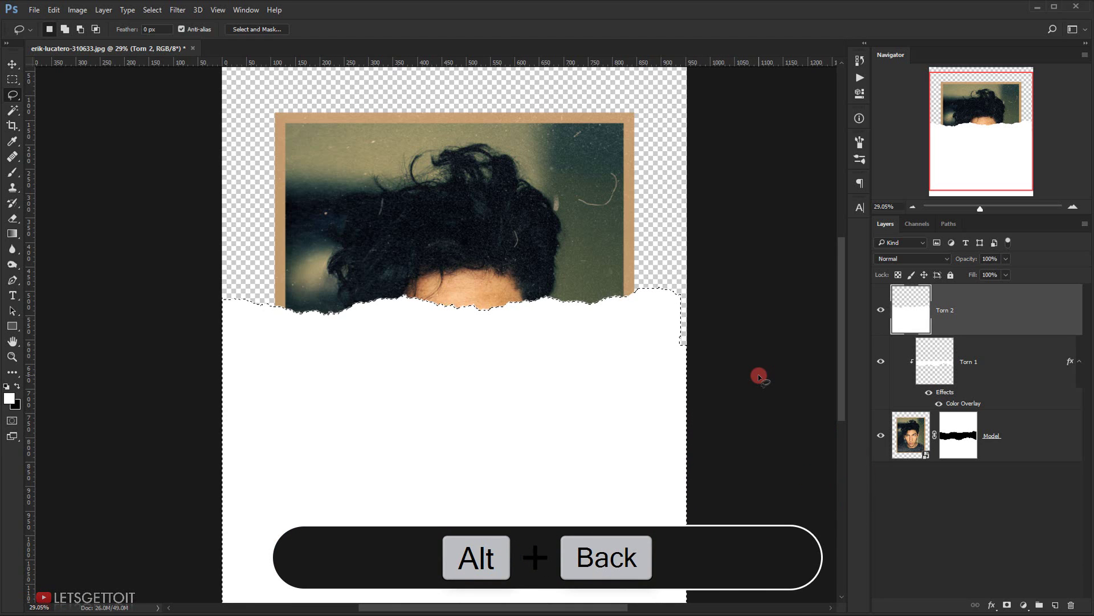
pyautogui.hotkey('ctrl', 'd')
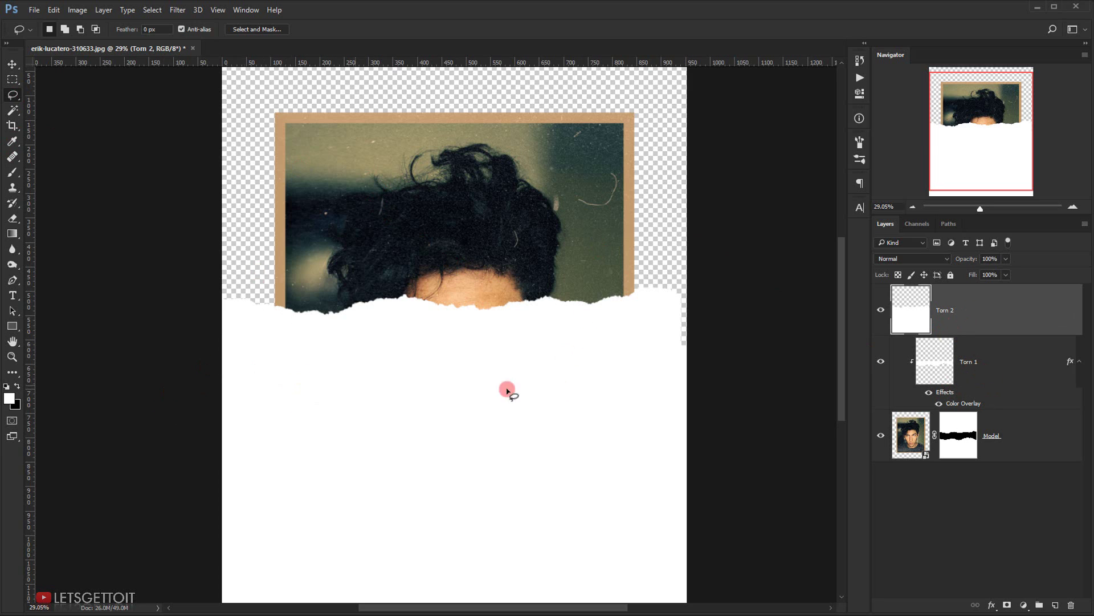
# - Delete the white fill over the lower photo piece on Torn 2 using a rectangular marquee selection, and deselect
pyautogui.scroll(-1, 579, 427)
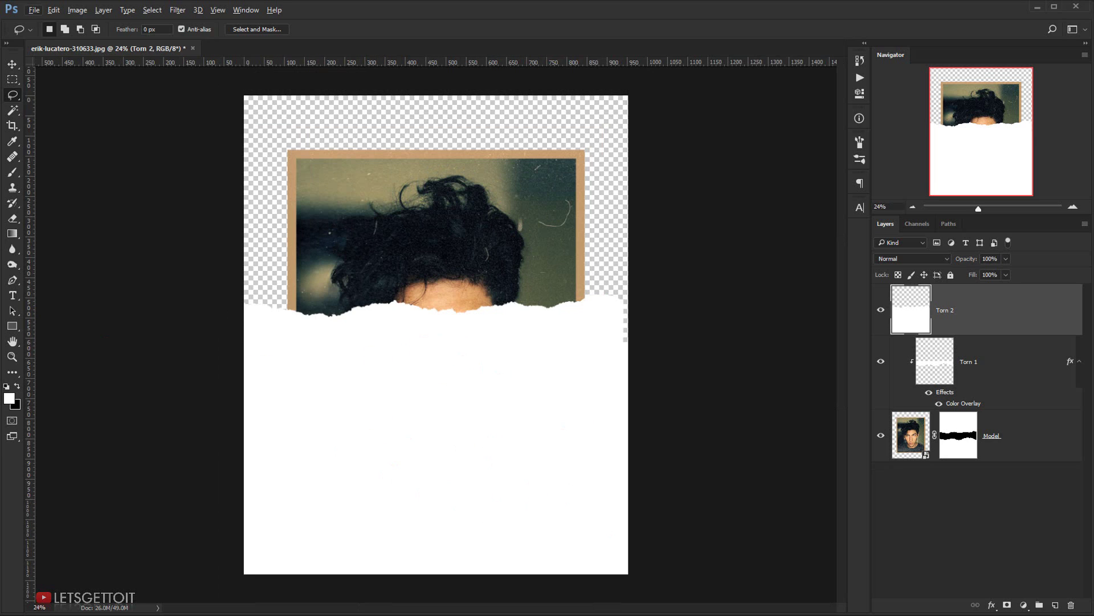
pyautogui.click(12, 80)
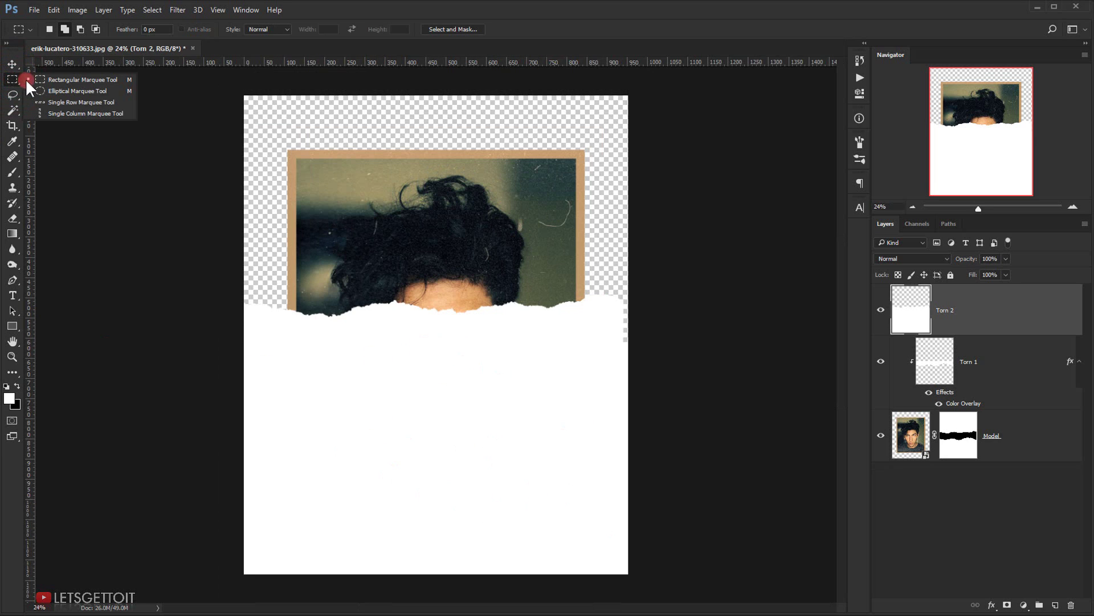
pyautogui.click(48, 80)
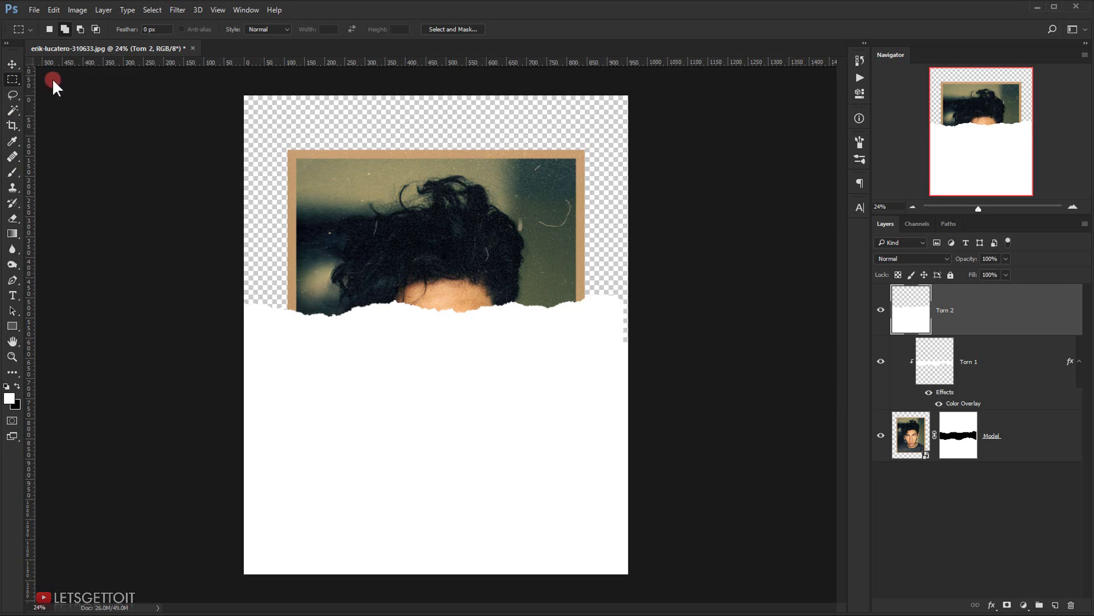
pyautogui.moveTo(200, 349); pyautogui.dragTo(929, 608)
pyautogui.click(919, 295)
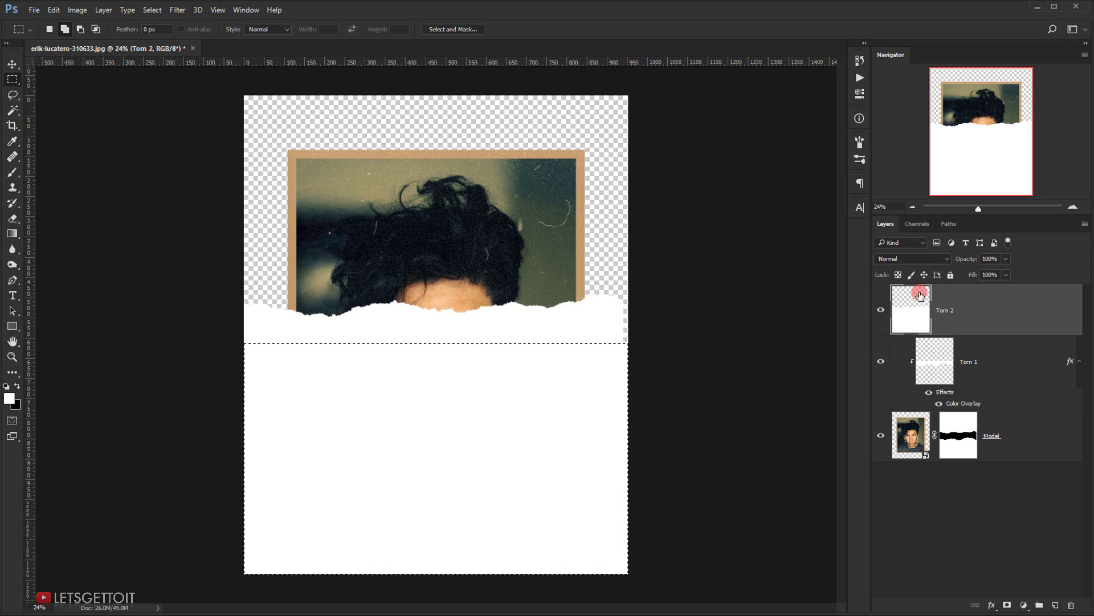
pyautogui.click(993, 310)
pyautogui.press('Delete')
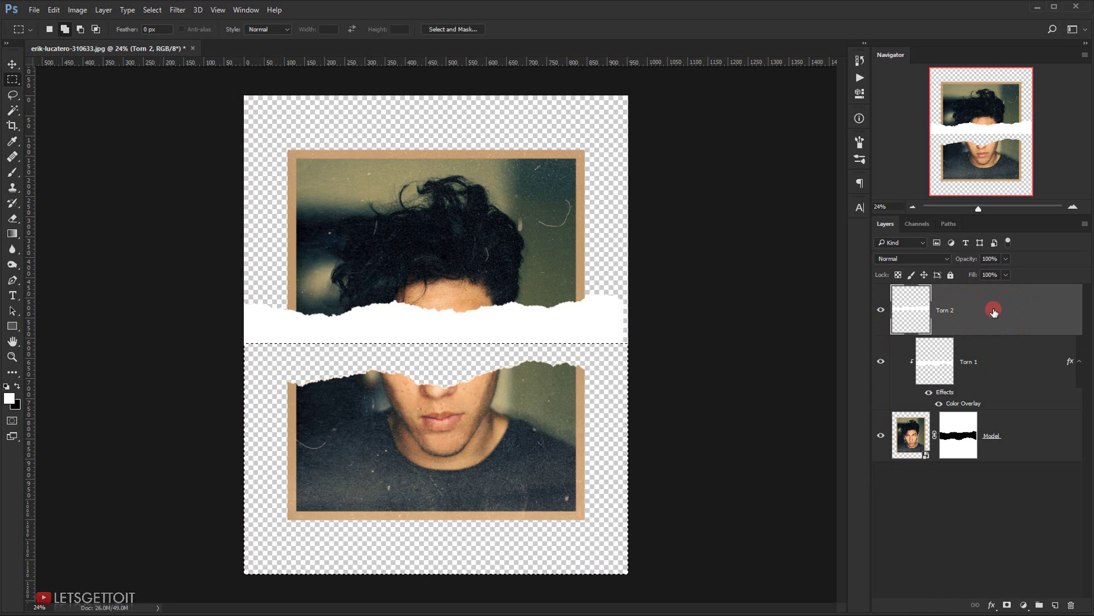
pyautogui.scroll(1, 365, 257)
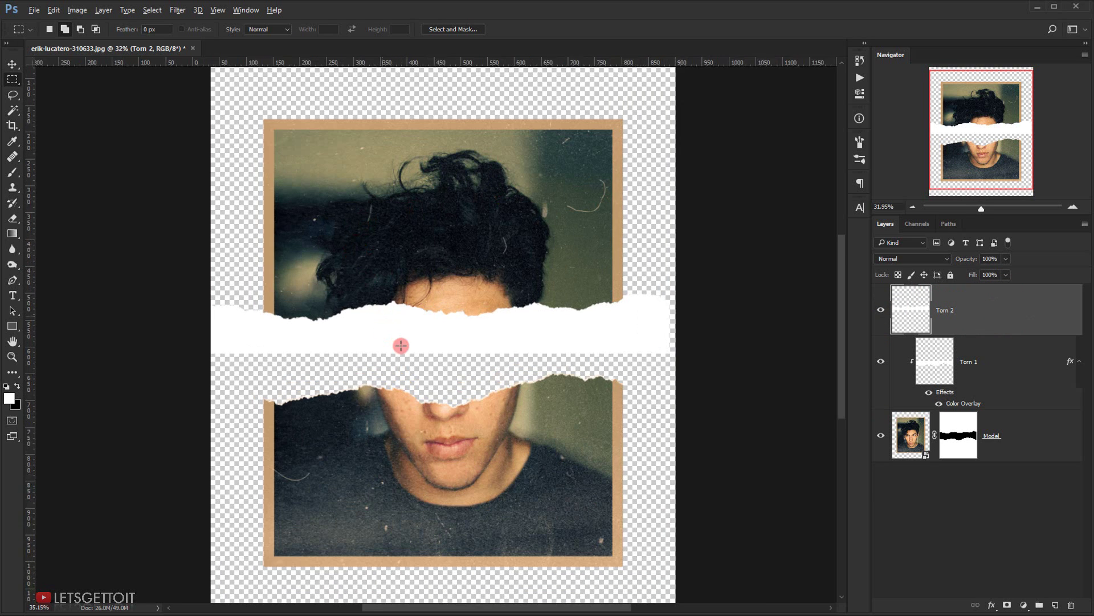
pyautogui.scroll(3, 399, 343)
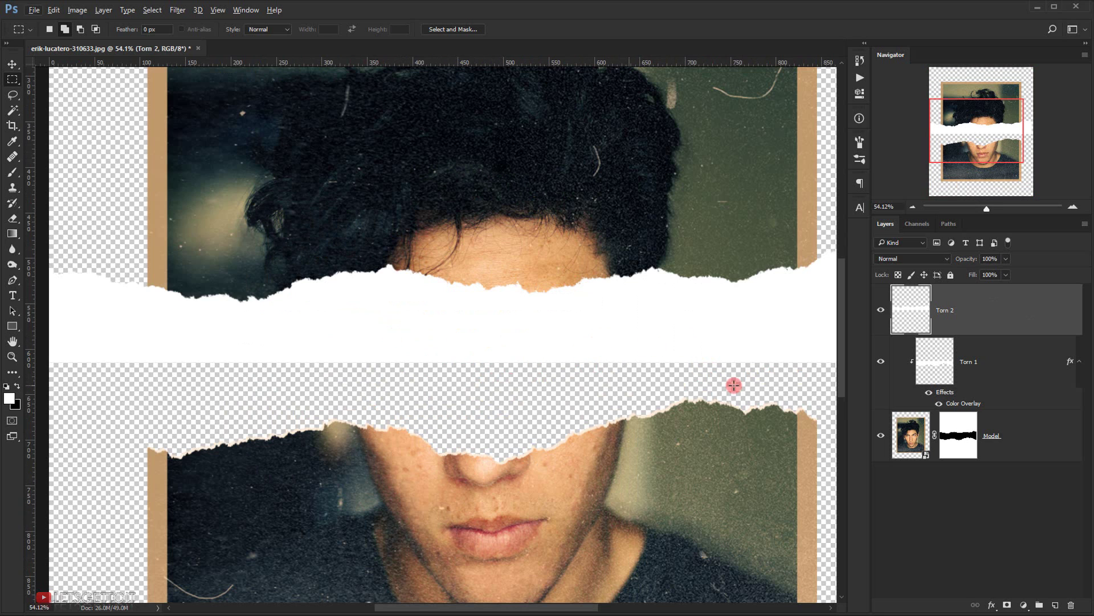
# - Clip the Torn 2 layer to the Model layer with a clipping mask, with the Move tool active
pyautogui.scroll(-2, 460, 328)
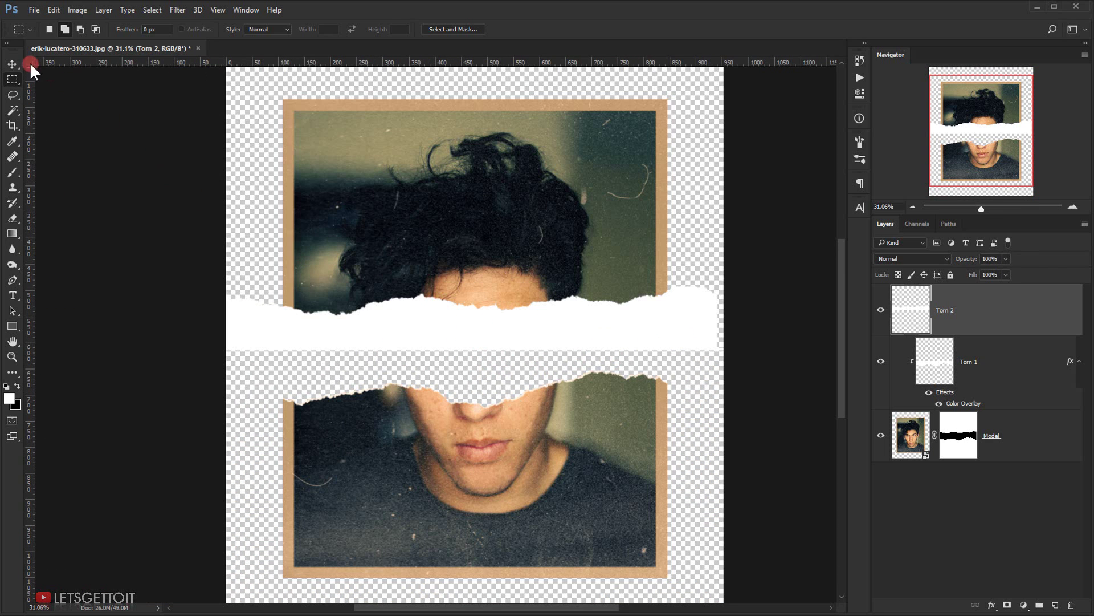
pyautogui.click(12, 64)
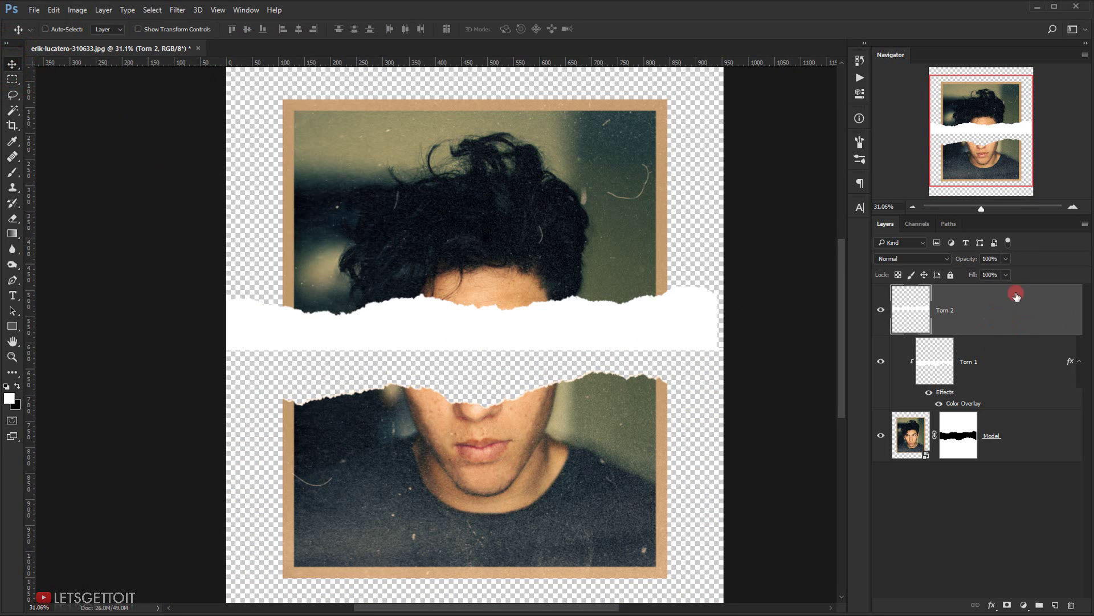
pyautogui.keyDown('alt'); pyautogui.click(1027, 333); pyautogui.keyUp('alt')
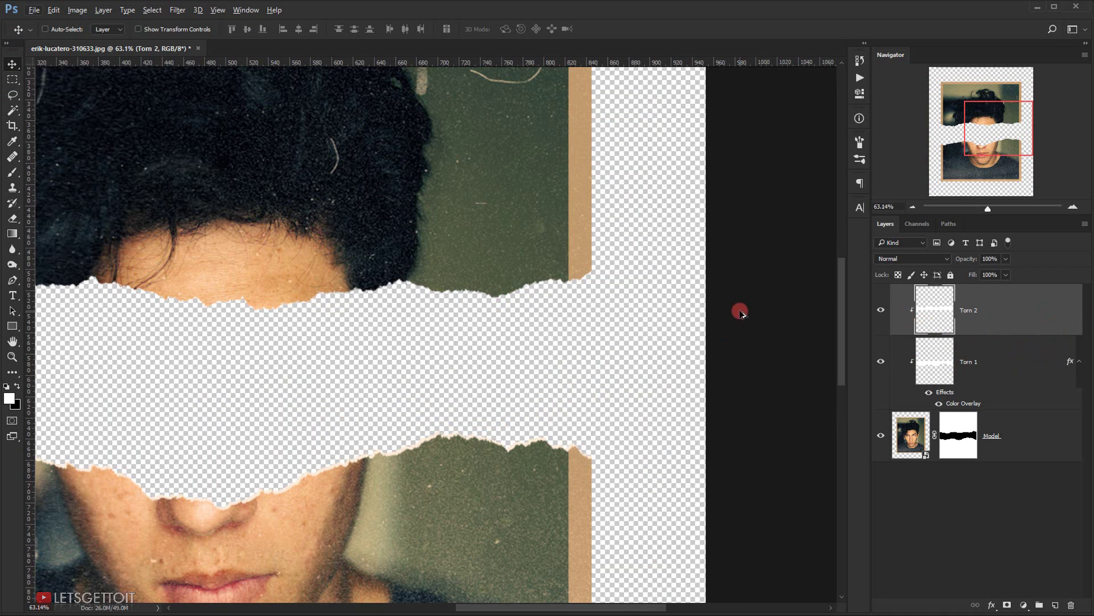
# - Nudge the Torn 2 layer slightly up with the Move tool to expose a white paper edge along the upper tear
pyautogui.scroll(2, 740, 313)
pyautogui.moveTo(264, 374); pyautogui.dragTo(476, 369)
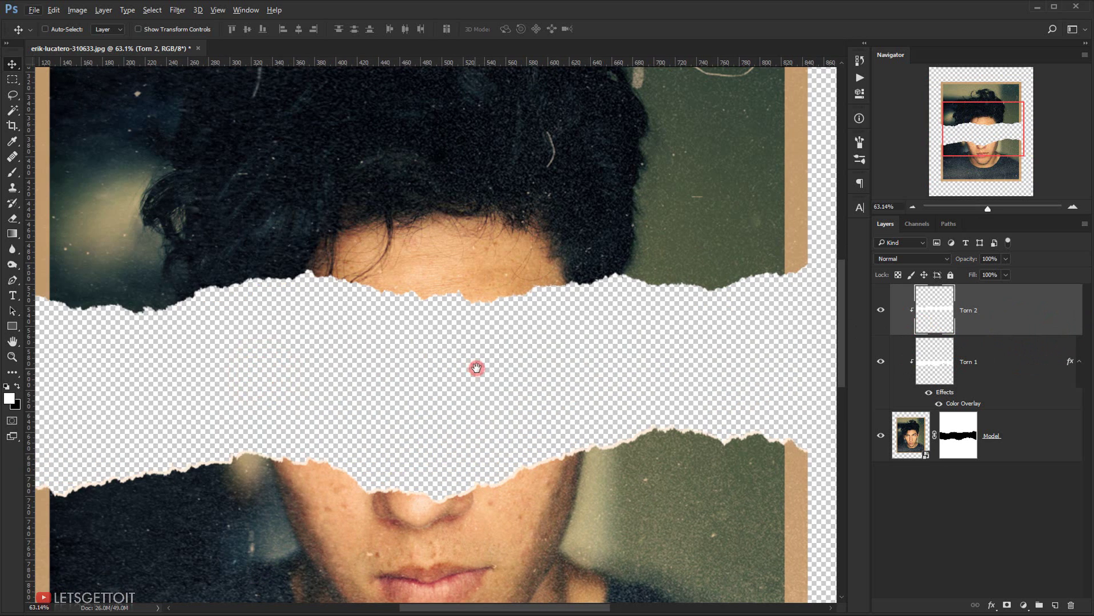
pyautogui.moveTo(247, 293); pyautogui.dragTo(303, 294)
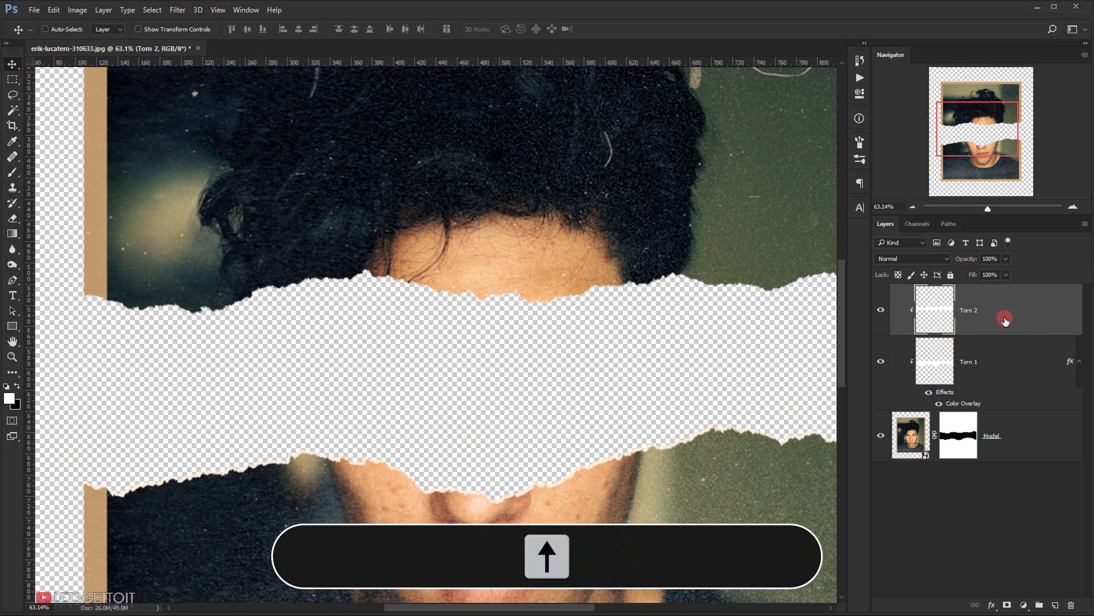
pyautogui.press('Up')
pyautogui.press('Up')
pyautogui.press('Up')
pyautogui.press('Up')
pyautogui.press('Up')
pyautogui.press('Up')
pyautogui.press('Up')
pyautogui.press('Up')
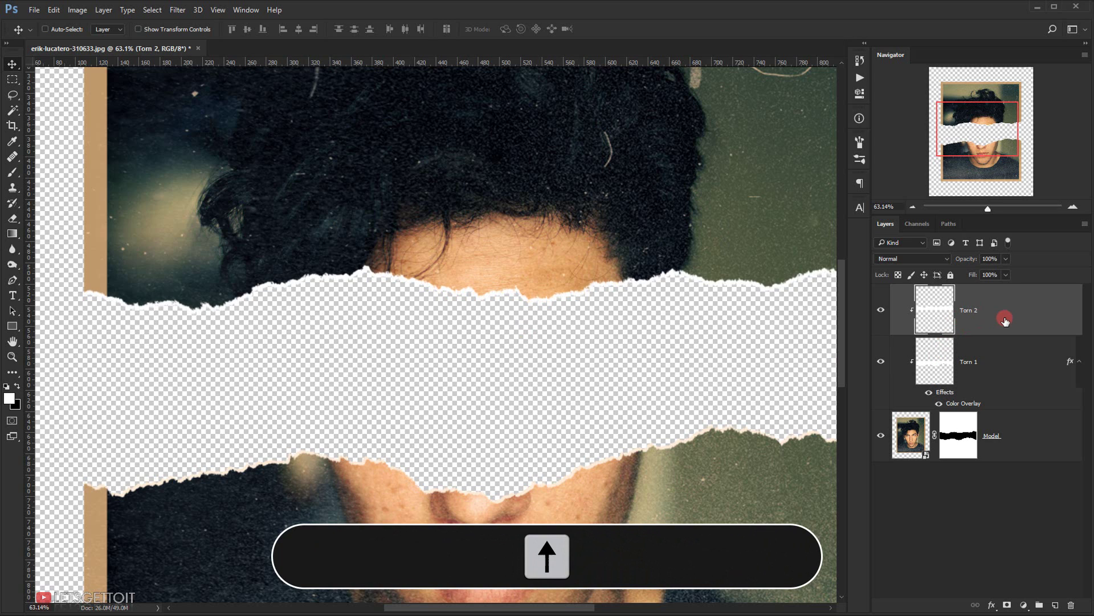
pyautogui.press('Up')
pyautogui.press('Up')
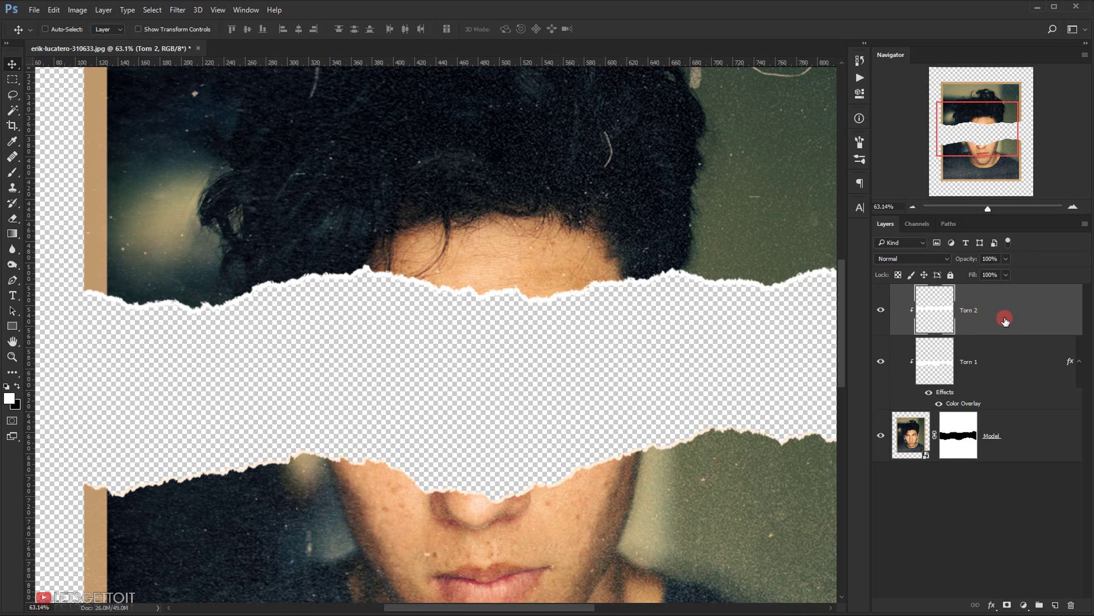
pyautogui.press('Up')
pyautogui.press('Up')
pyautogui.press('Up')
pyautogui.press('Up')
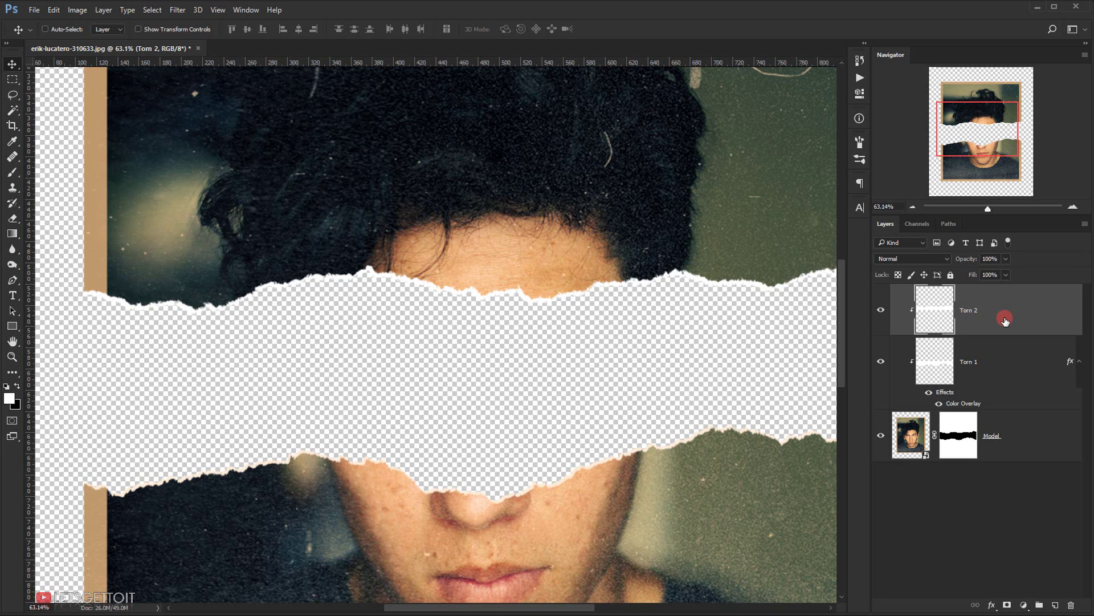
pyautogui.scroll(-3, 627, 378)
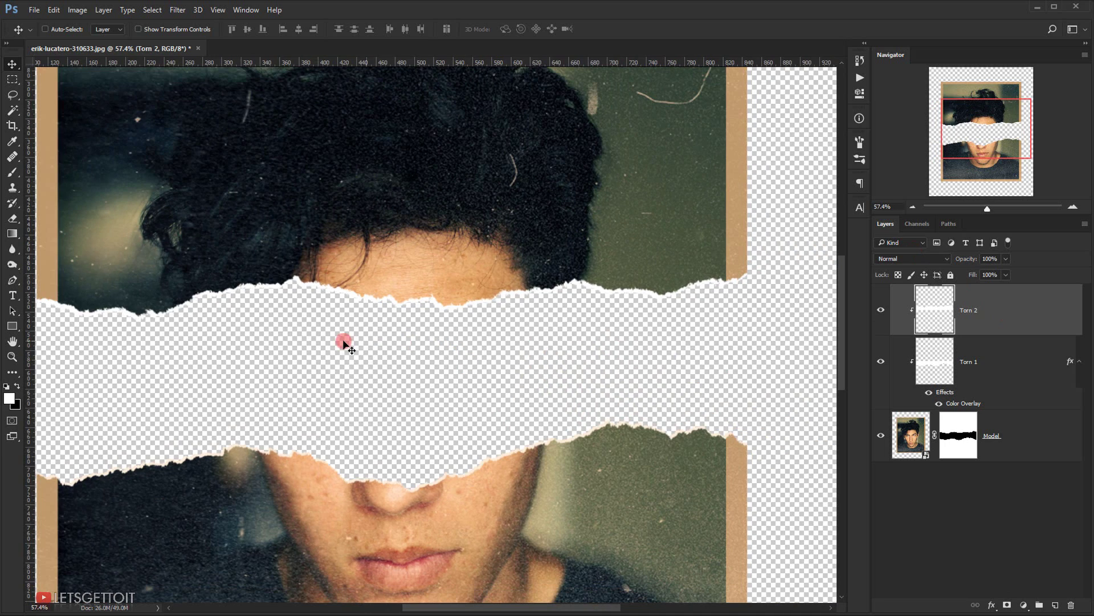
# - Copy the Color Overlay effect from the Torn 1 layer to Torn 2, and collapse the effects list of Torn 2
pyautogui.click(1074, 363)
pyautogui.moveTo(1069, 370); pyautogui.dragTo(1071, 312)
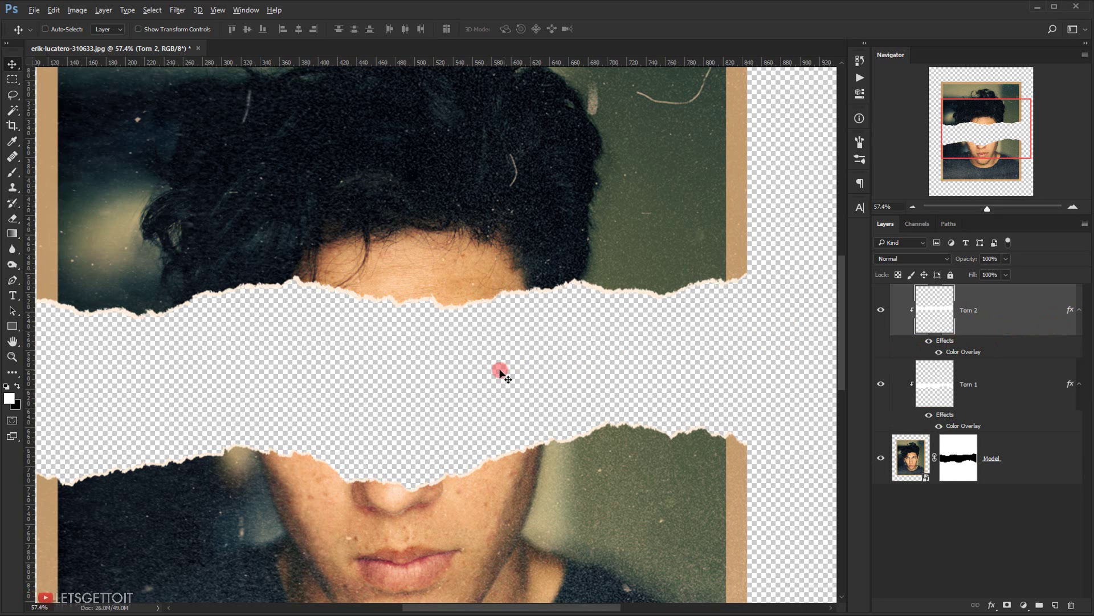
pyautogui.scroll(2, 533, 374)
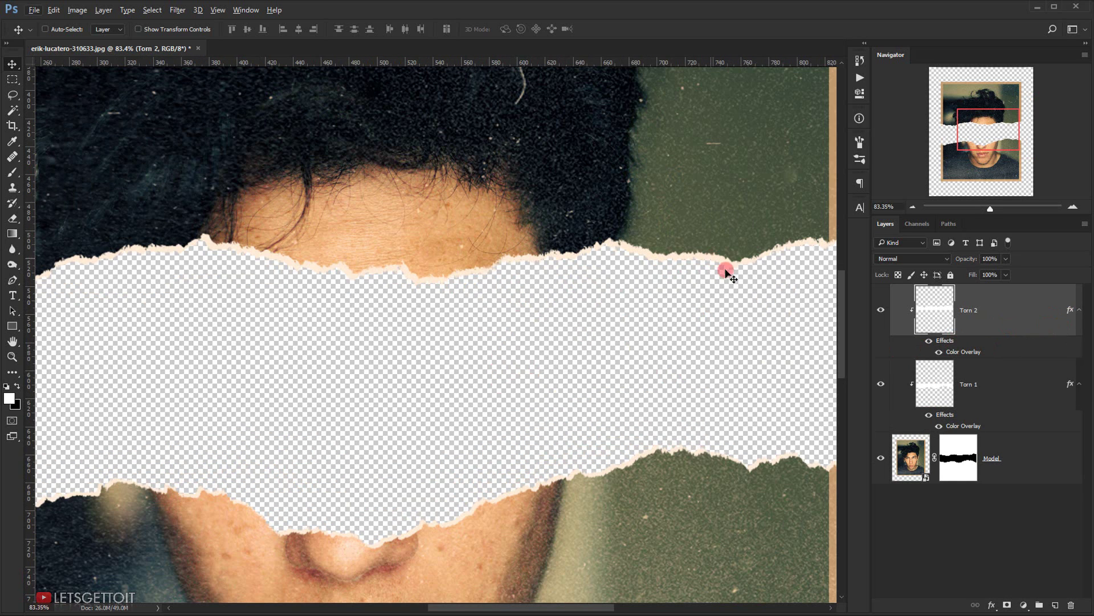
pyautogui.click(1080, 313)
pyautogui.hotkey('ctrl', '0')
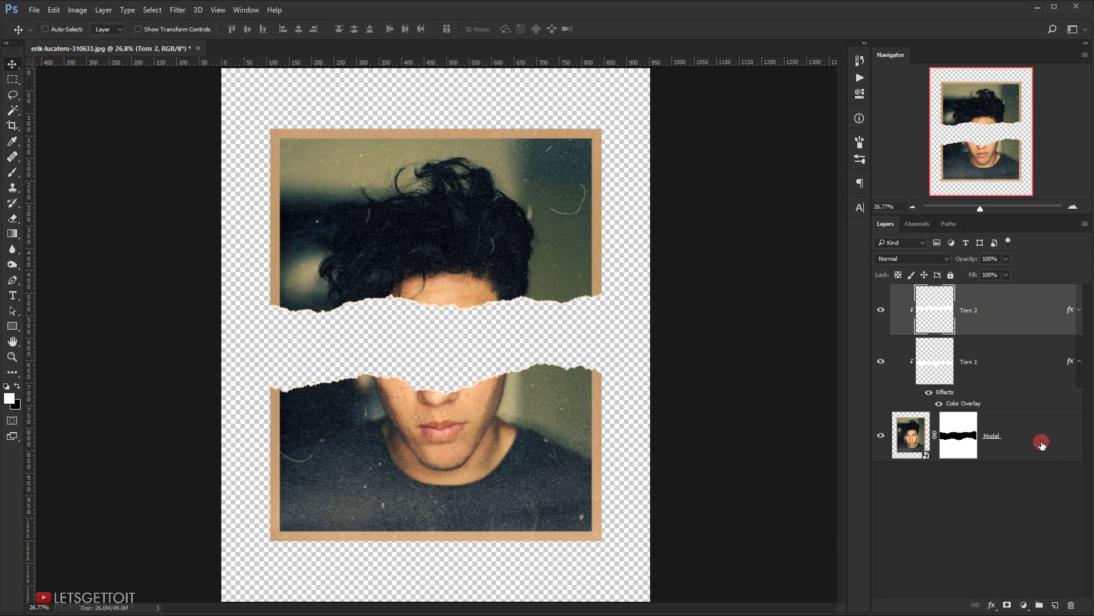
# - Add a Solid Color fill layer in blue #4c6885 and move it beneath the Model layer as the background
pyautogui.click(1024, 607)
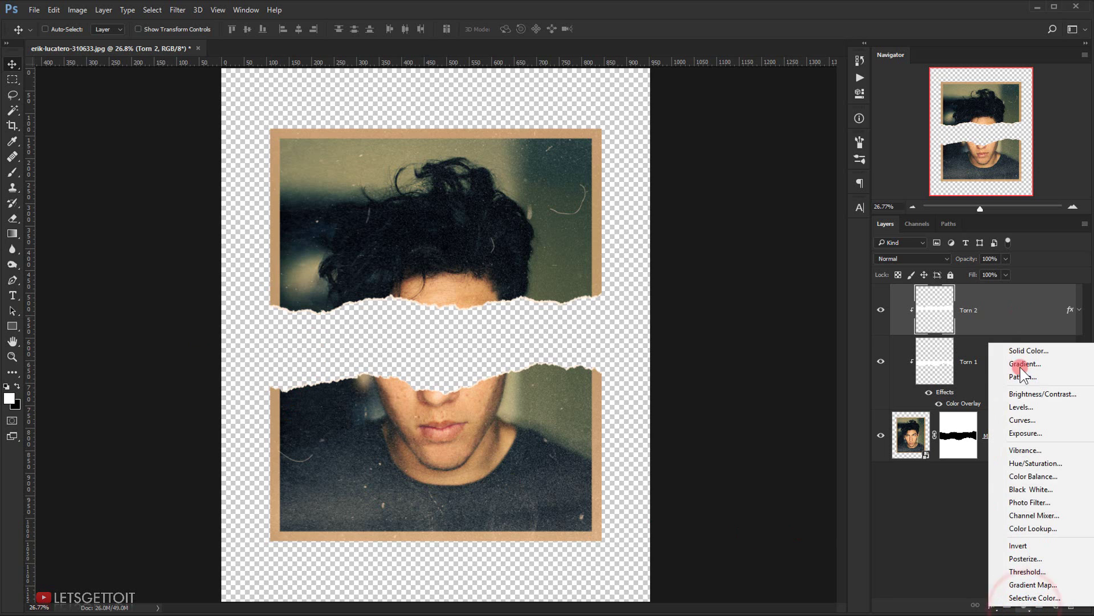
pyautogui.click(1019, 348)
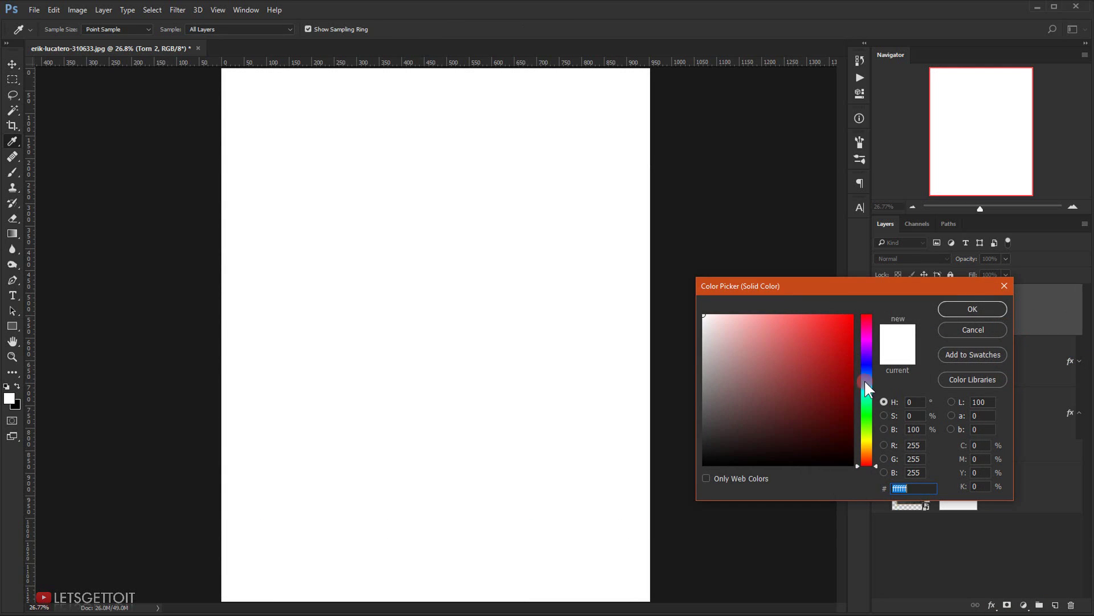
pyautogui.moveTo(865, 361); pyautogui.dragTo(867, 382)
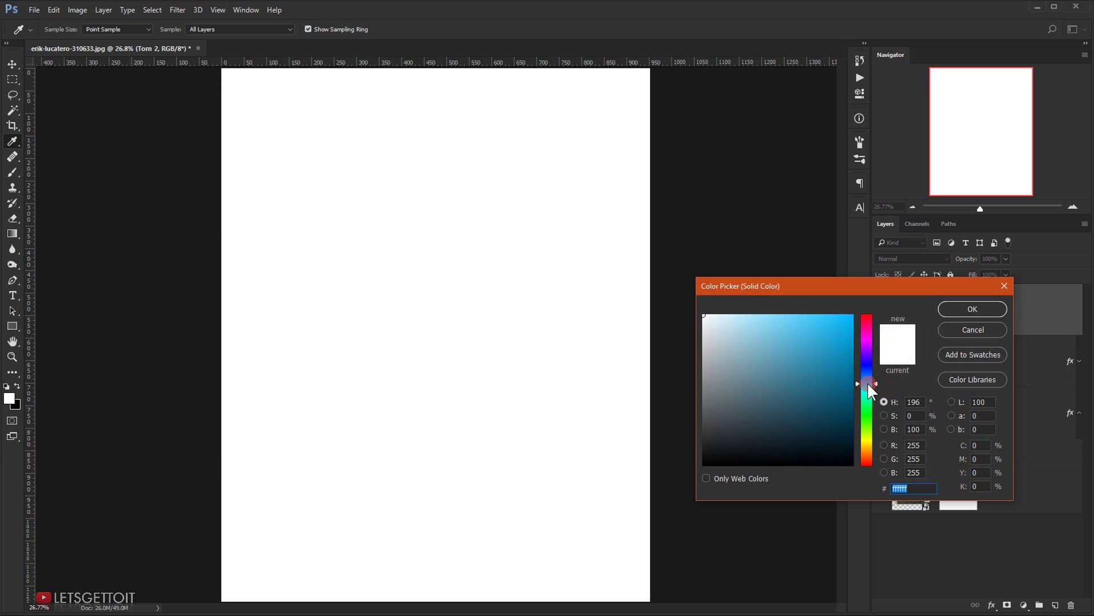
pyautogui.click(762, 375)
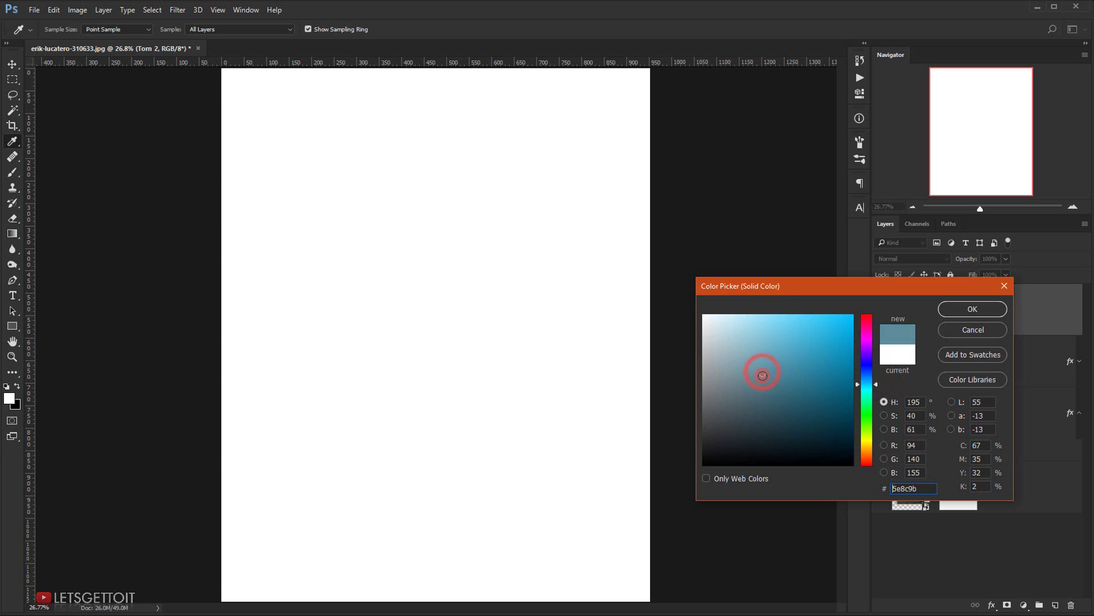
pyautogui.moveTo(869, 386); pyautogui.dragTo(867, 381)
pyautogui.click(769, 371)
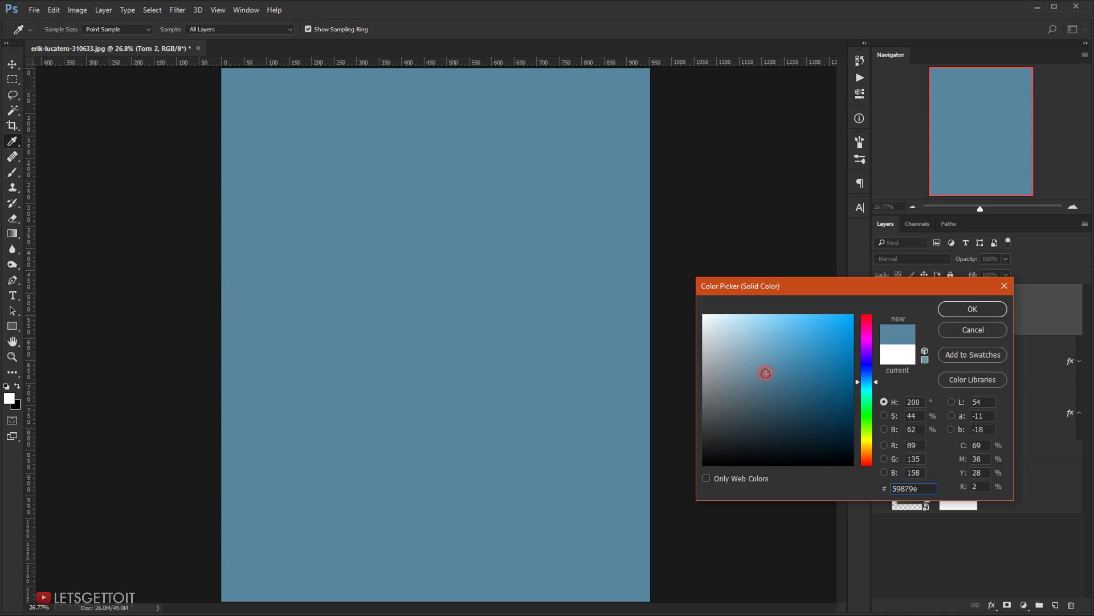
pyautogui.click(762, 376)
pyautogui.click(856, 380)
pyautogui.click(768, 387)
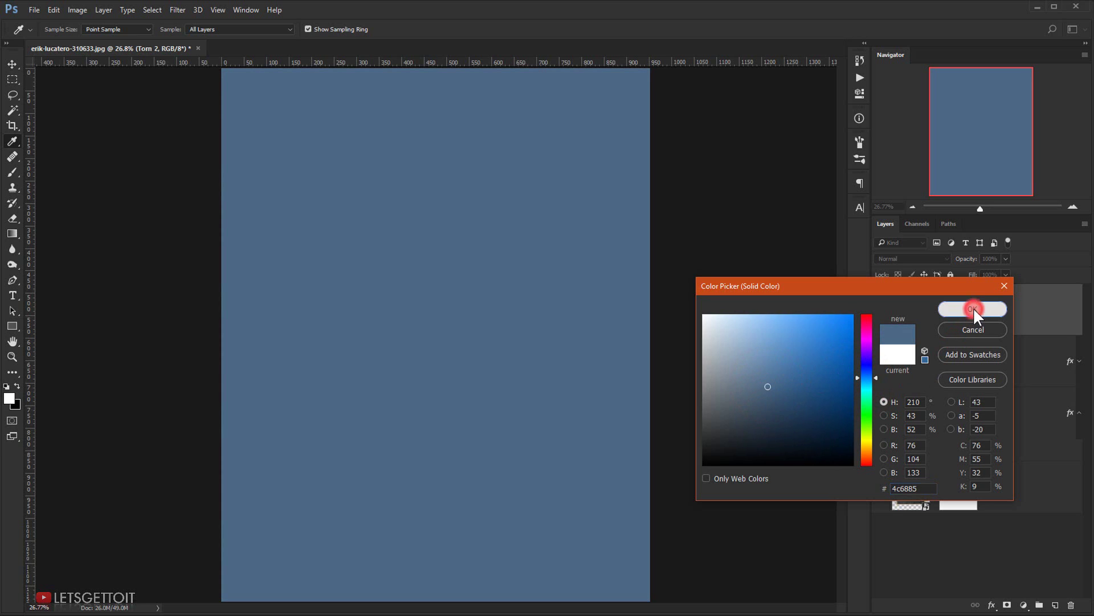
pyautogui.click(973, 309)
pyautogui.click(1038, 314)
pyautogui.moveTo(1037, 311); pyautogui.dragTo(1053, 493)
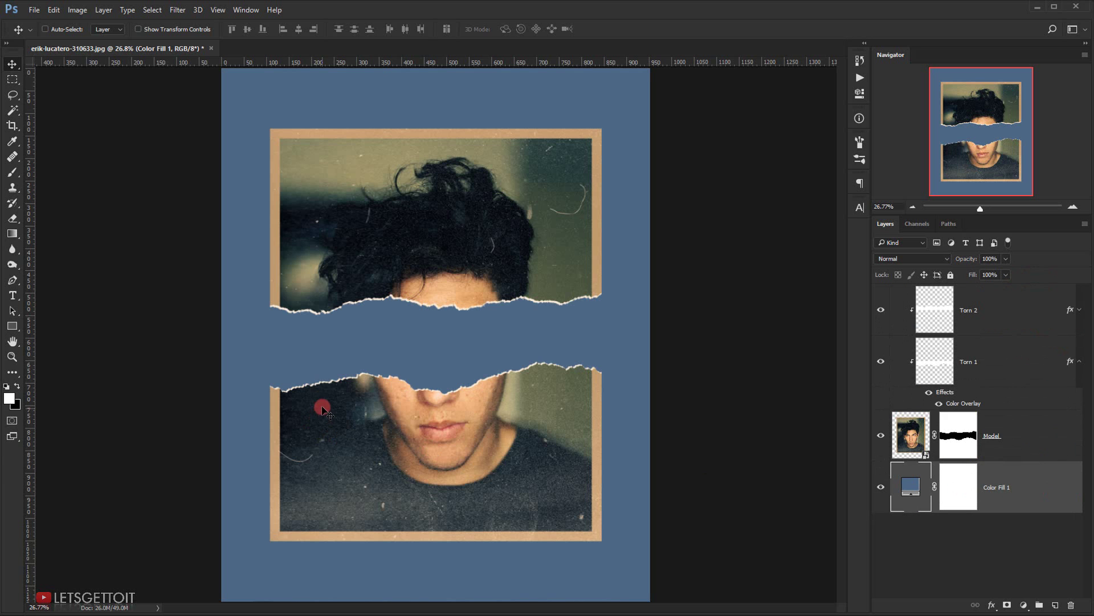
# - Examine the torn edges and the whole composition against the blue background at different magnifications
pyautogui.click(341, 386)
pyautogui.scroll(-1, 437, 385)
pyautogui.scroll(3, 386, 359)
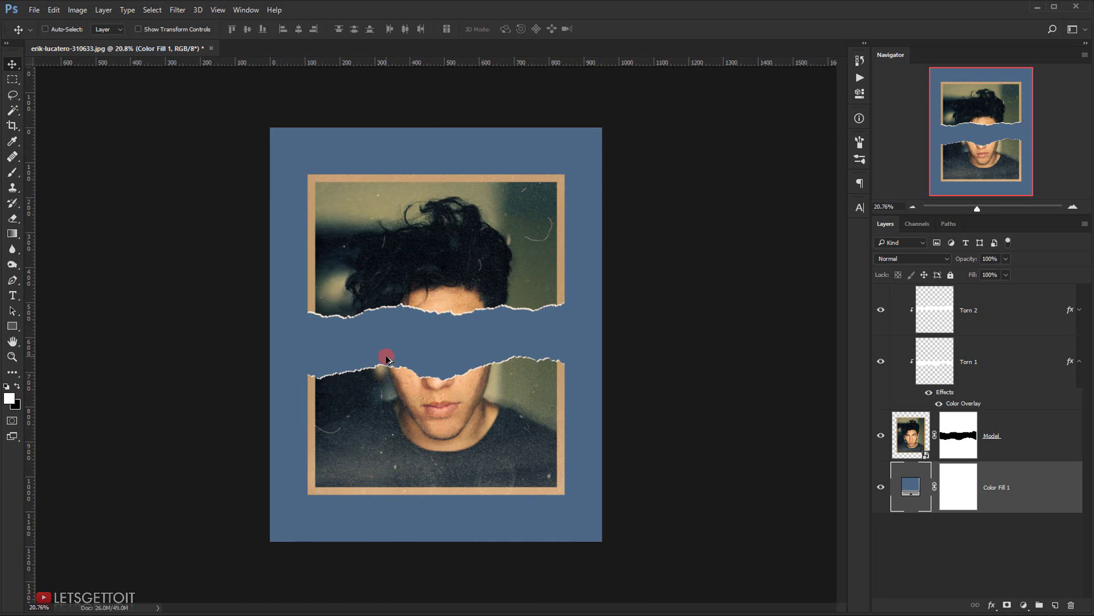
pyautogui.scroll(-2, 378, 336)
pyautogui.scroll(3, 423, 310)
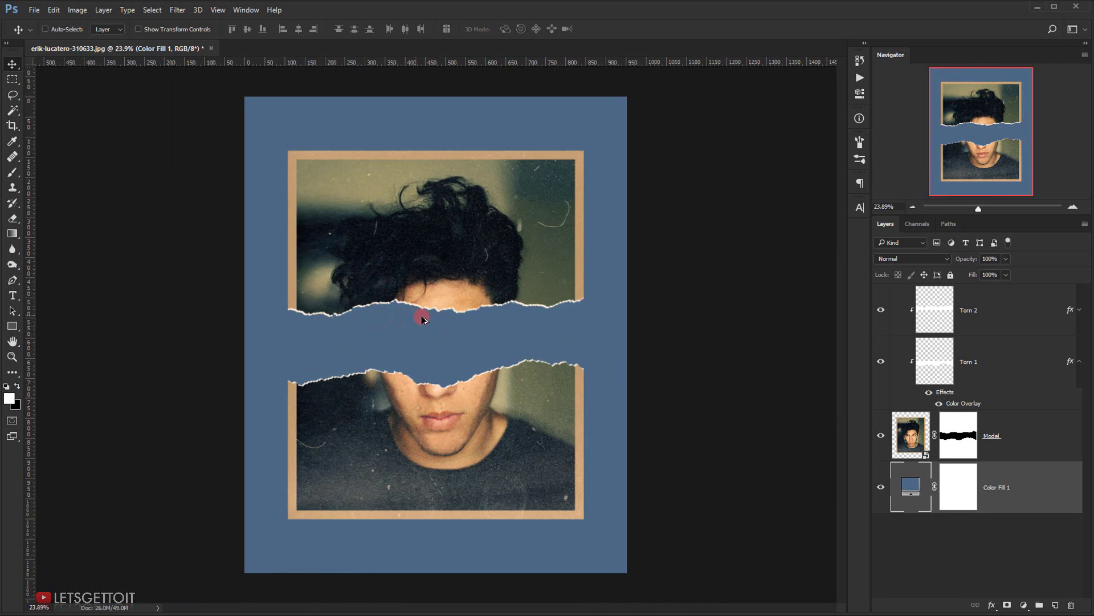
pyautogui.scroll(3, 354, 337)
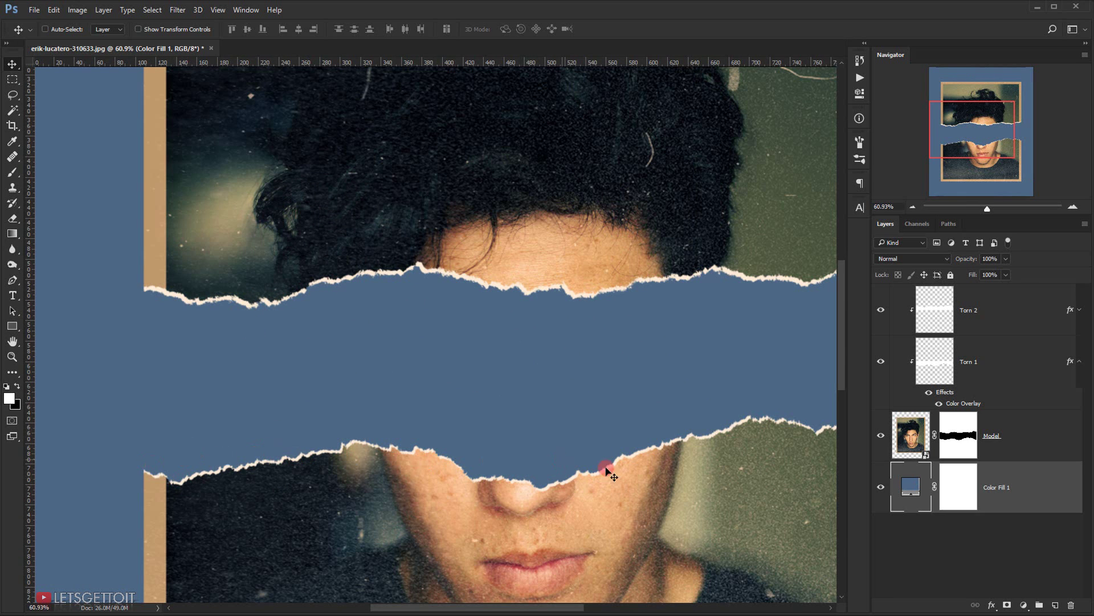
pyautogui.scroll(-3, 647, 435)
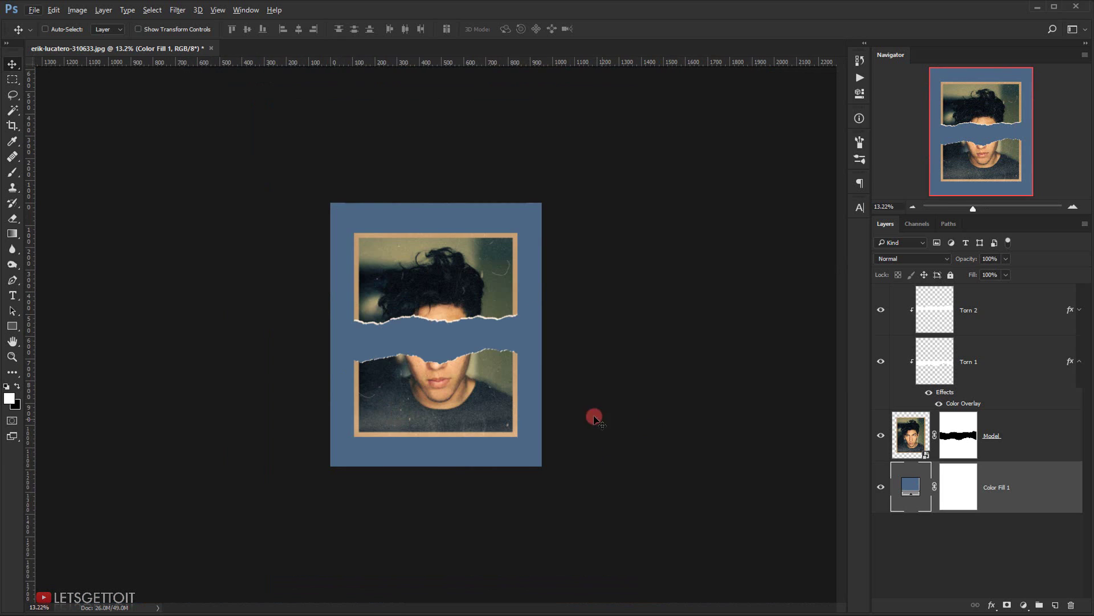
pyautogui.scroll(2, 432, 362)
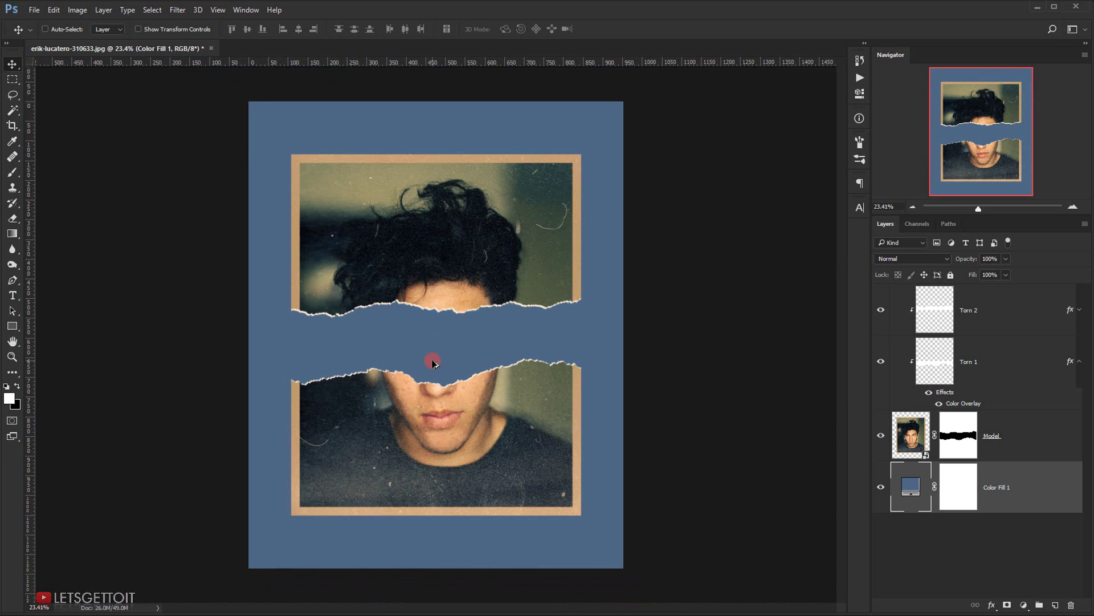
# - Change the background fill layer's color to a lighter grayish blue, #688a9a
pyautogui.doubleClick(899, 488)
pyautogui.moveTo(774, 380); pyautogui.dragTo(752, 374)
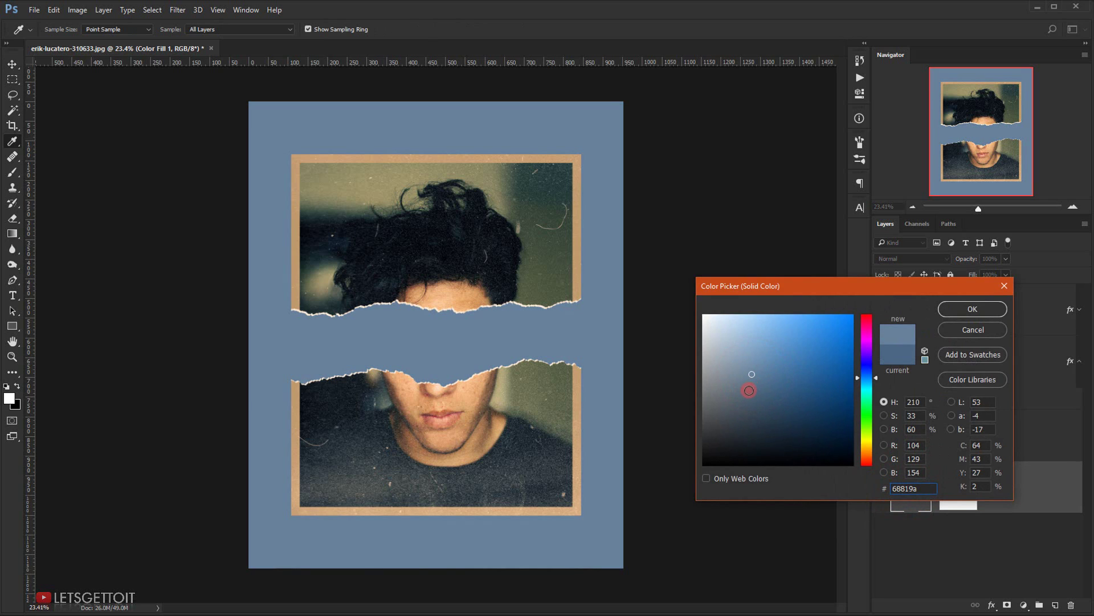
pyautogui.moveTo(861, 381); pyautogui.dragTo(868, 381)
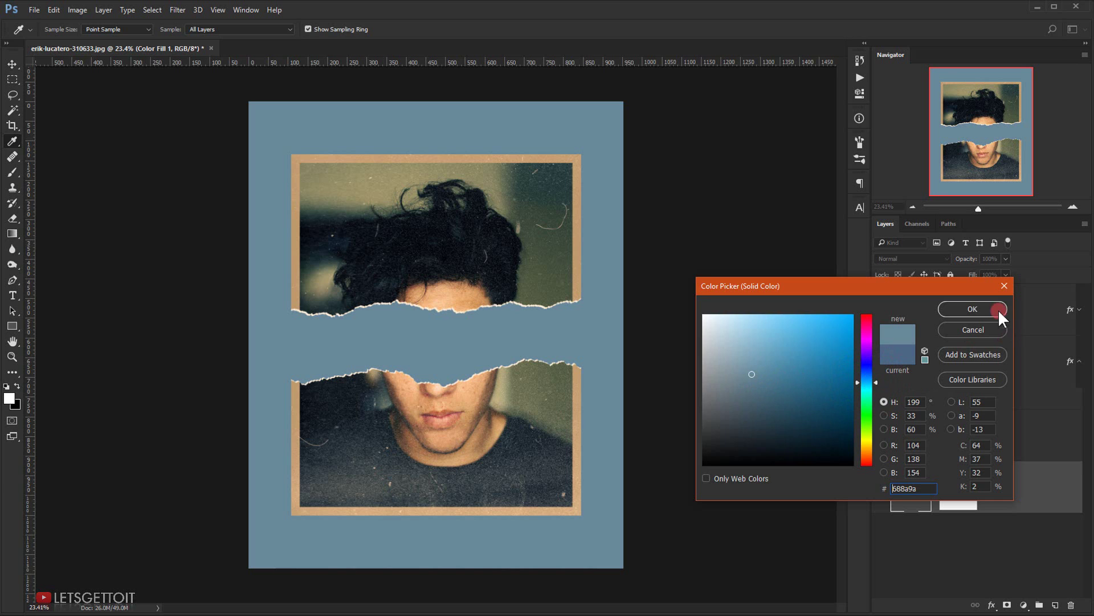
pyautogui.click(973, 309)
pyautogui.click(380, 355)
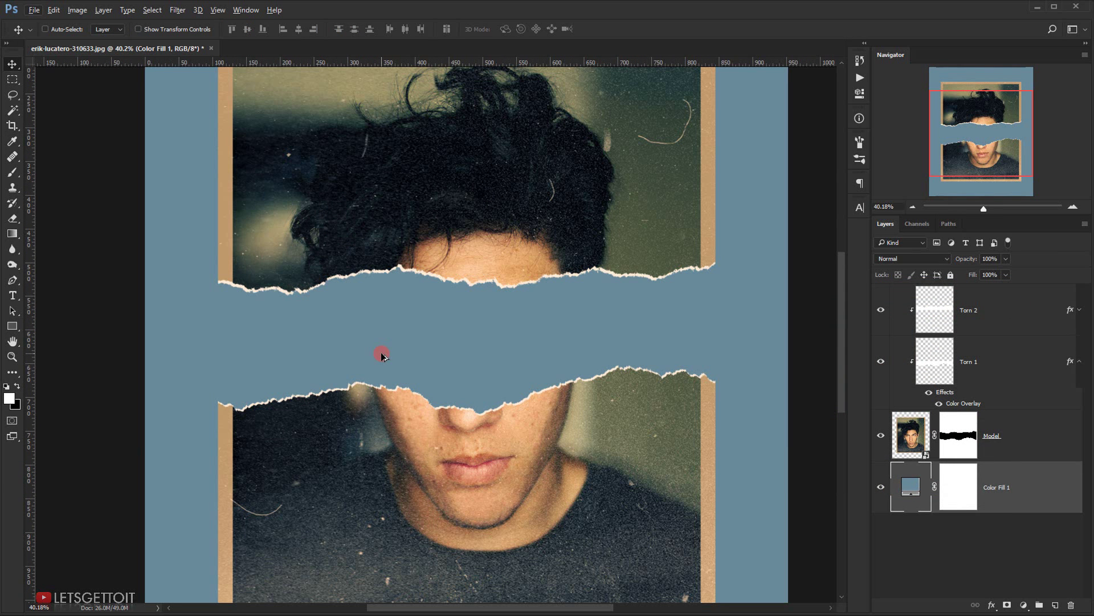
pyautogui.scroll(-2, 381, 355)
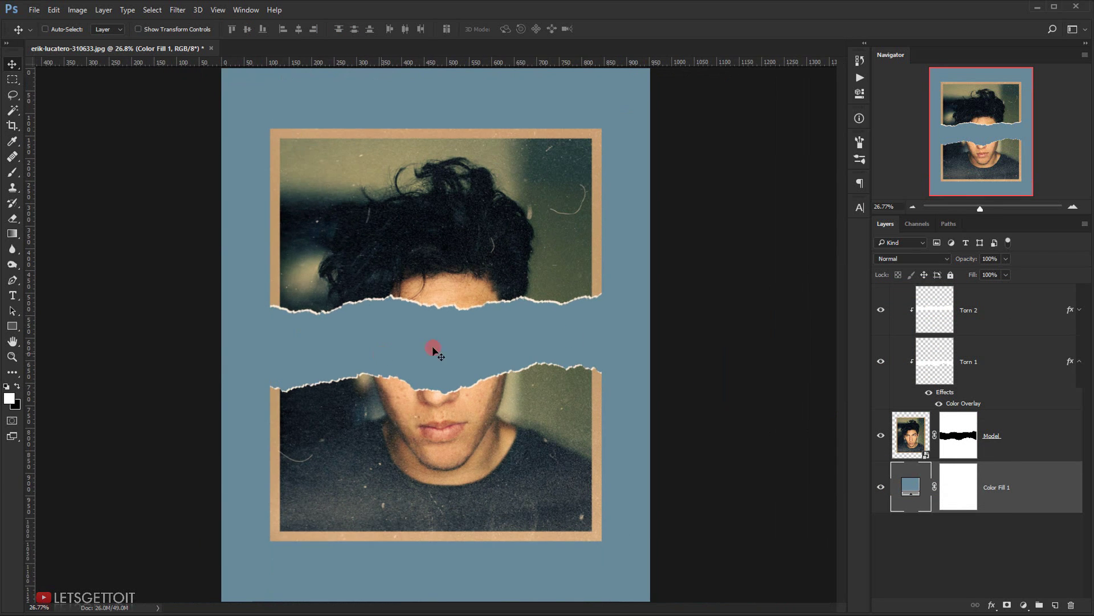
# - Add a Drop Shadow to the Model layer with 54% opacity, 7 px distance and 46 px size
pyautogui.click(1049, 438)
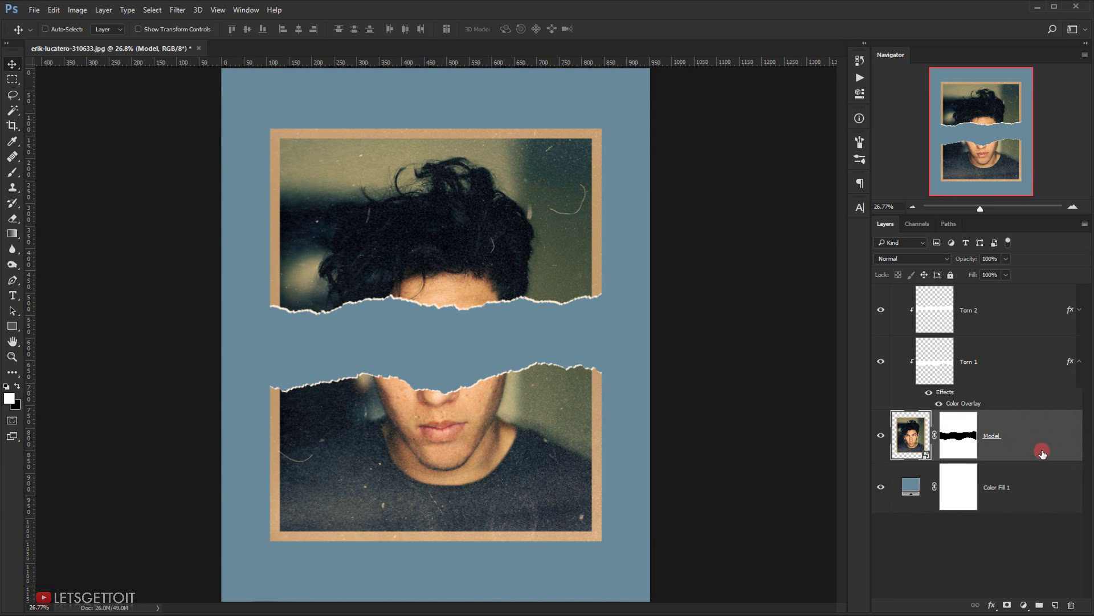
pyautogui.doubleClick(1070, 438)
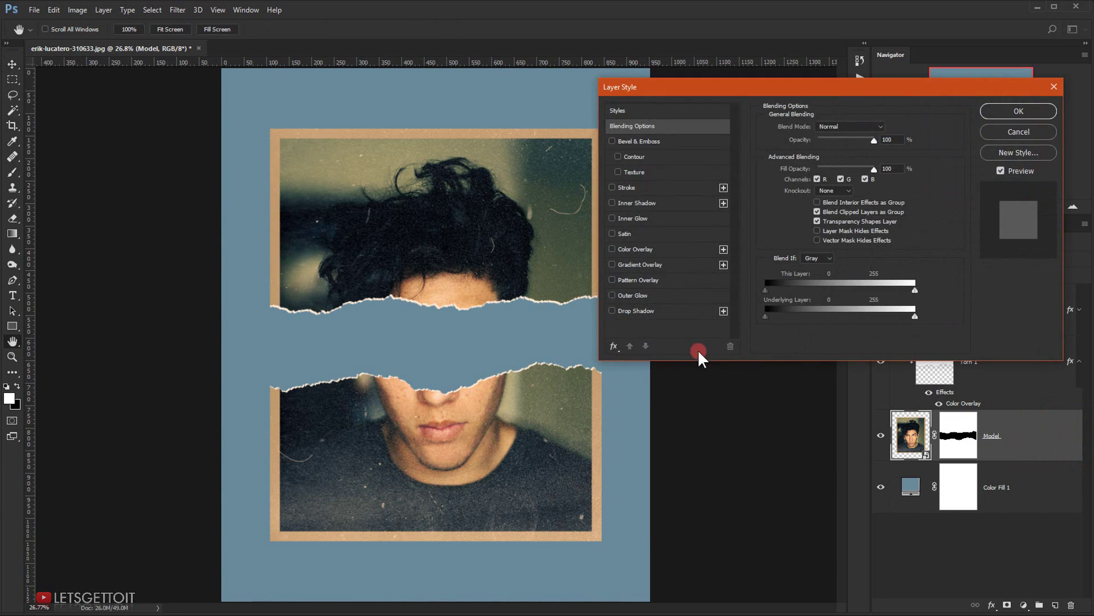
pyautogui.click(643, 311)
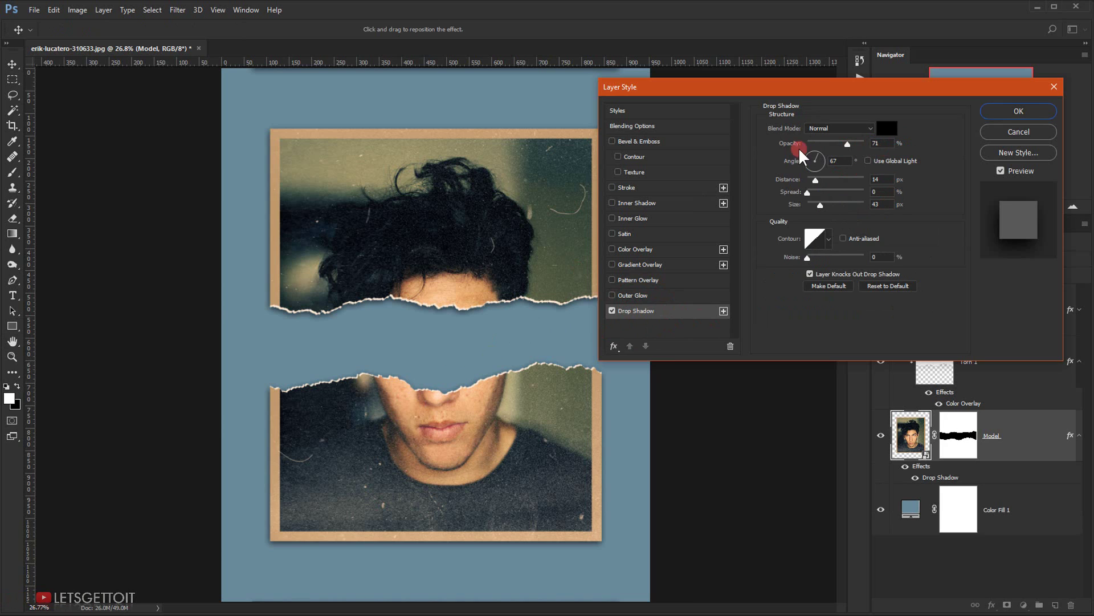
pyautogui.click(819, 205)
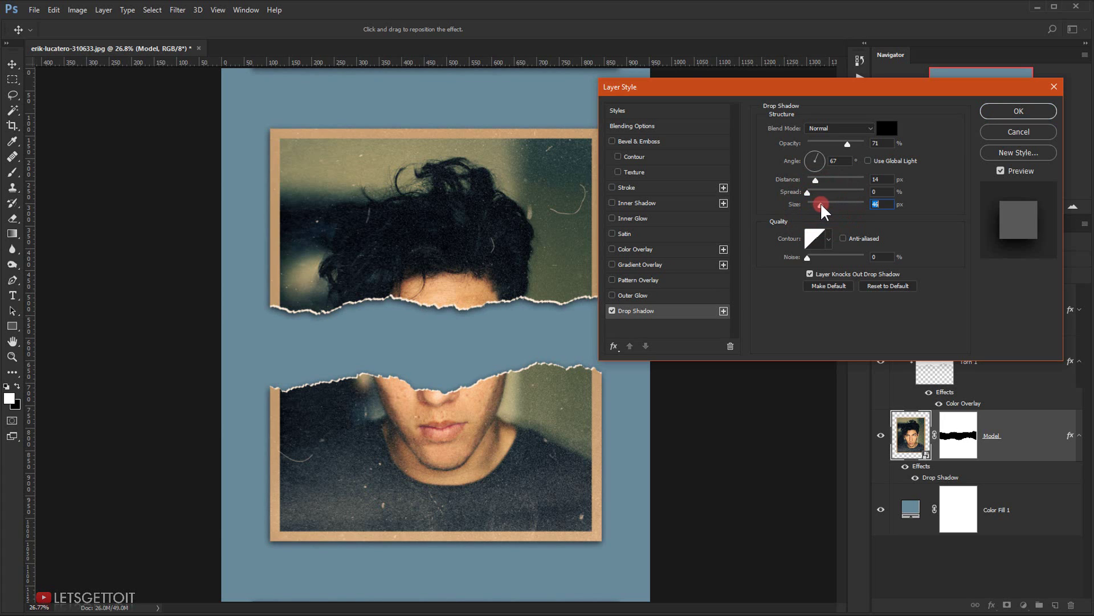
pyautogui.click(817, 190)
pyautogui.moveTo(816, 184); pyautogui.dragTo(814, 183)
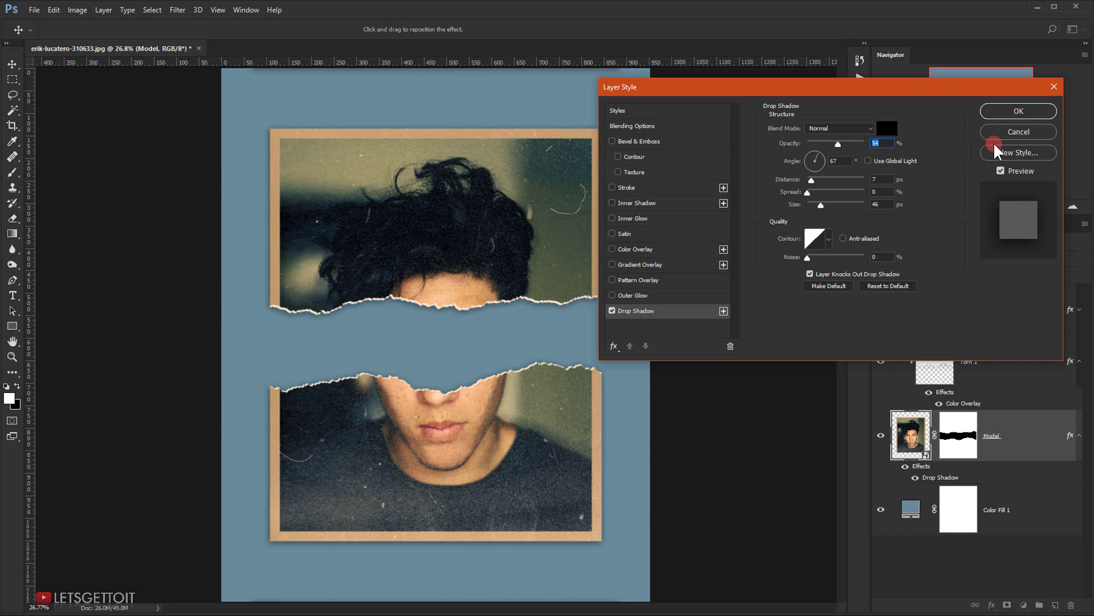
pyautogui.click(1019, 112)
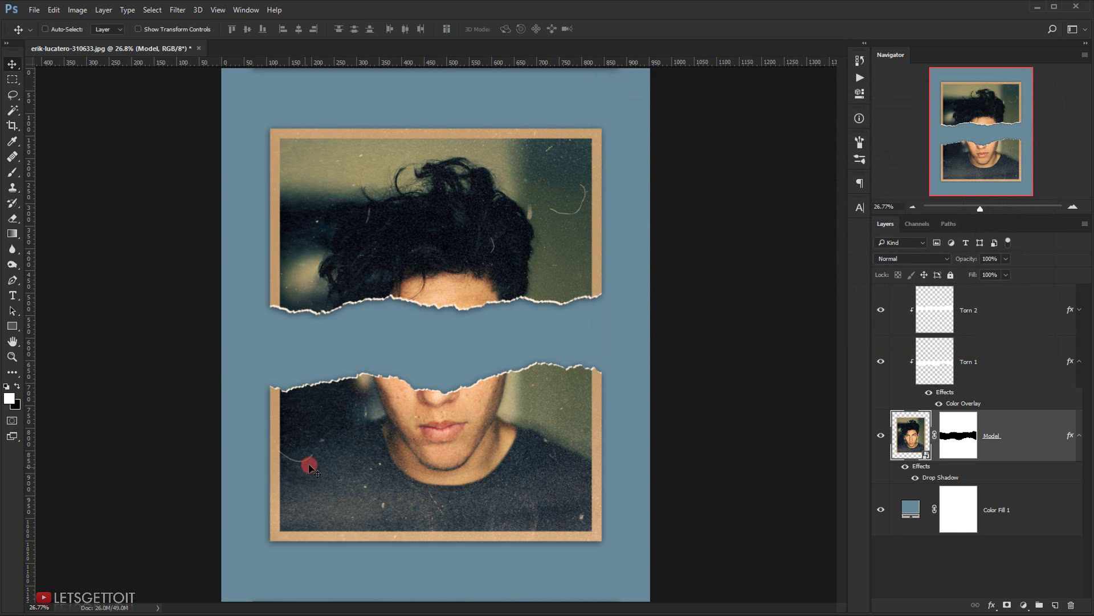
# - Pick the darker beige #ead8b8 for the Color Overlay of the Torn 1 layer
pyautogui.hotkey('ctrl', '-')
pyautogui.scroll(4, 400, 342)
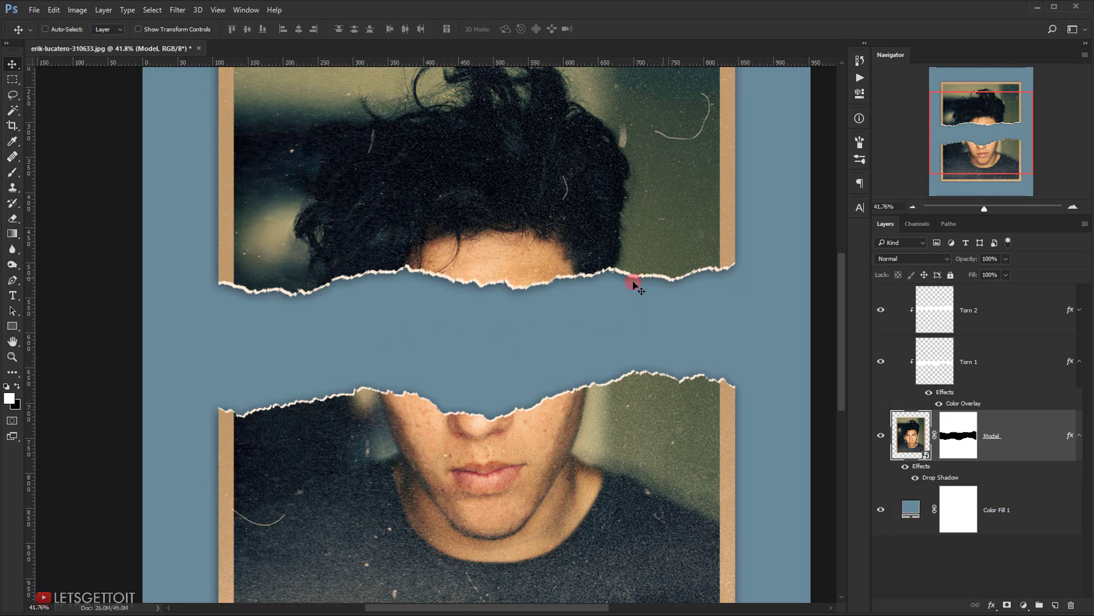
pyautogui.doubleClick(965, 404)
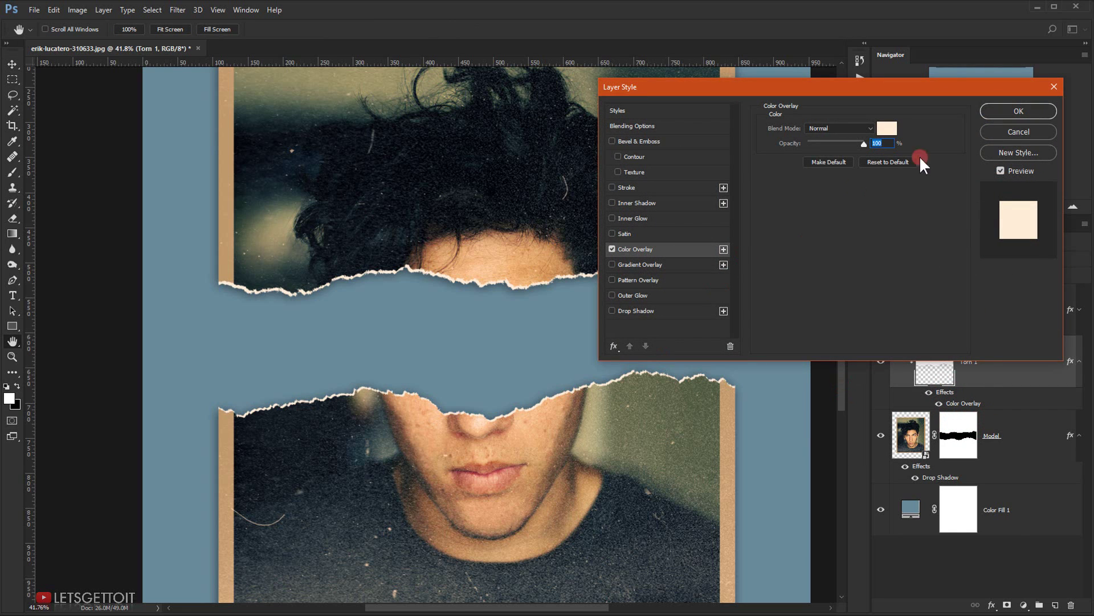
pyautogui.click(887, 130)
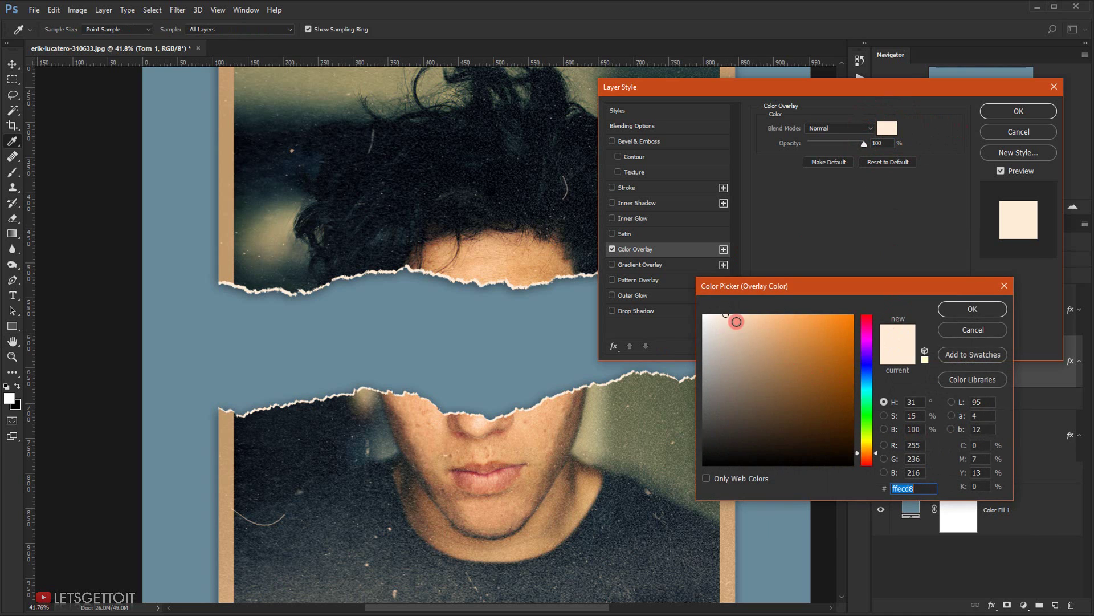
pyautogui.click(731, 320)
pyautogui.moveTo(732, 321); pyautogui.dragTo(735, 322)
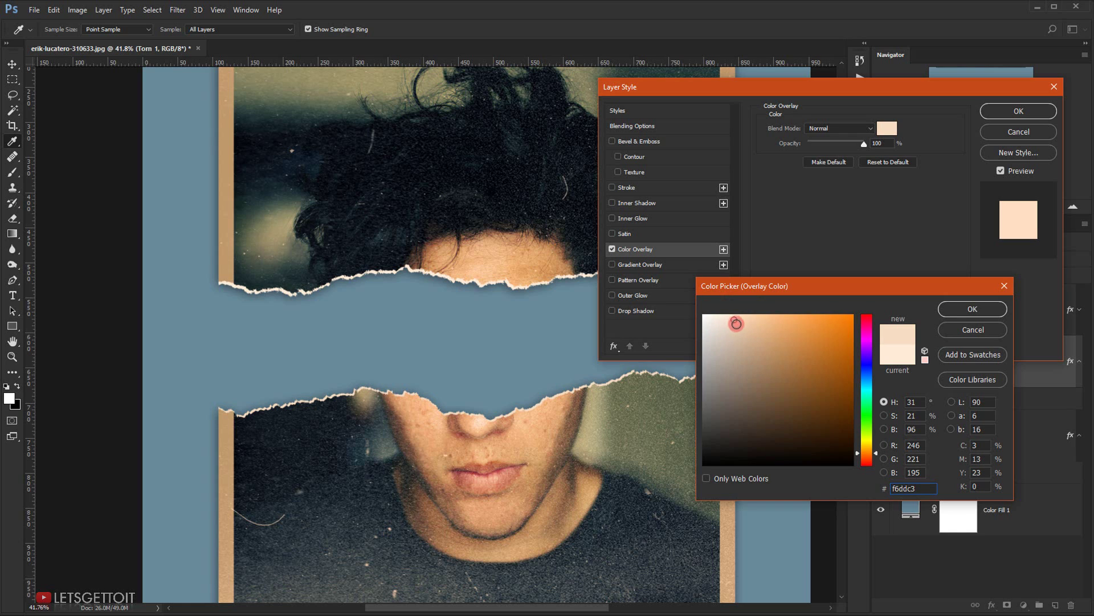
pyautogui.click(869, 449)
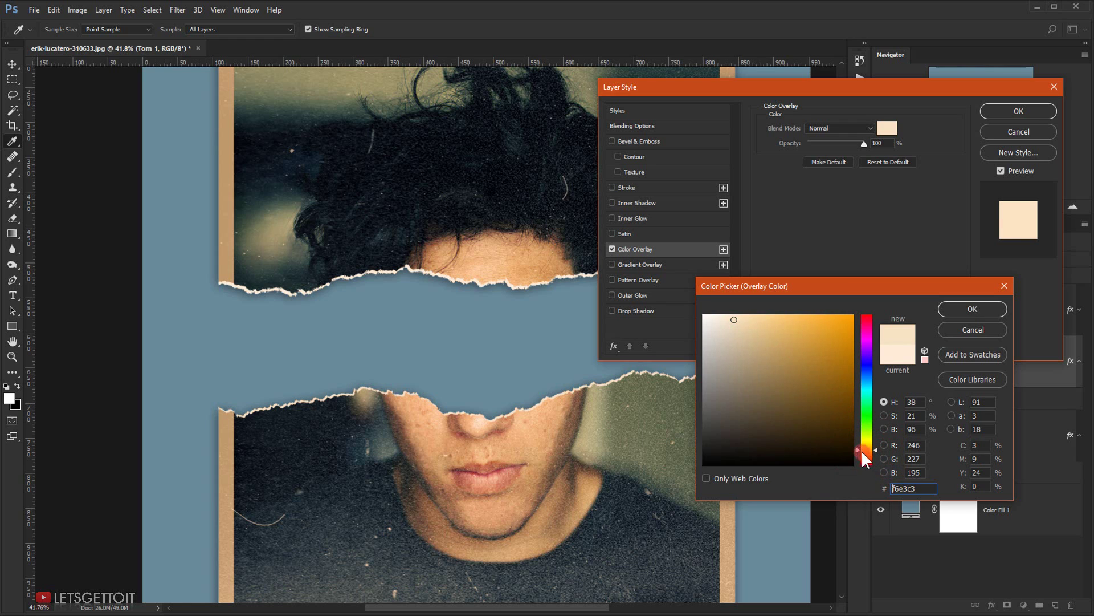
pyautogui.click(735, 327)
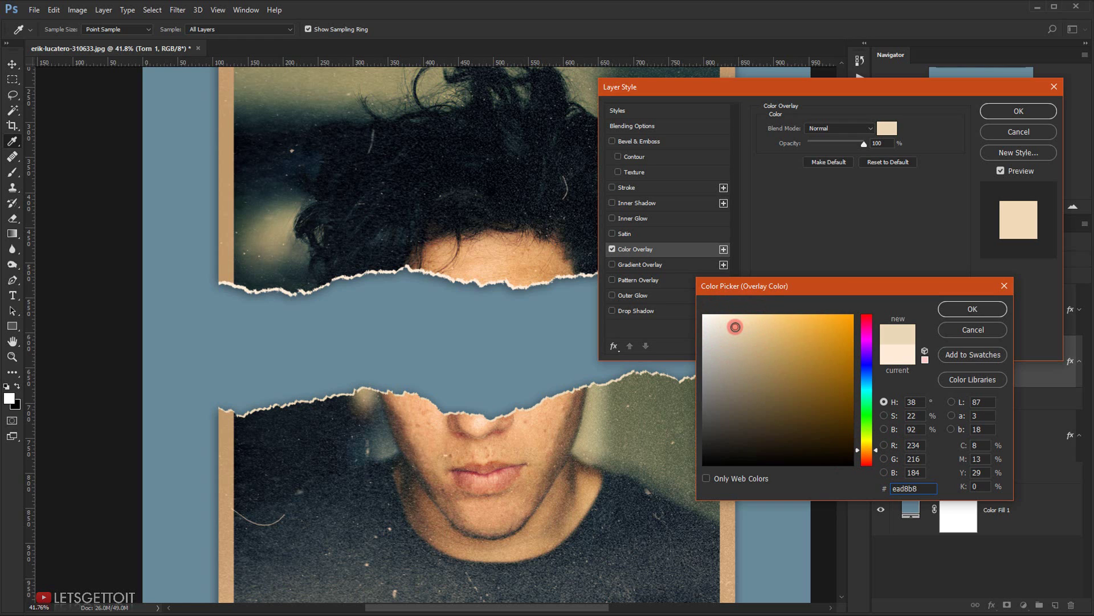
# - Copy the hex code of the beige overlay color and apply the layer style to Torn 1
pyautogui.click(924, 489)
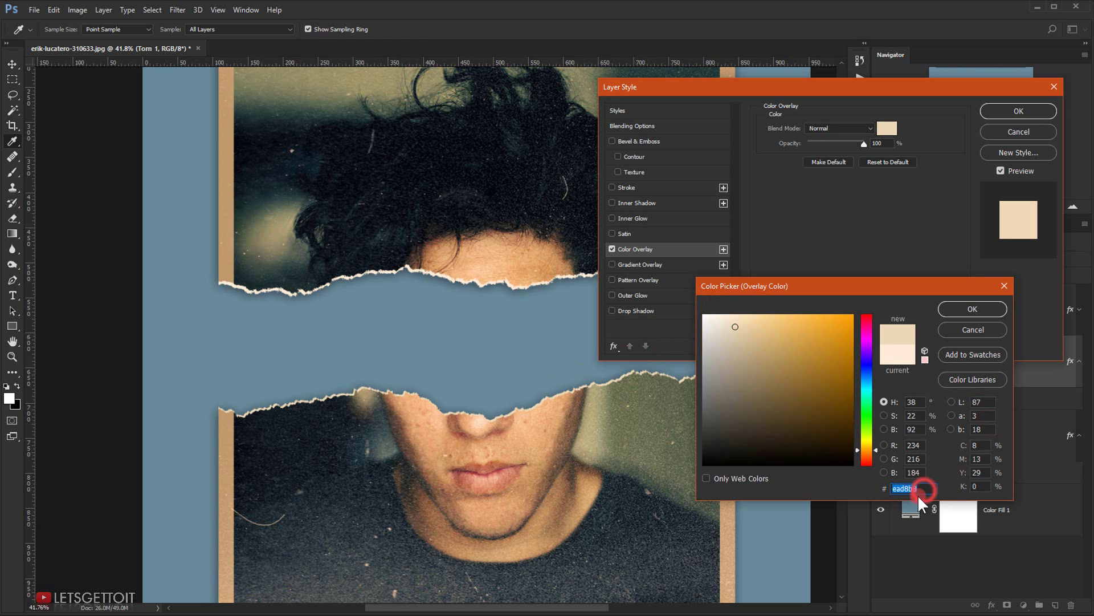
pyautogui.rightClick(922, 489)
pyautogui.click(971, 364)
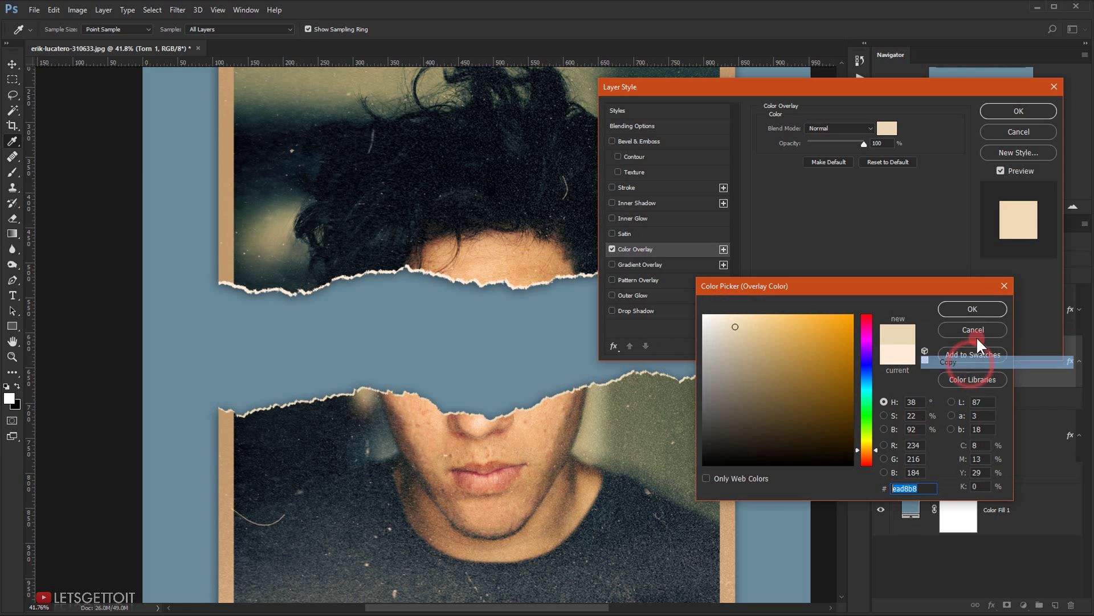
pyautogui.click(975, 308)
pyautogui.click(1039, 110)
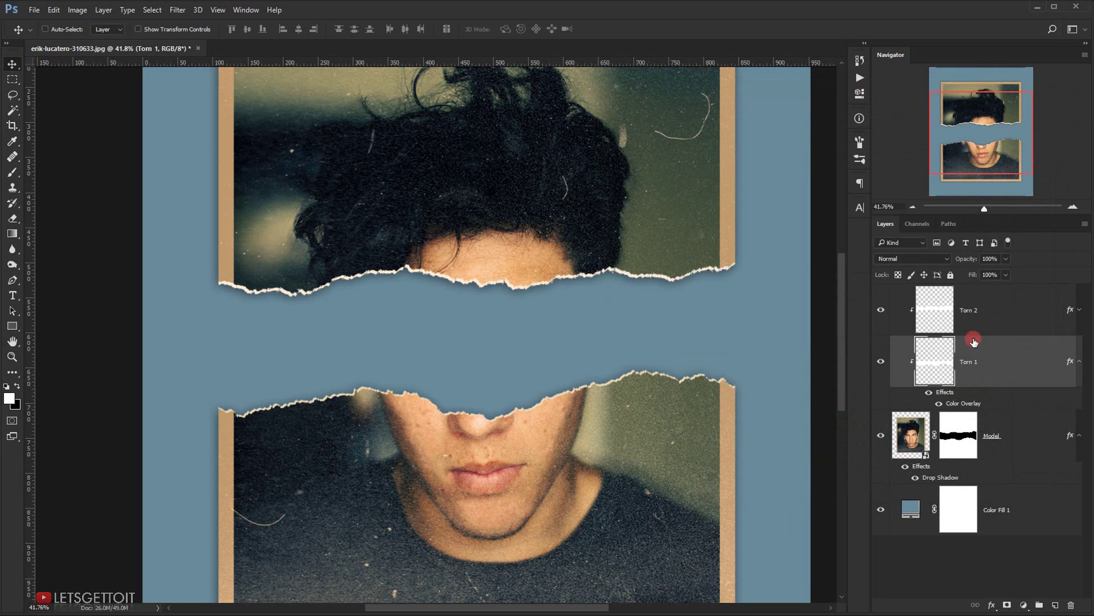
# - Set the Color Overlay of the Torn 2 layer to #ead8b8 by pasting the copied hex code, with the Move tool active
pyautogui.doubleClick(1061, 308)
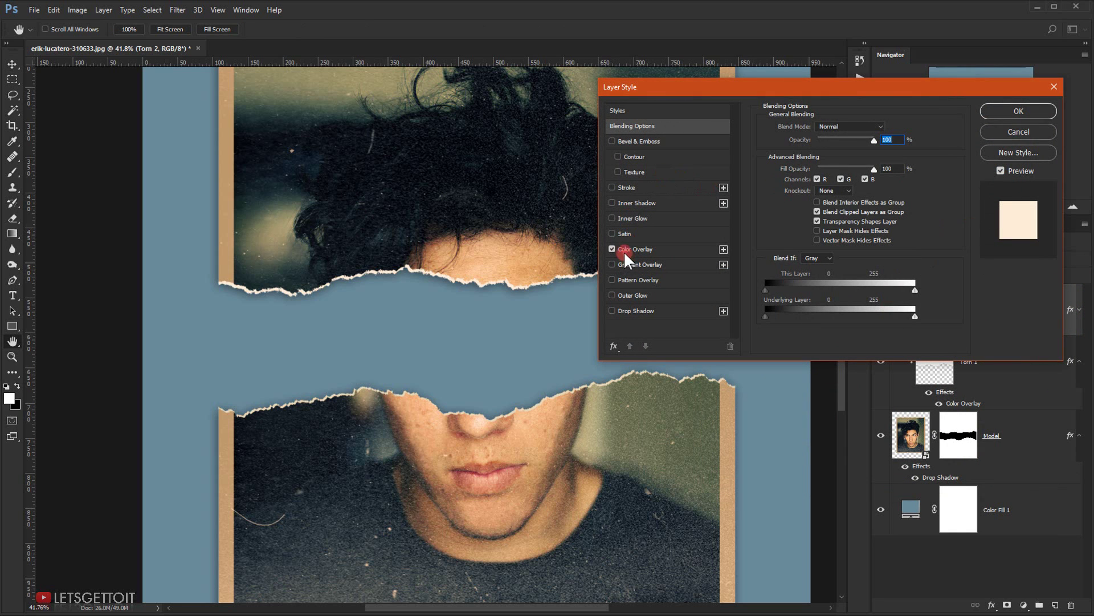
pyautogui.click(624, 250)
pyautogui.click(891, 128)
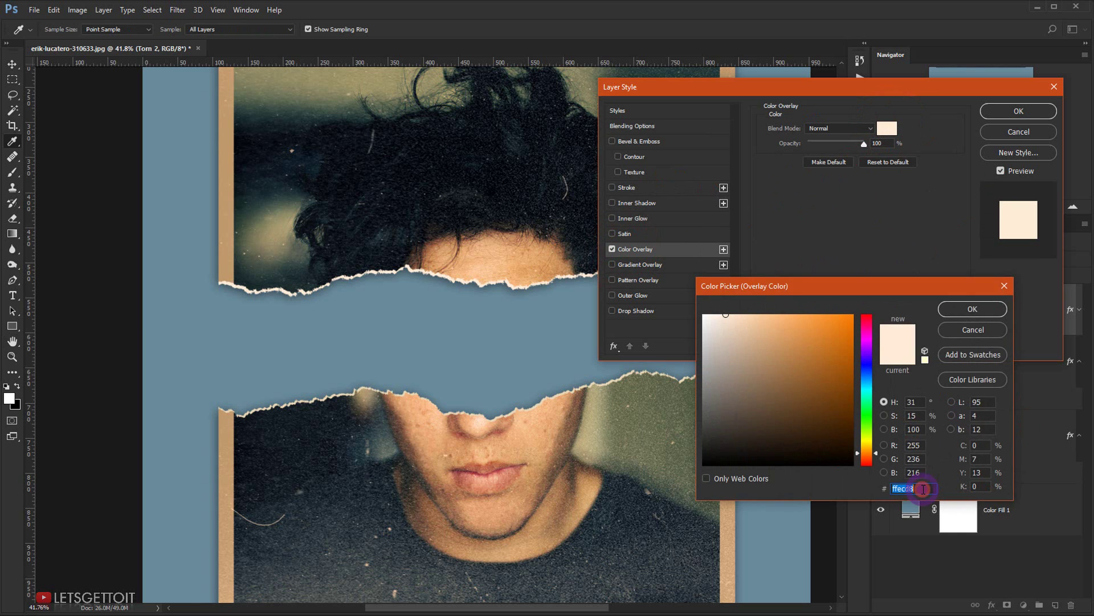
pyautogui.rightClick(912, 488)
pyautogui.click(980, 378)
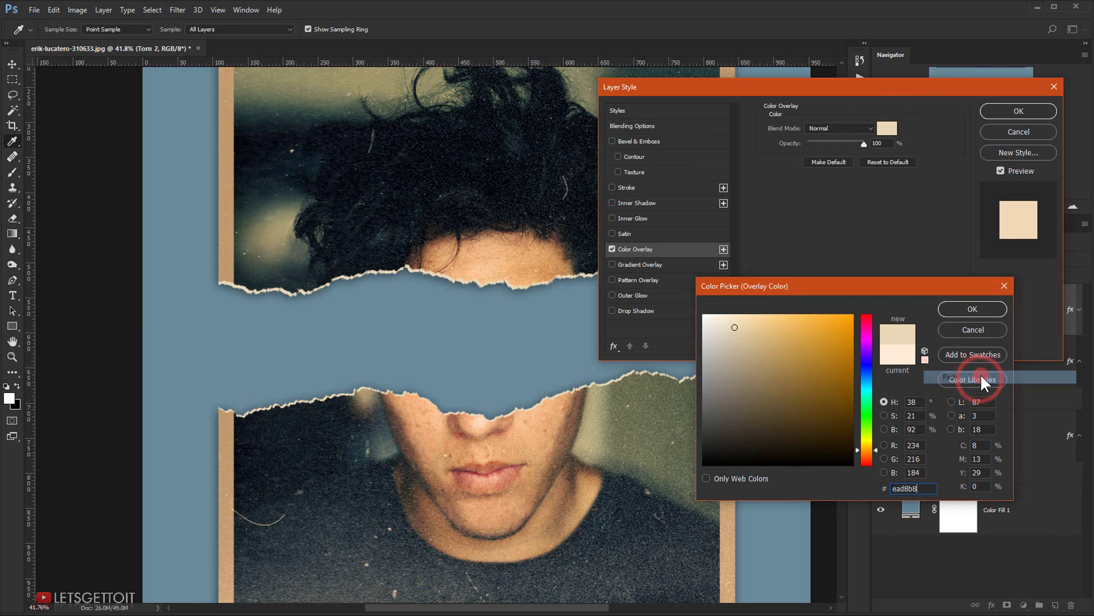
pyautogui.click(971, 308)
pyautogui.click(1053, 106)
pyautogui.press('v')
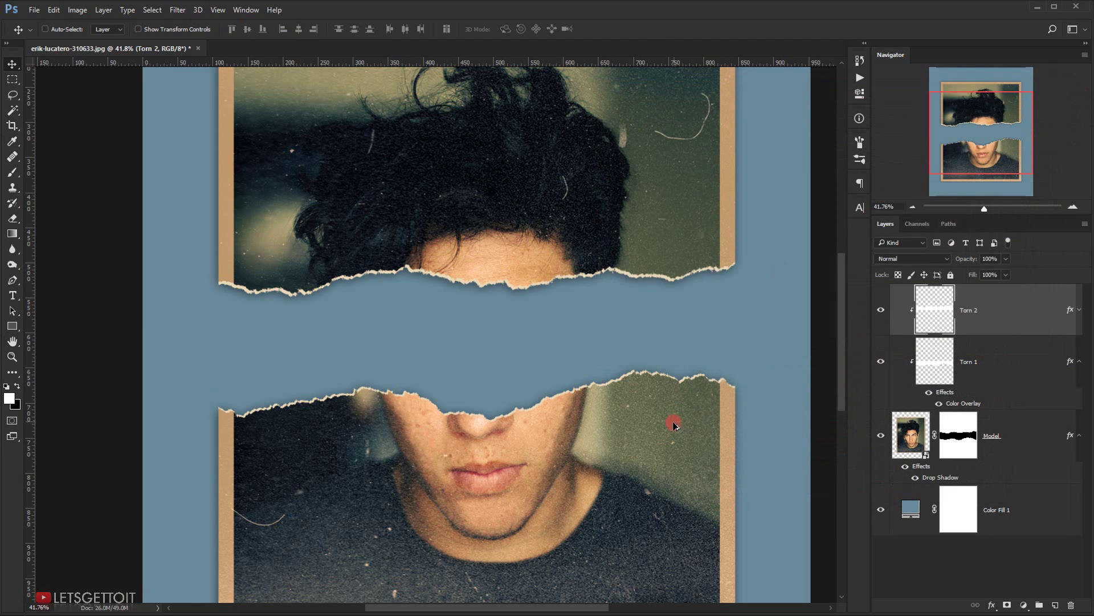
# - Hide the panels and view the entire torn photo composition fitted to the screen
pyautogui.hotkey('ctrl', '0')
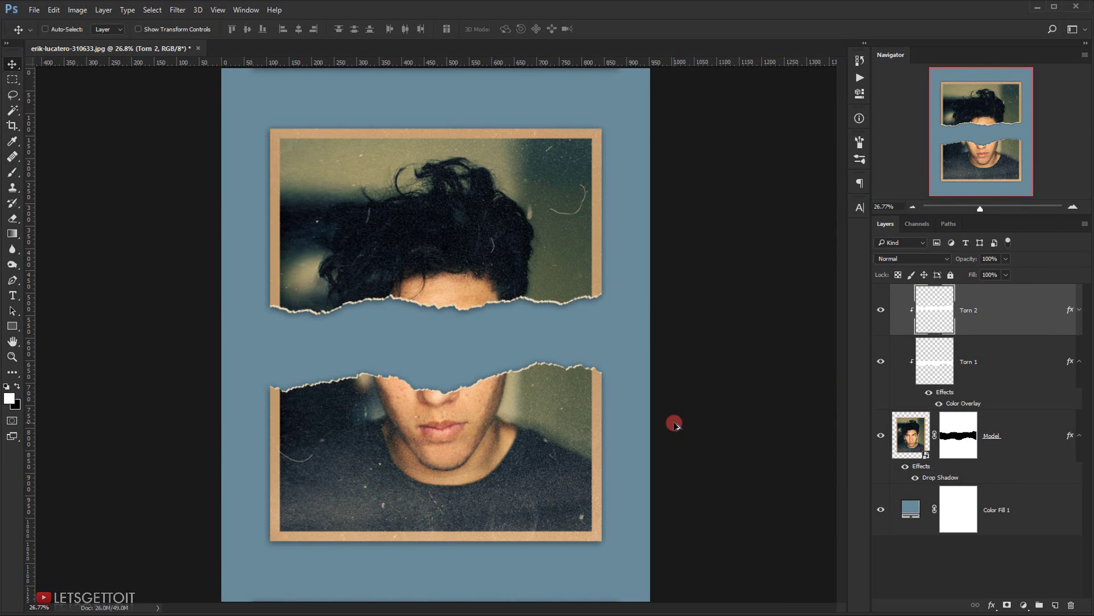
pyautogui.press('Tab')
pyautogui.hotkey('ctrl', '0')
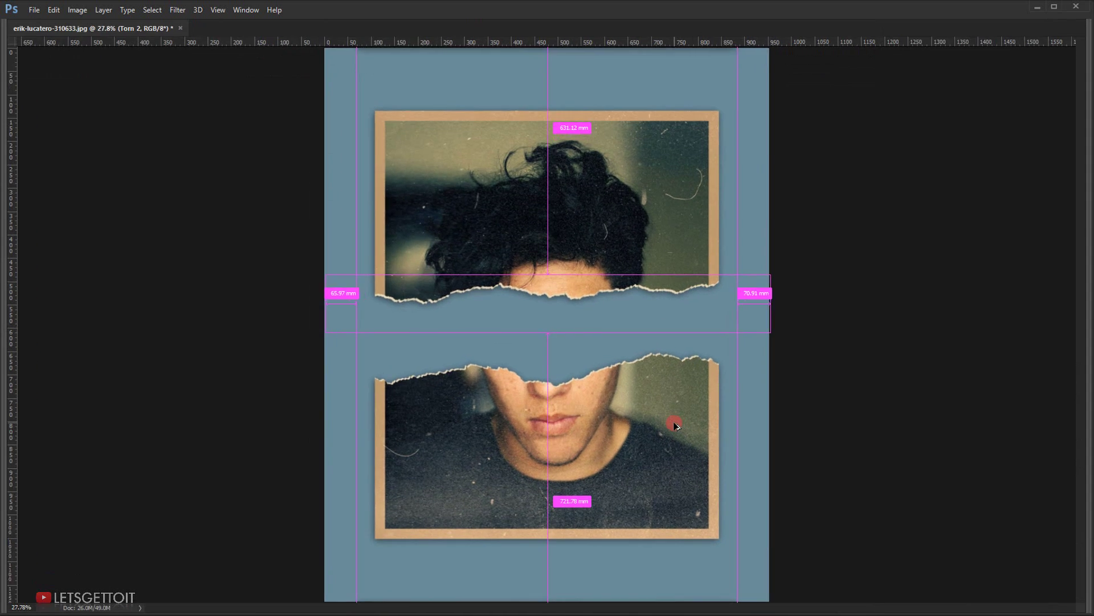